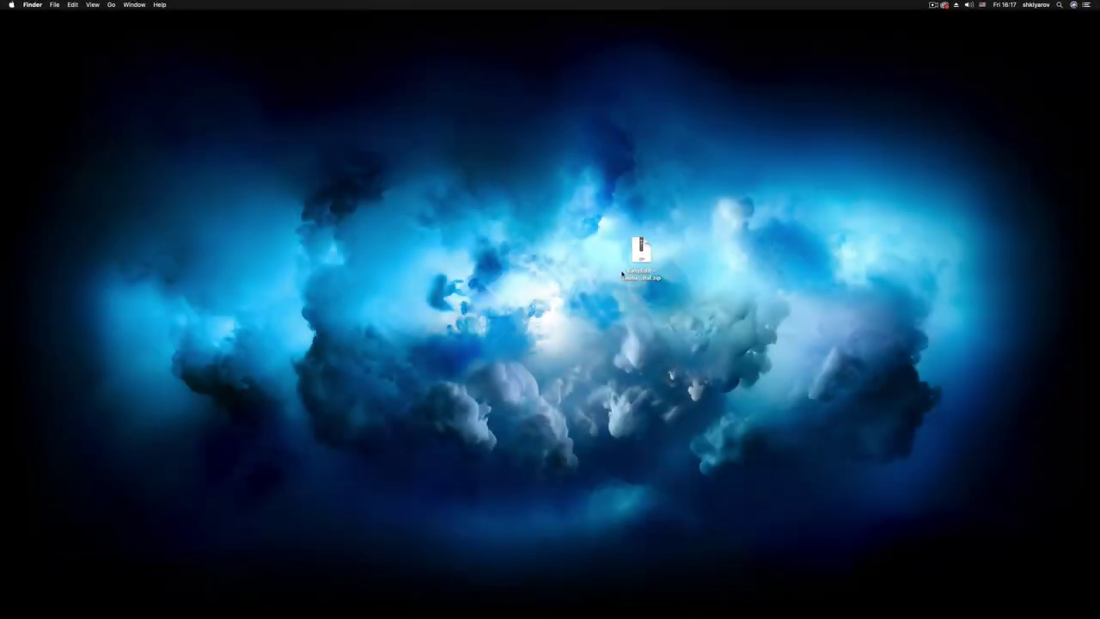
Expand the EasyEdit - Youtube Pack Digital.zip archive on the desktop
{"action": "left_click", "coordinate": [639, 254]}
{"action": "double_click", "coordinate": [639, 255]}
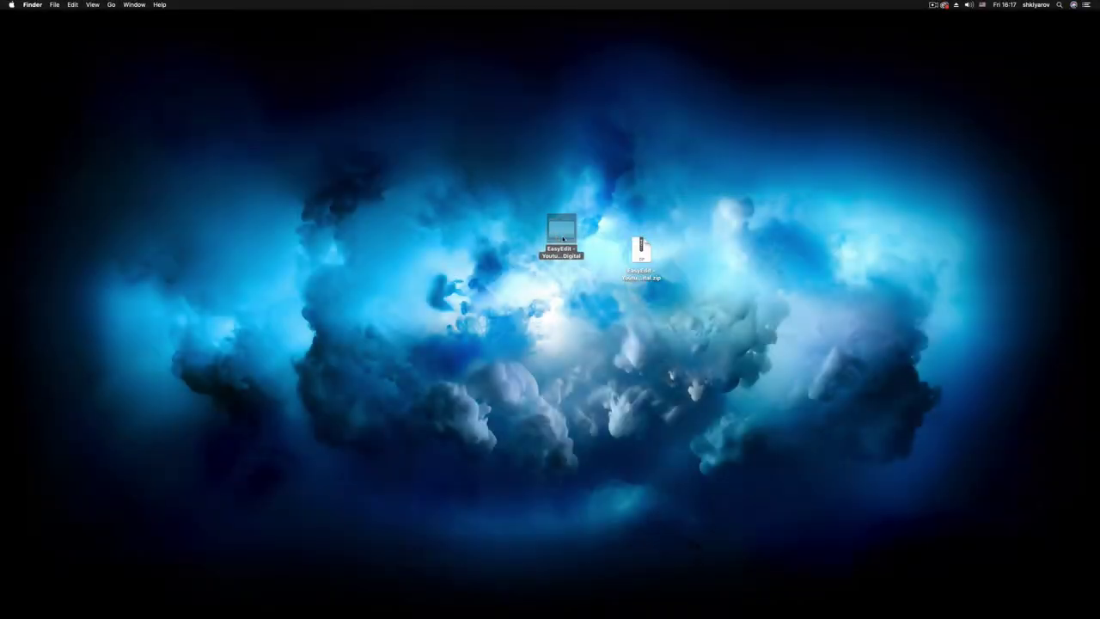
Open the home folder's Movies > Motion Templates > Titles folder in Finder
{"action": "left_click", "coordinate": [111, 4]}
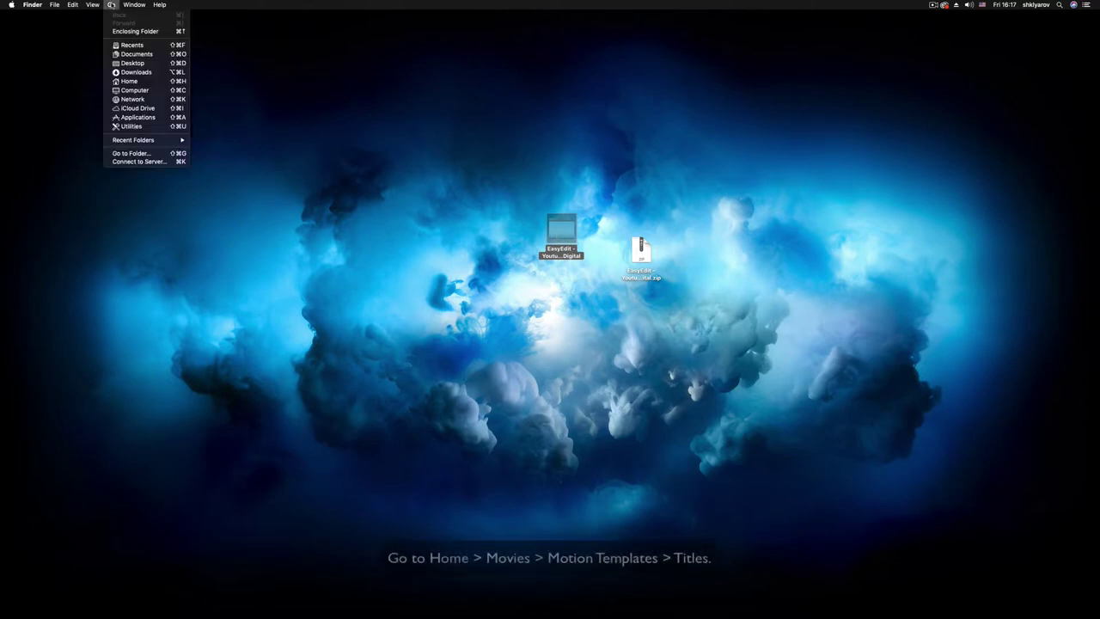
{"action": "left_click", "coordinate": [146, 86]}
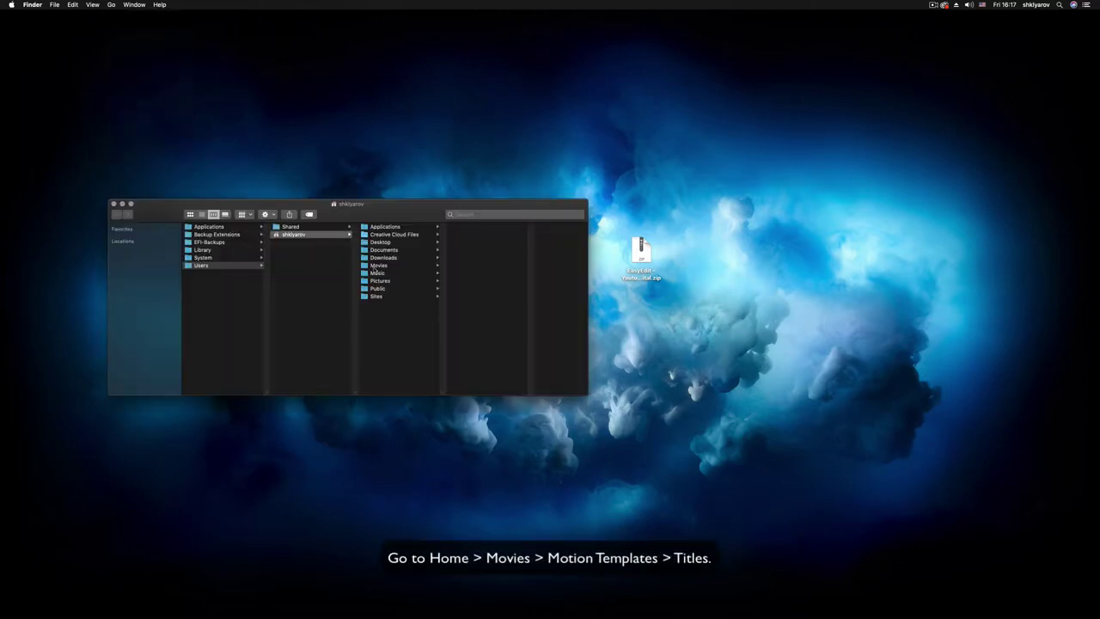
{"action": "left_click", "coordinate": [404, 266]}
{"action": "left_click", "coordinate": [478, 250]}
{"action": "left_click", "coordinate": [526, 258]}
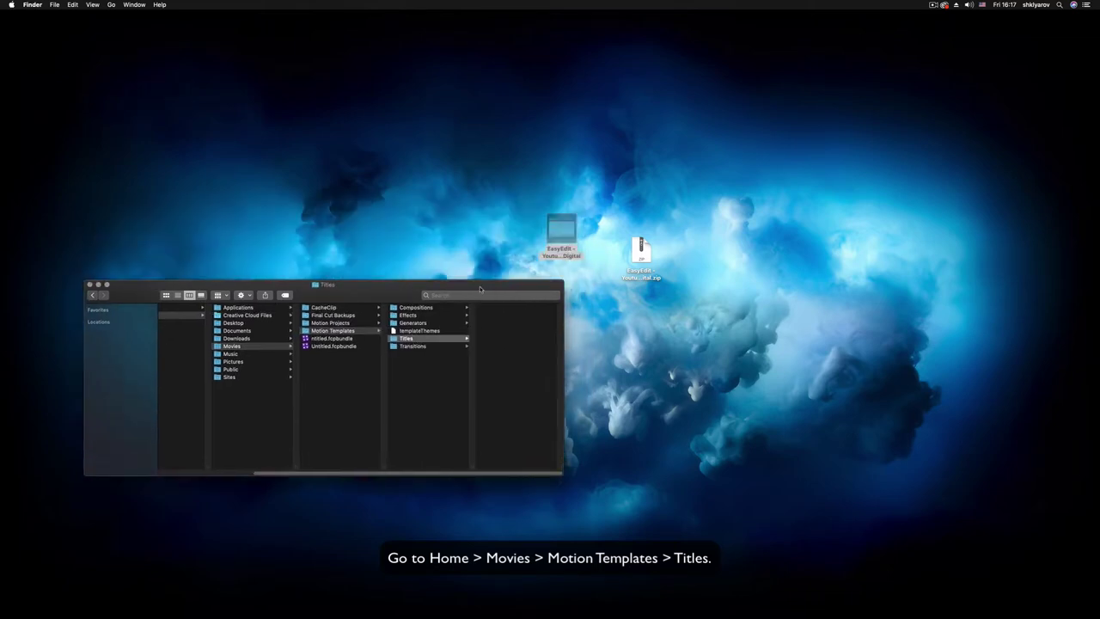
{"action": "left_click_drag", "start_coordinate": [506, 205], "coordinate": [478, 299]}
Open the extracted pack's 02_For_Final_Cut > EasyEdit_Youtube_Pack_Digital folder in a second window
{"action": "double_click", "coordinate": [569, 243]}
{"action": "left_click_drag", "start_coordinate": [386, 297], "coordinate": [769, 269]}
{"action": "left_click", "coordinate": [731, 284]}
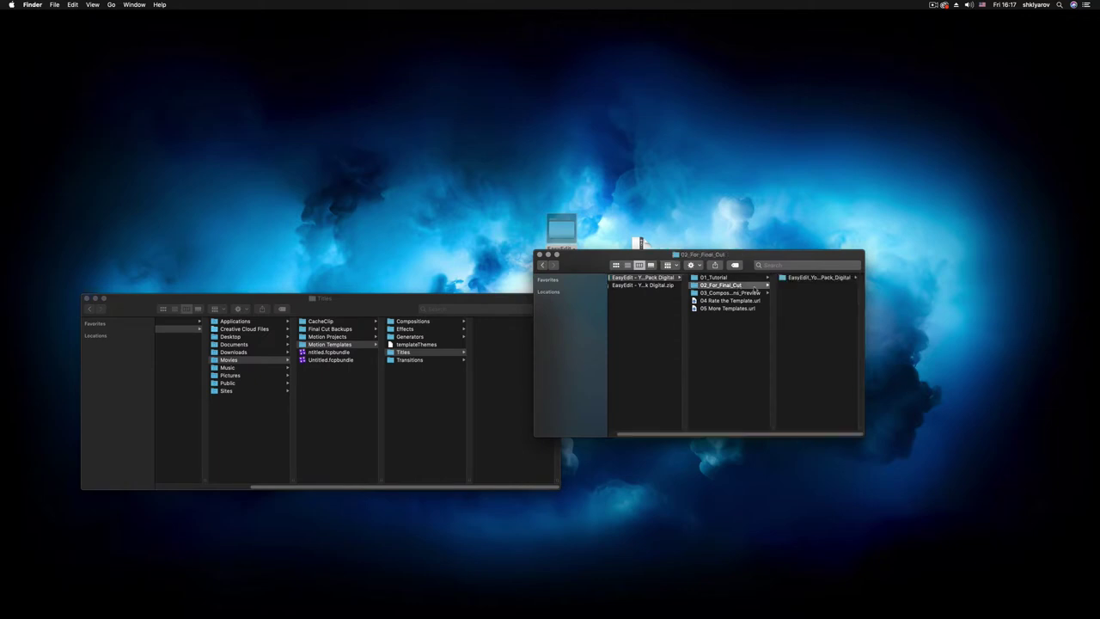
{"action": "left_click", "coordinate": [815, 277]}
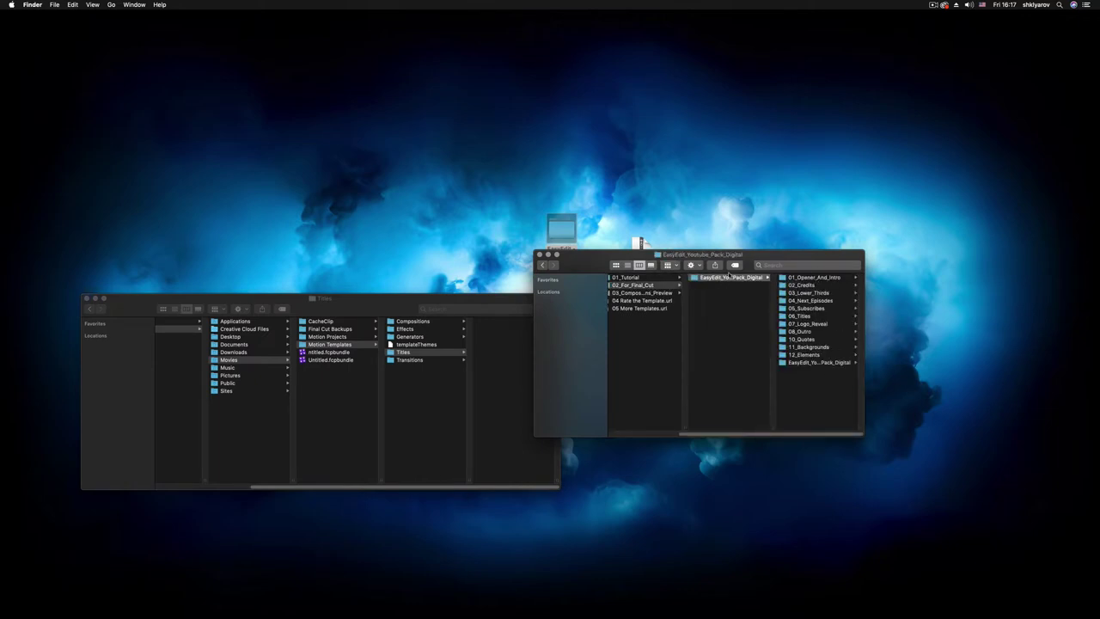
Copy the EasyEdit_Youtube_Pack_Digital folder and paste it into Titles
{"action": "right_click", "coordinate": [731, 281]}
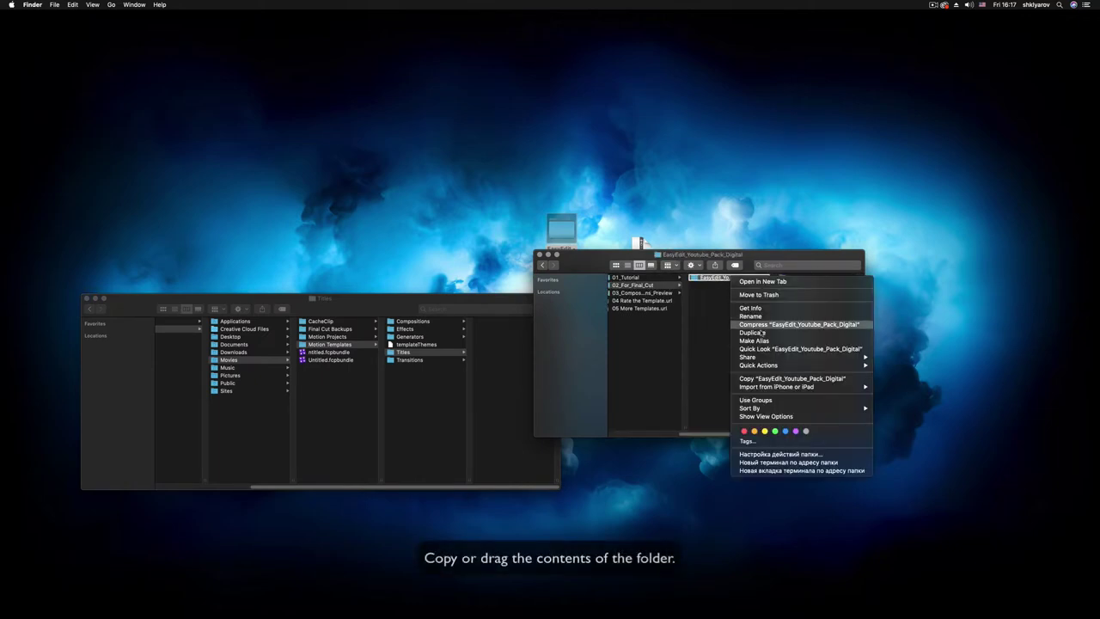
{"action": "left_click", "coordinate": [793, 379]}
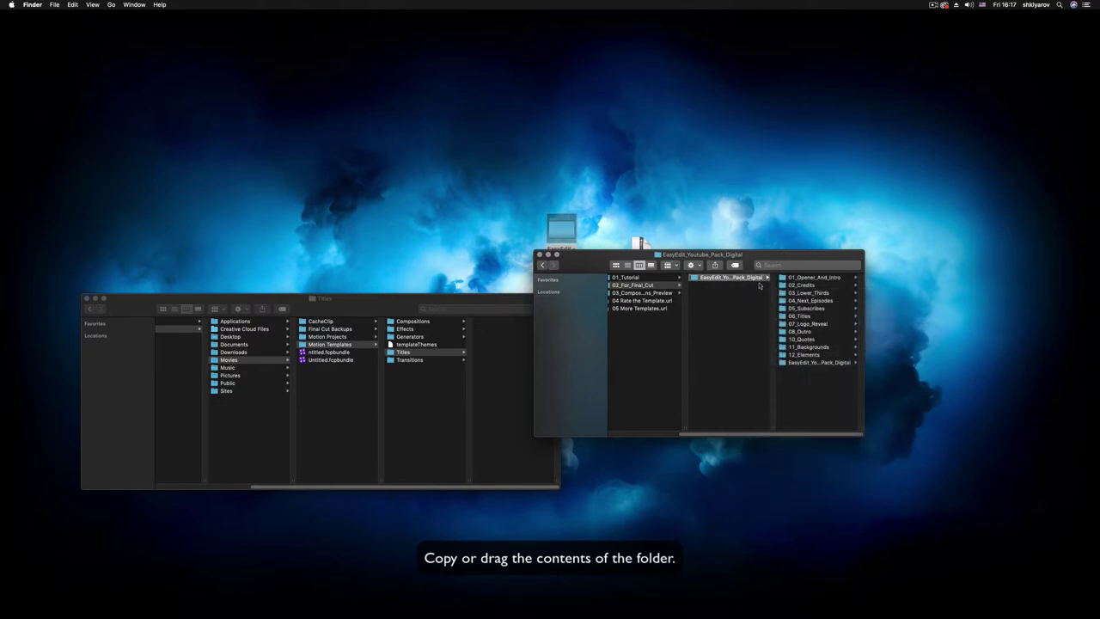
{"action": "right_click", "coordinate": [494, 346]}
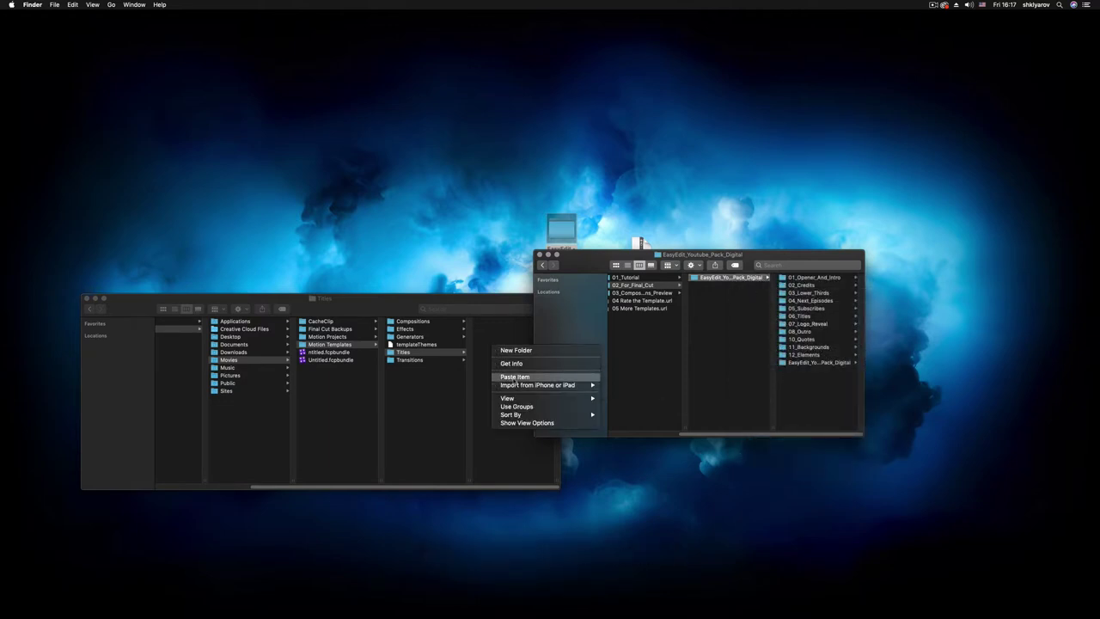
{"action": "left_click", "coordinate": [520, 379]}
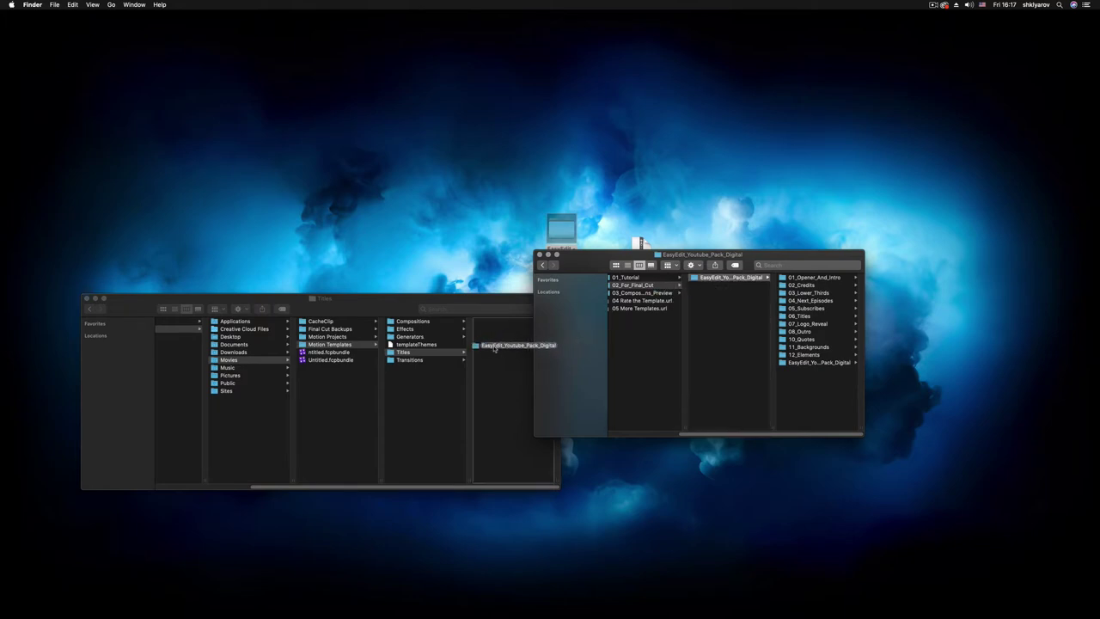
Move the nested 09_Transitions folder into Transitions and close both Finder windows
{"action": "left_click", "coordinate": [481, 299]}
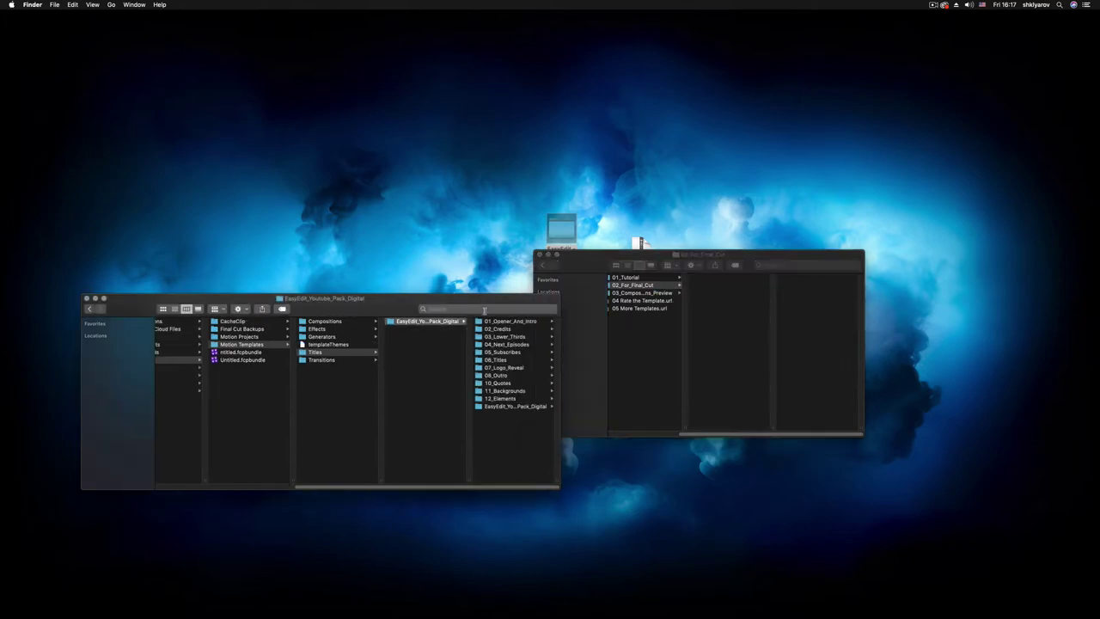
{"action": "left_click", "coordinate": [510, 407]}
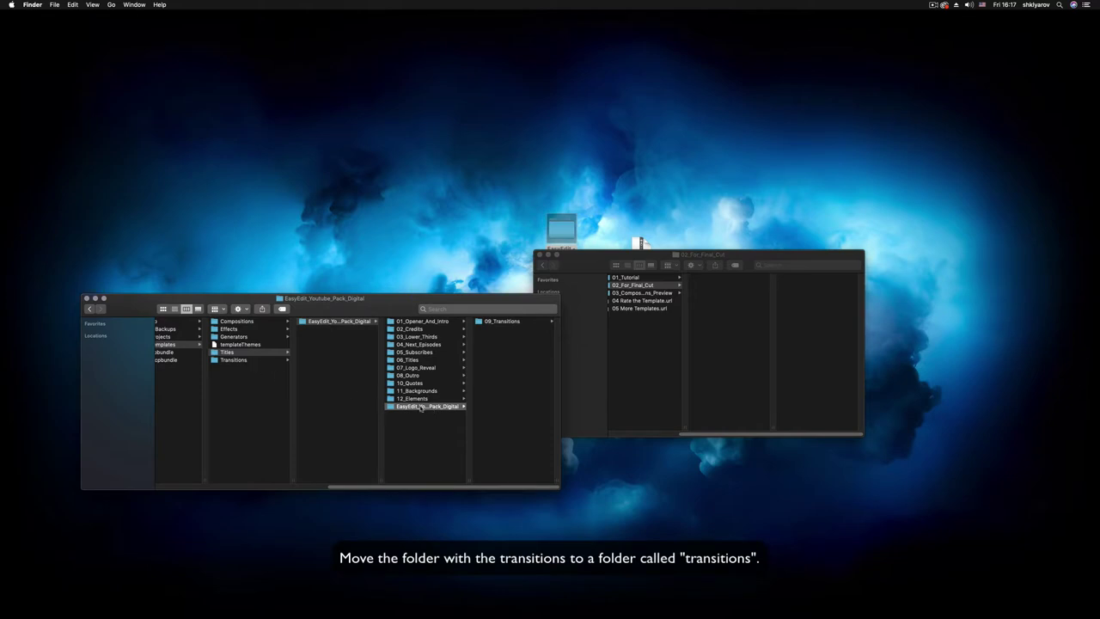
{"action": "left_click_drag", "start_coordinate": [419, 409], "coordinate": [242, 361]}
{"action": "left_click", "coordinate": [241, 362]}
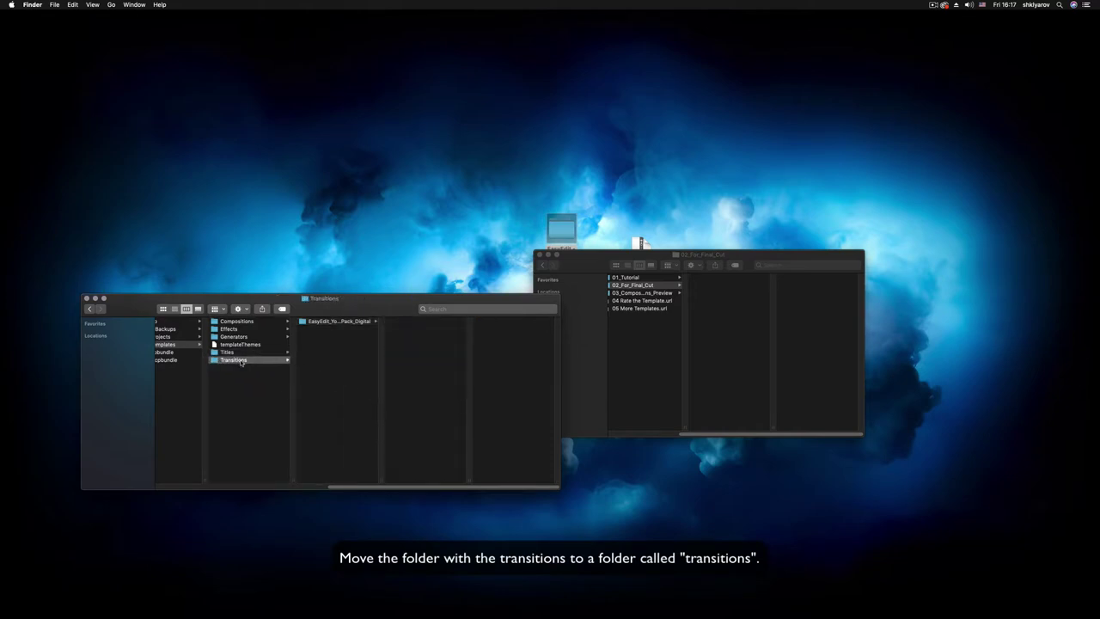
{"action": "left_click", "coordinate": [228, 351]}
{"action": "left_click", "coordinate": [341, 320]}
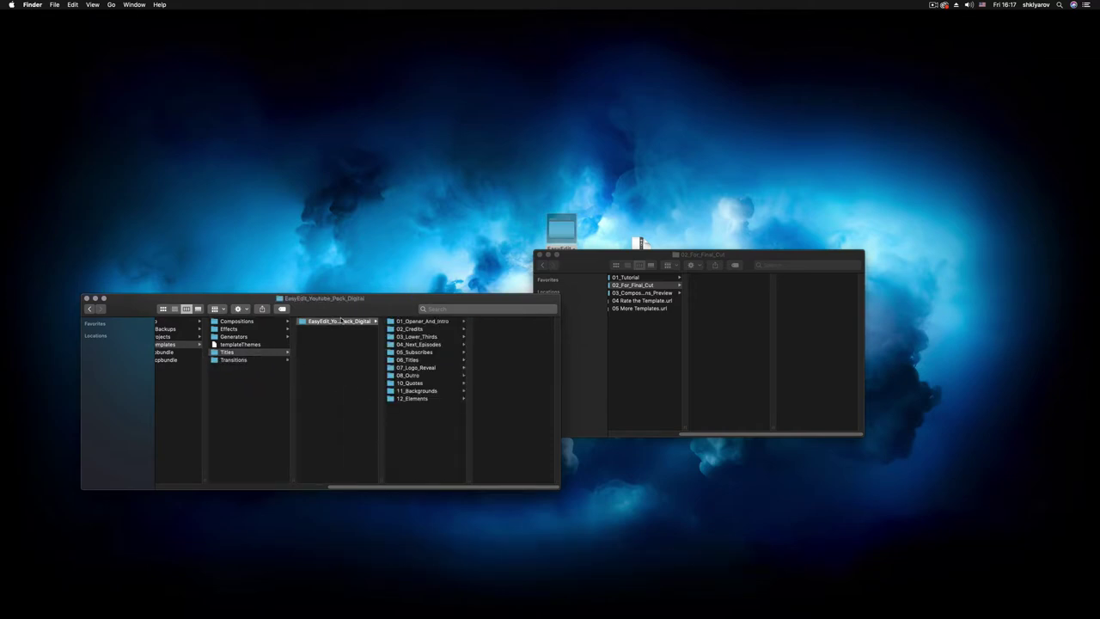
{"action": "left_click", "coordinate": [86, 298]}
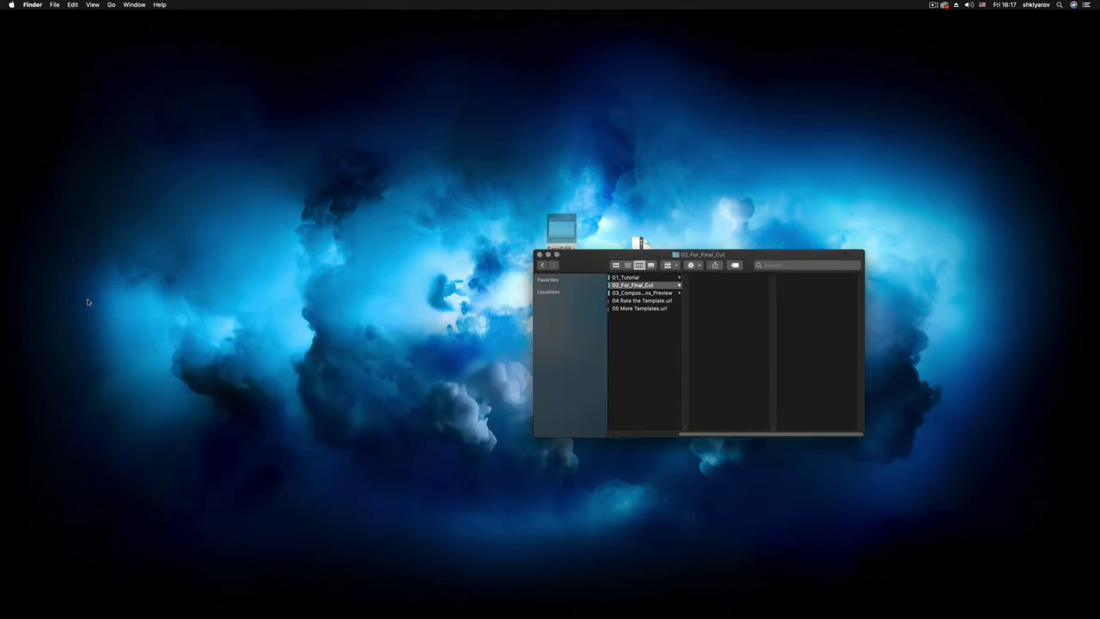
{"action": "left_click", "coordinate": [539, 255]}
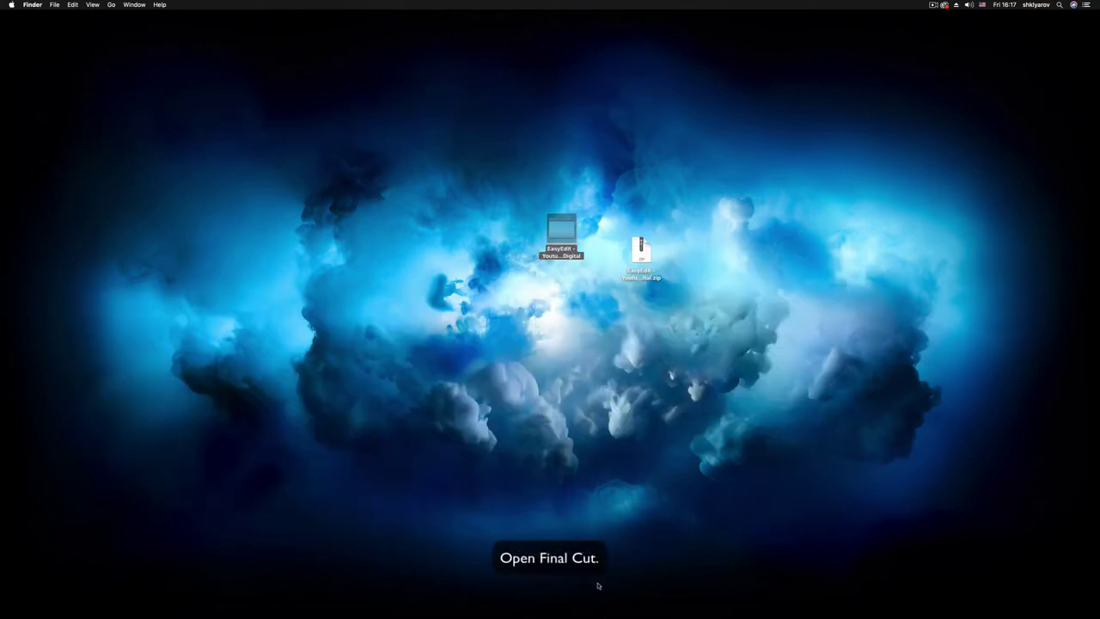
Create a new project named 'test' at 1920x1080 resolution and 30p
{"action": "mouse_move", "coordinate": [605, 613]}
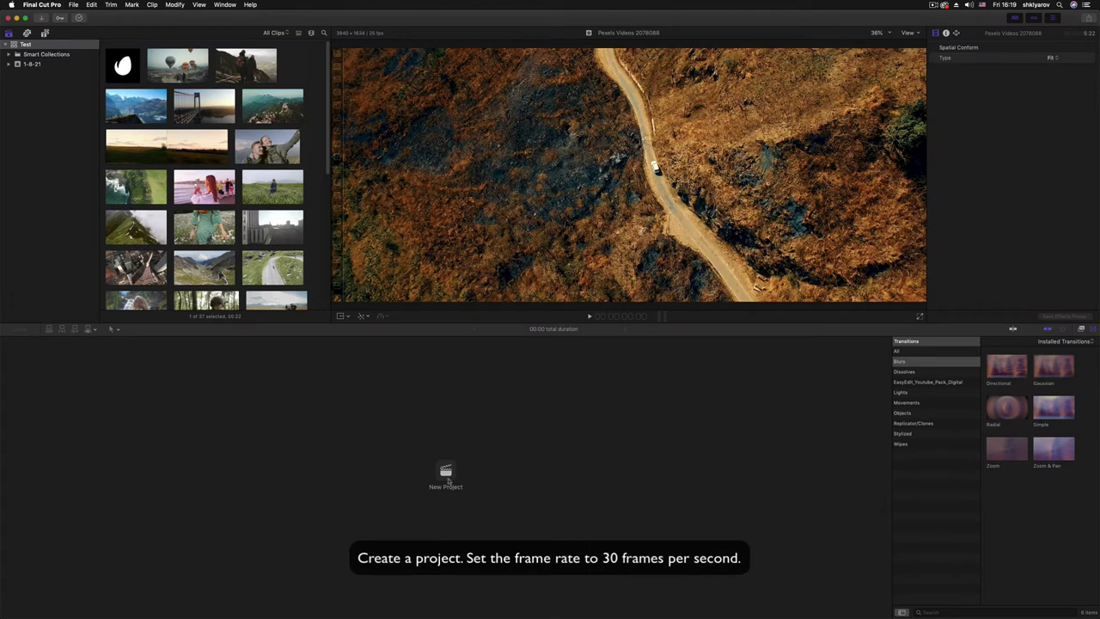
{"action": "left_click", "coordinate": [446, 474]}
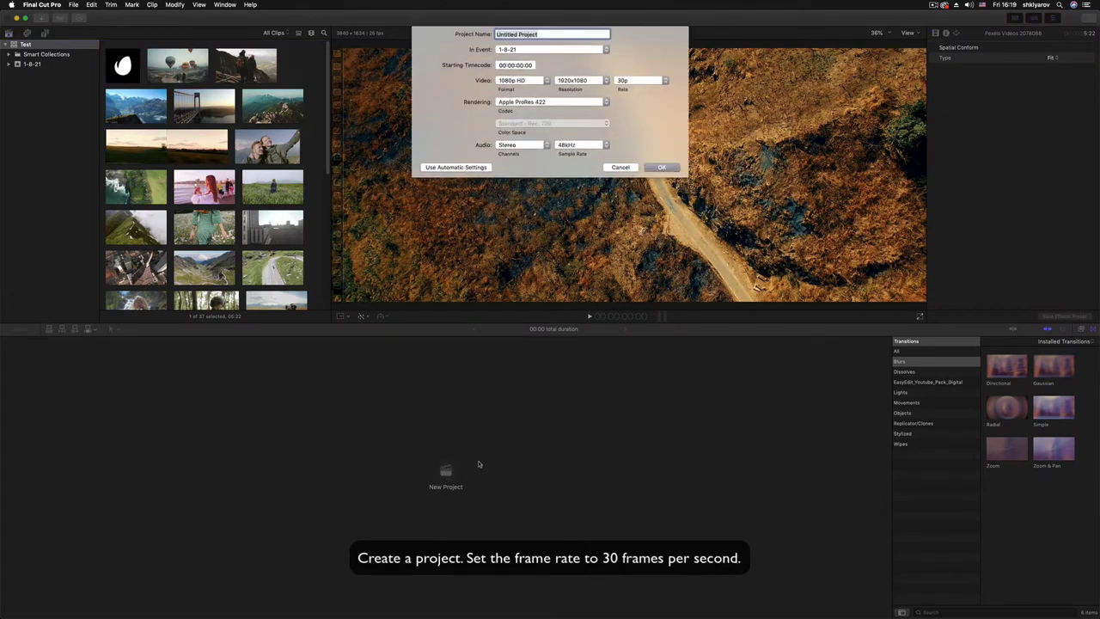
{"action": "type", "text": "test"}
{"action": "left_click", "coordinate": [589, 80]}
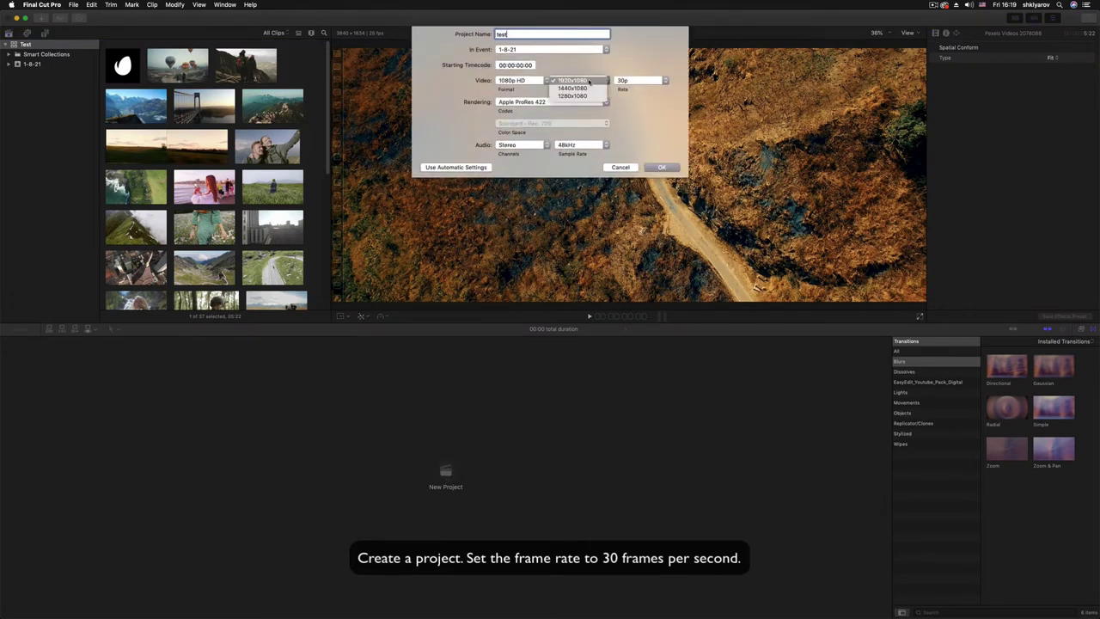
{"action": "left_click", "coordinate": [583, 81]}
{"action": "left_click", "coordinate": [633, 81]}
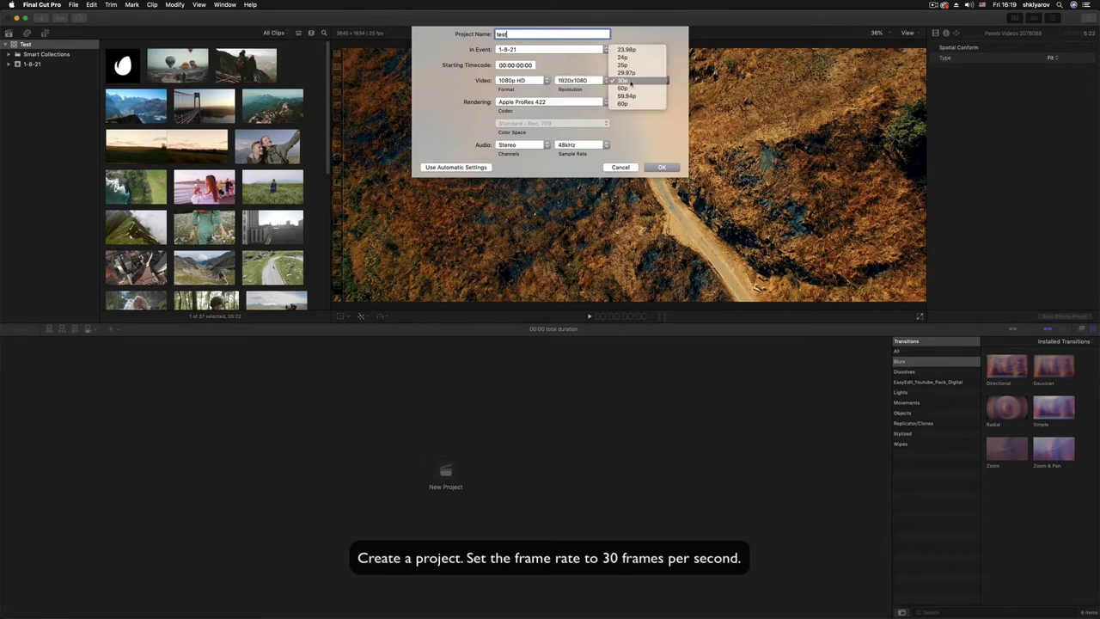
{"action": "left_click", "coordinate": [626, 81]}
{"action": "left_click", "coordinate": [662, 166]}
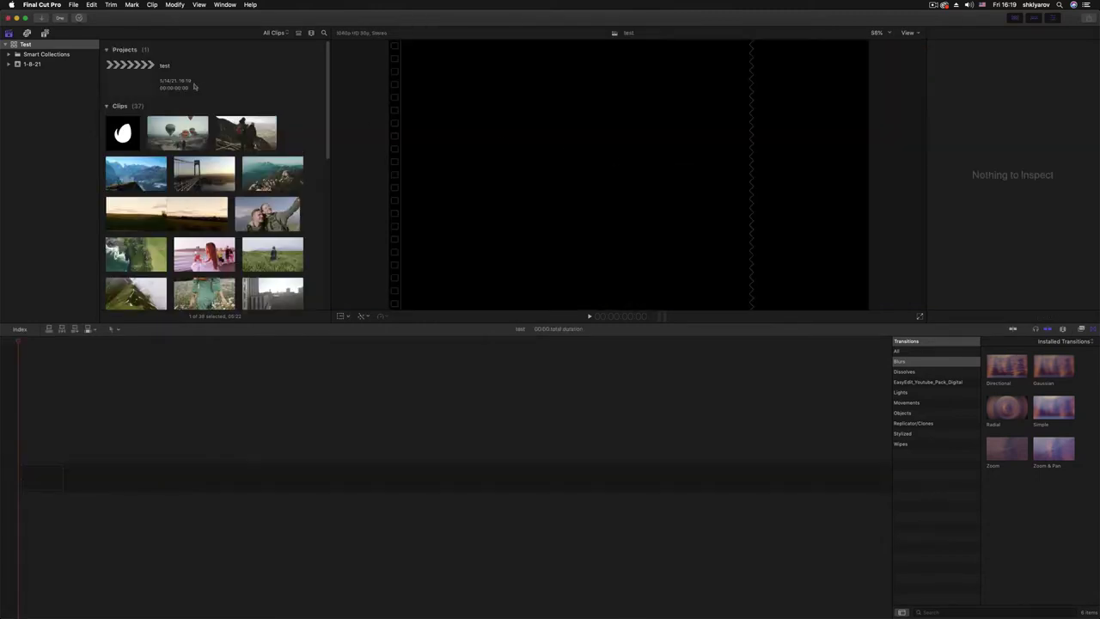
{"action": "left_click", "coordinate": [142, 80]}
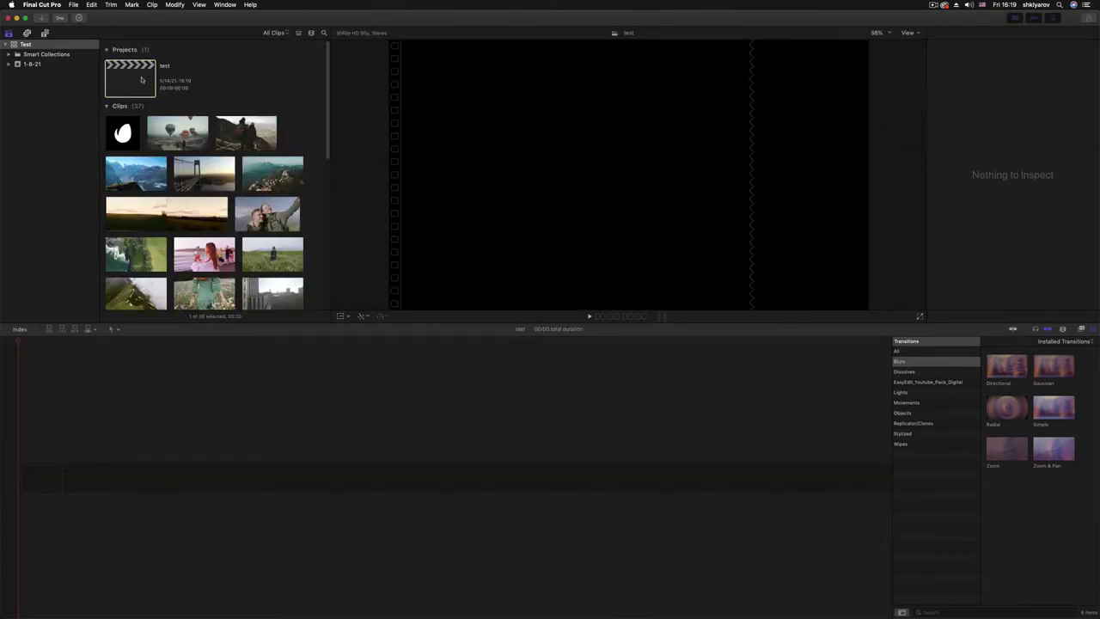
Show the EasyEdit_Youtube_Pack_Digital category in the Titles and Generators browser
{"action": "left_click", "coordinate": [44, 33]}
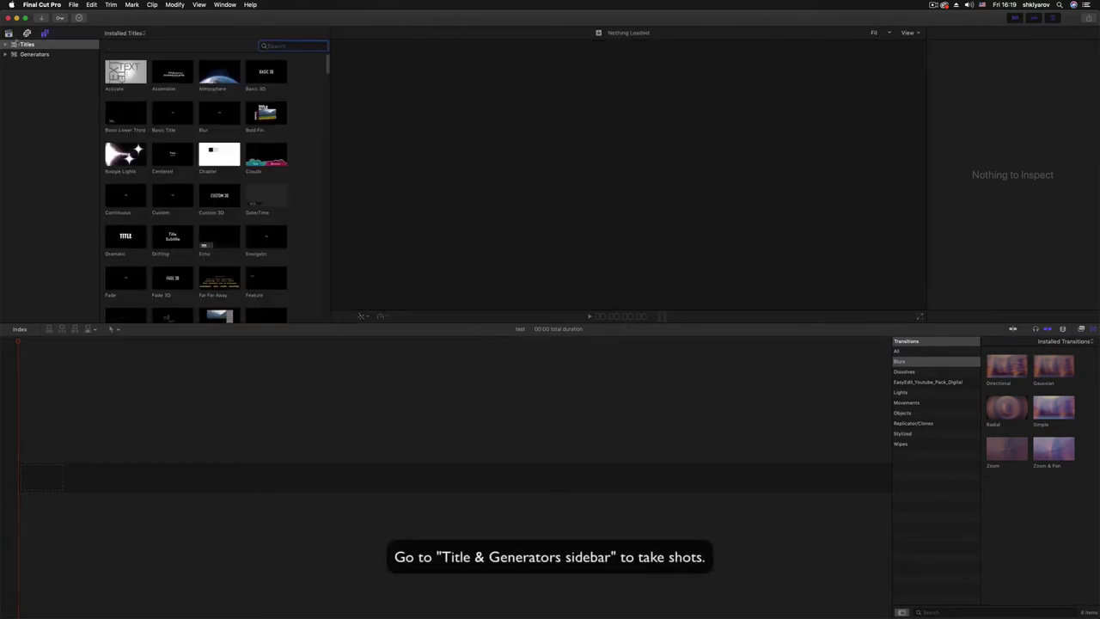
{"action": "left_click", "coordinate": [6, 44]}
{"action": "left_click", "coordinate": [59, 104]}
{"action": "mouse_move", "coordinate": [329, 111]}
{"action": "left_mouse_down"}
{"action": "mouse_move", "coordinate": [329, 238]}
{"action": "mouse_move", "coordinate": [314, 304]}
{"action": "mouse_move", "coordinate": [330, 104]}
{"action": "left_mouse_up"}
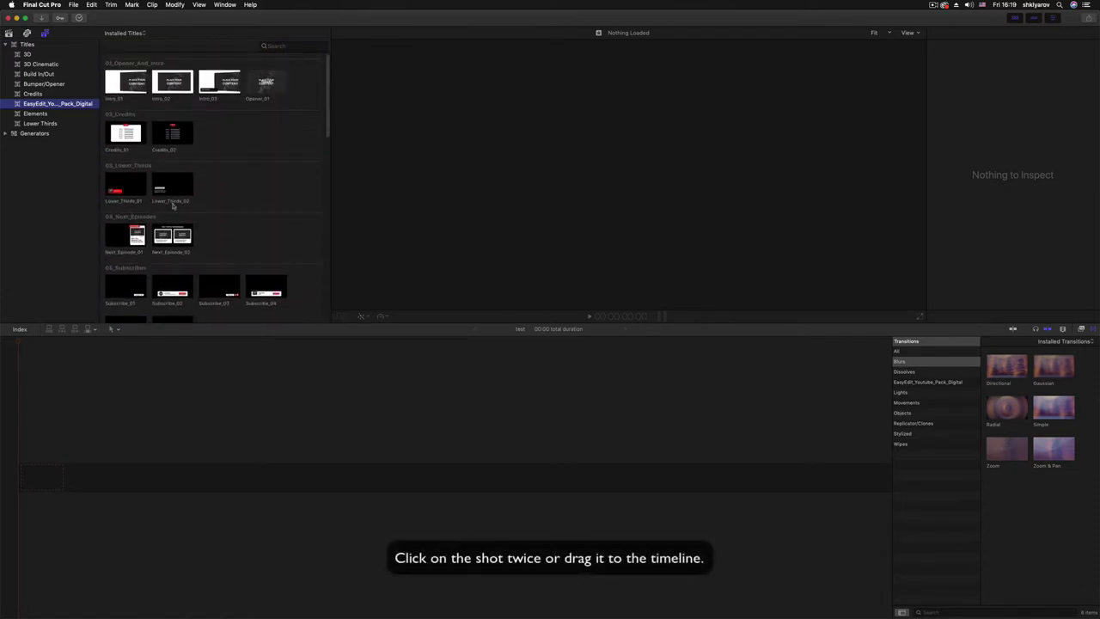
Add Next_Episode_01 to the timeline as a test, then delete it
{"action": "double_click", "coordinate": [135, 238]}
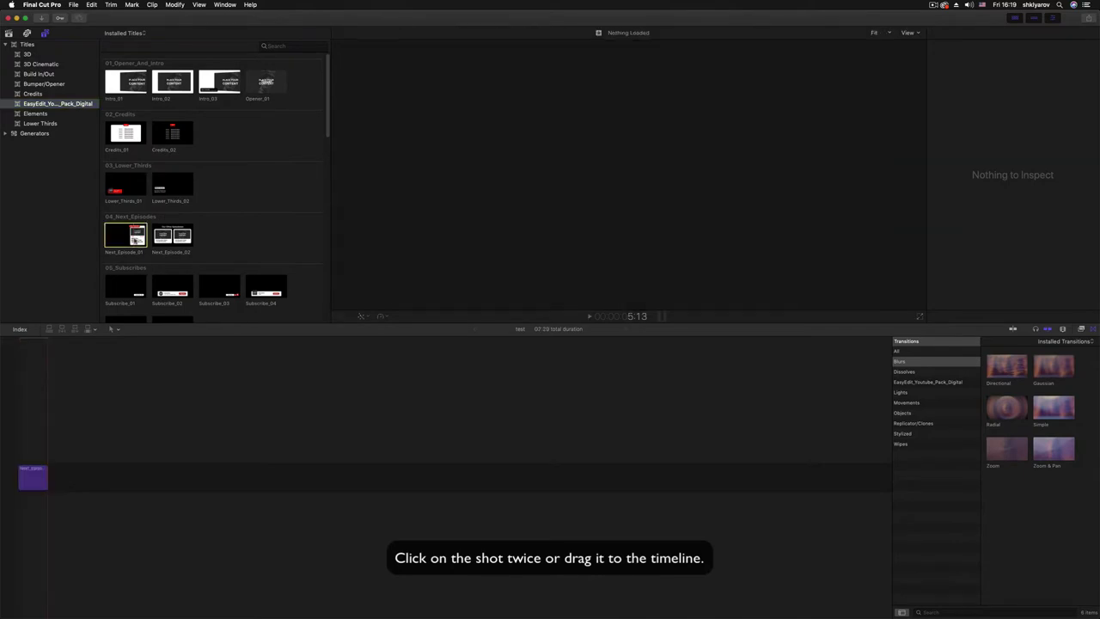
{"action": "left_click", "coordinate": [25, 475]}
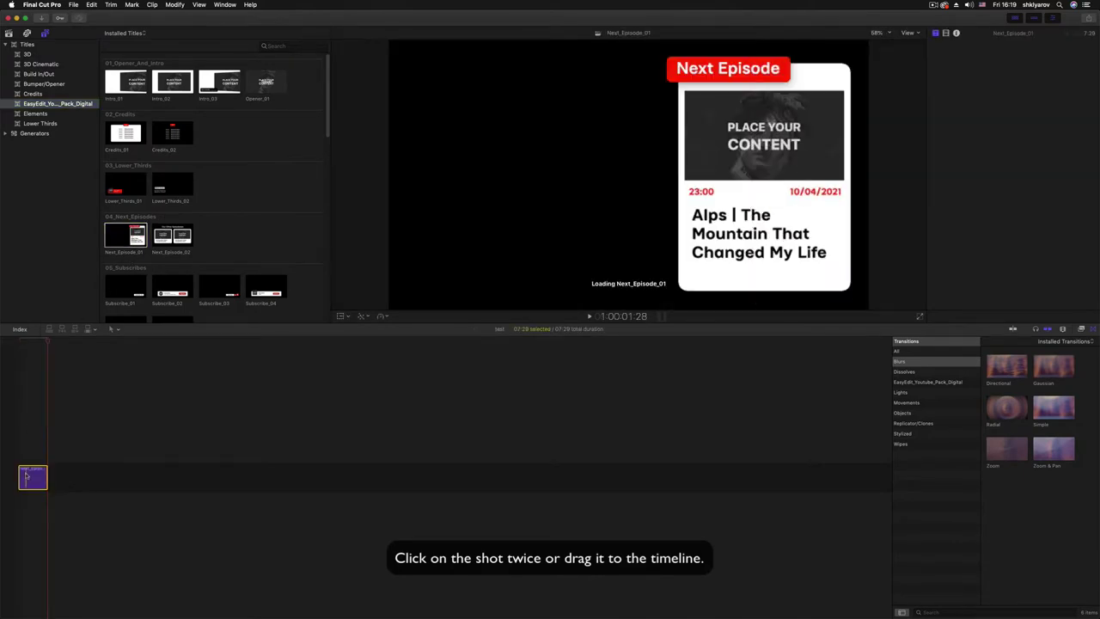
{"action": "key", "text": "Delete"}
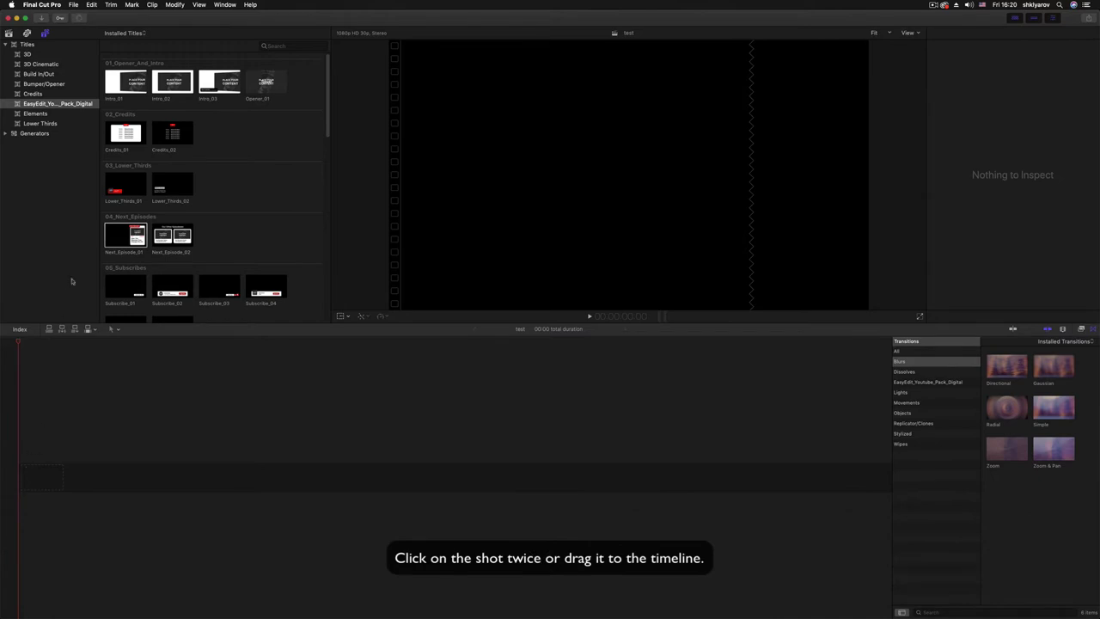
Drag Next_Episode_01 into the timeline and play through its animation
{"action": "left_click_drag", "start_coordinate": [125, 236], "coordinate": [77, 429]}
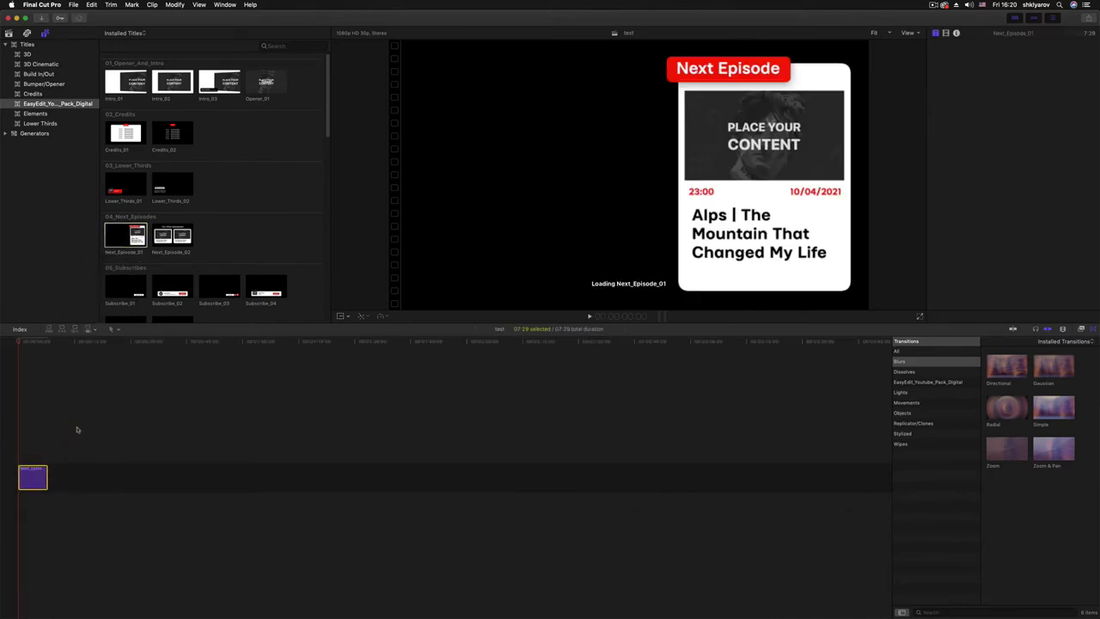
{"action": "key", "text": "super+equal"}
{"action": "key", "text": "super+equal"}
{"action": "key", "text": "super+equal"}
{"action": "key", "text": "super+equal"}
{"action": "key", "text": "super+equal"}
{"action": "key", "text": "space"}
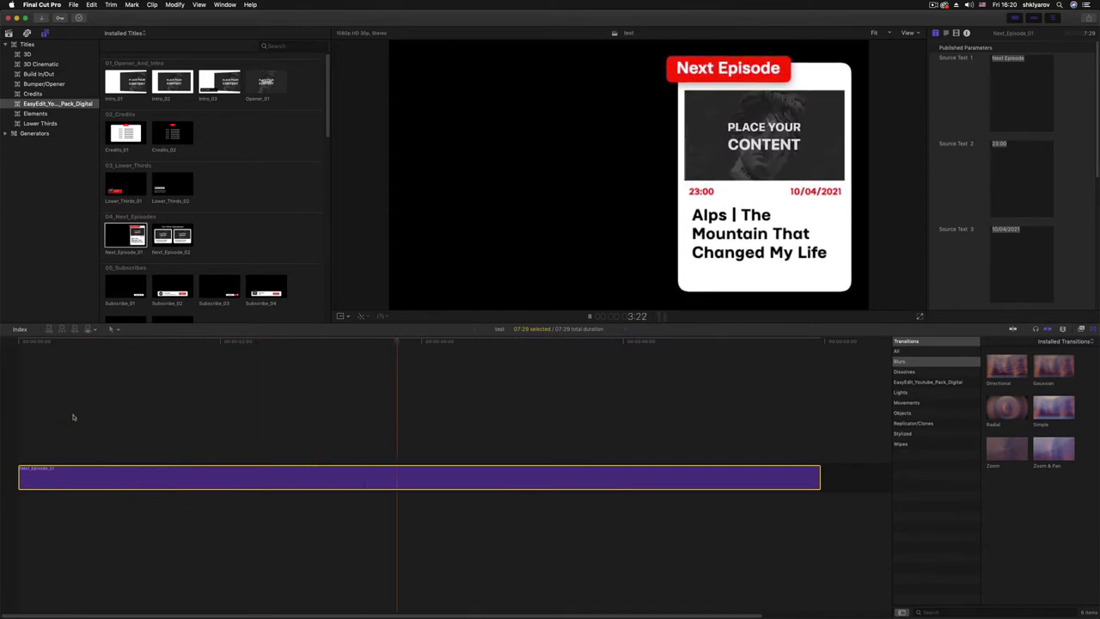
{"action": "key", "text": "space"}
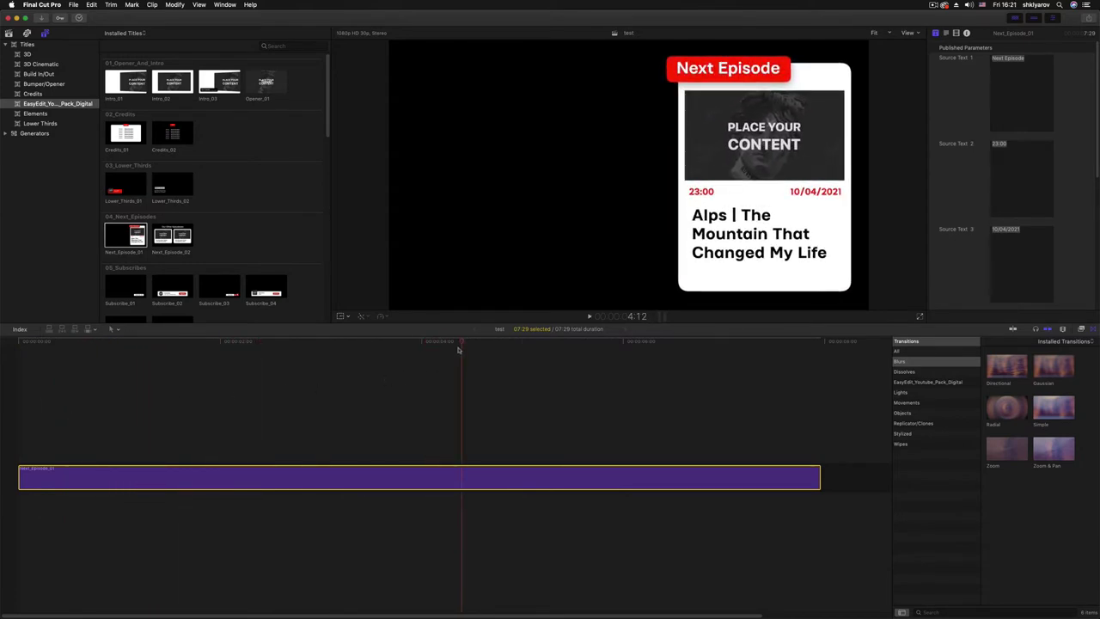
{"action": "left_click_drag", "start_coordinate": [460, 348], "coordinate": [393, 371]}
{"action": "key", "text": "ctrl+minus"}
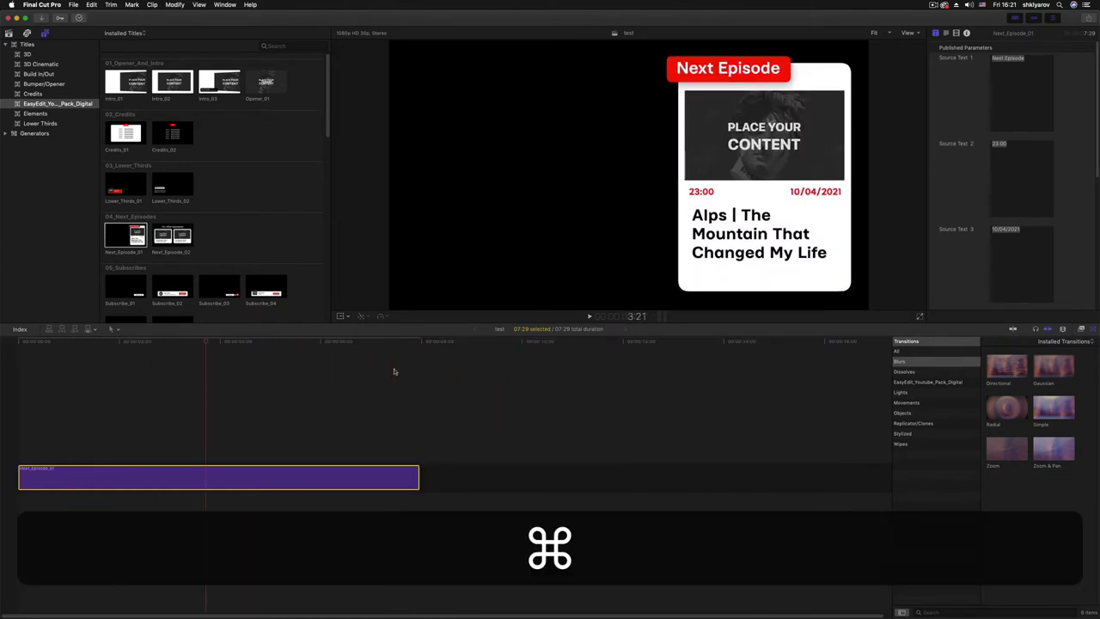
Trim the title clip to end at 07:09 and scrub to review it
{"action": "left_click_drag", "start_coordinate": [418, 477], "coordinate": [625, 476]}
{"action": "left_click_drag", "start_coordinate": [205, 361], "coordinate": [624, 400]}
{"action": "left_click_drag", "start_coordinate": [620, 479], "coordinate": [386, 478]}
{"action": "left_click", "coordinate": [131, 341]}
{"action": "left_click_drag", "start_coordinate": [131, 341], "coordinate": [218, 350]}
Select the 'Alps | The Mountain That Changed My Life' text and show its Text settings
{"action": "left_click", "coordinate": [718, 243]}
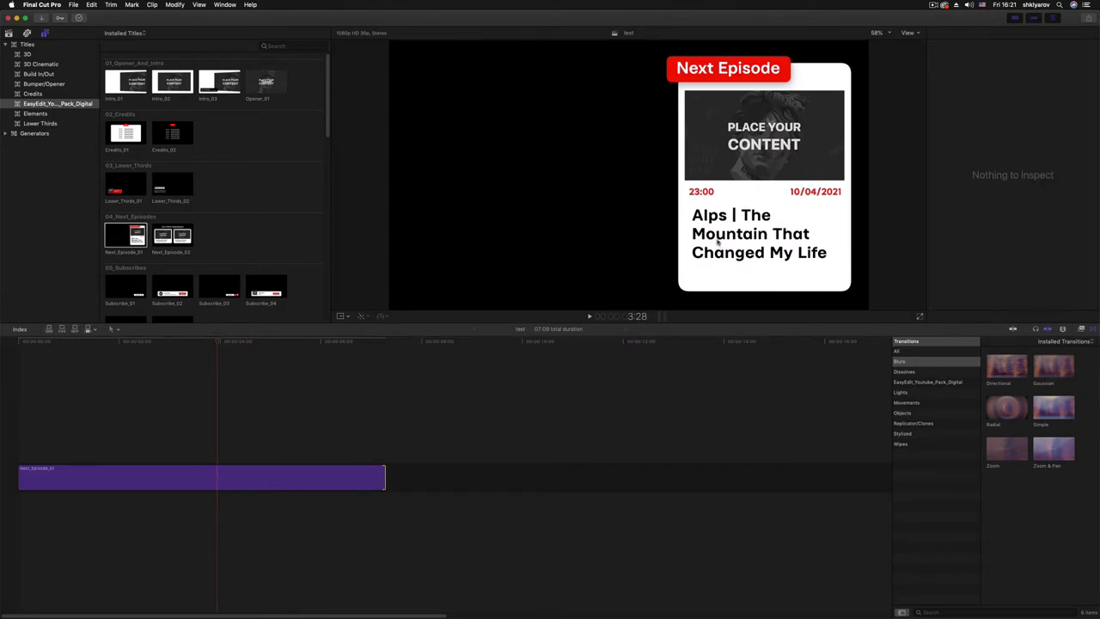
{"action": "double_click", "coordinate": [708, 238]}
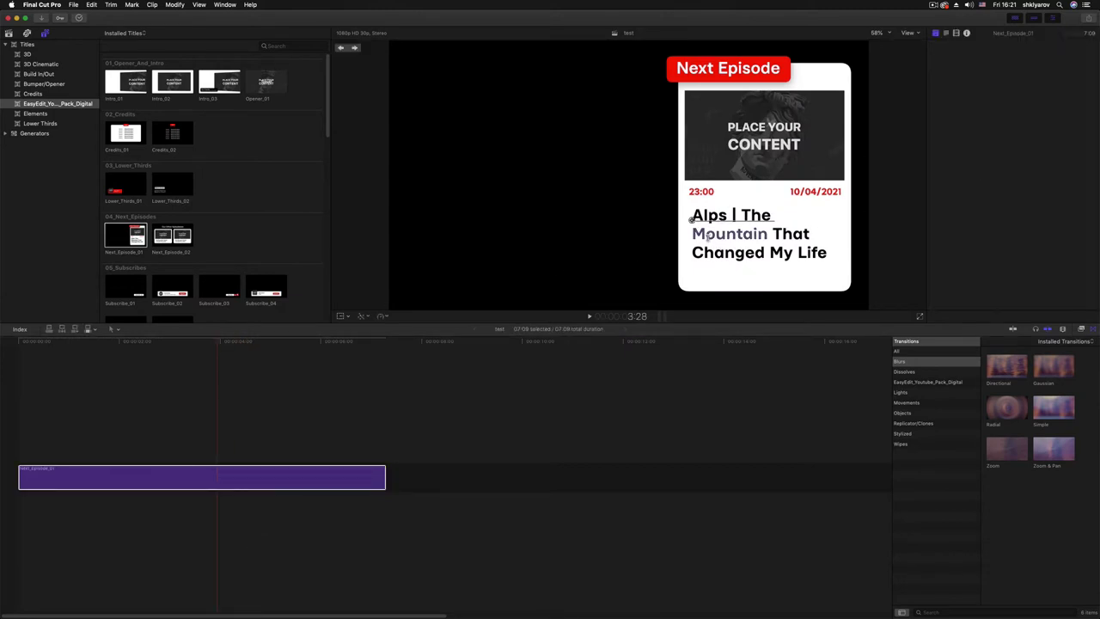
{"action": "left_click", "coordinate": [703, 239]}
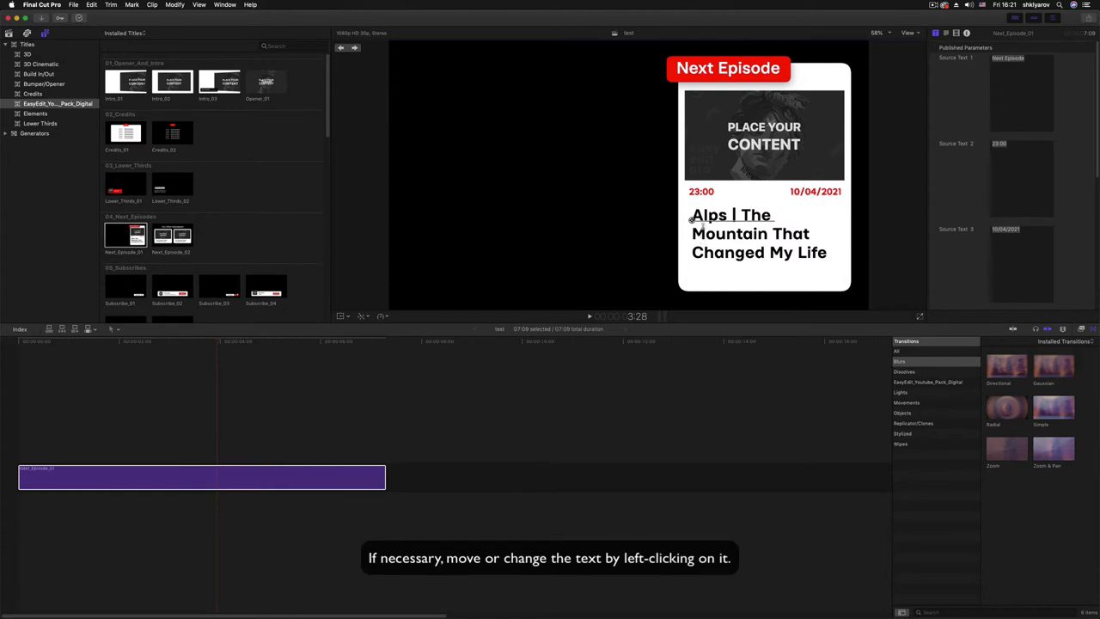
{"action": "left_click_drag", "start_coordinate": [691, 220], "coordinate": [722, 223]}
{"action": "left_click", "coordinate": [784, 173]}
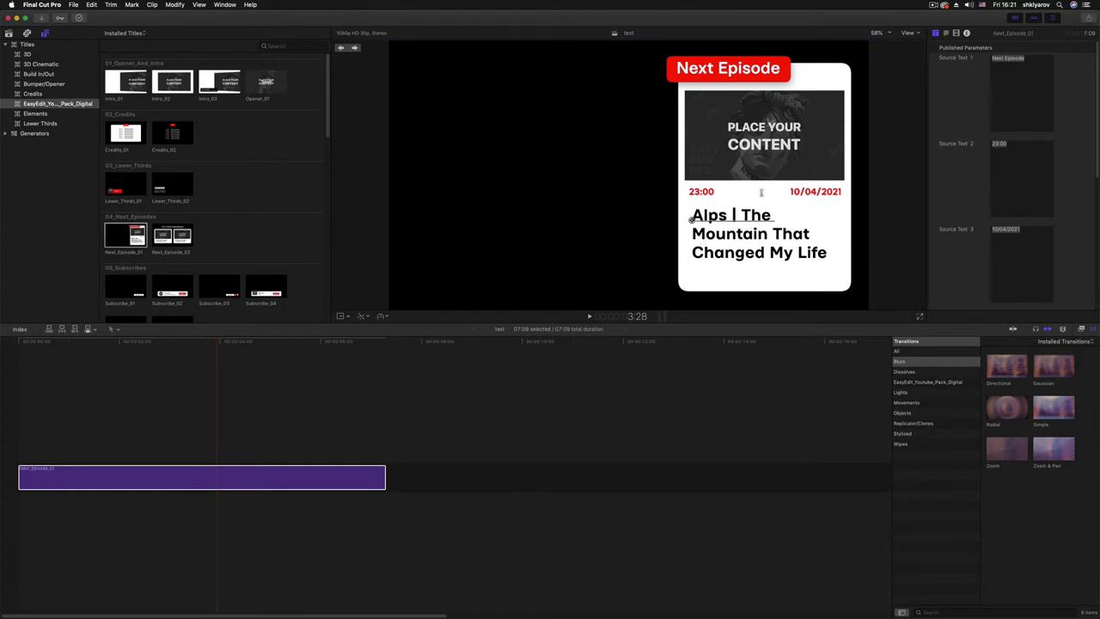
{"action": "left_click", "coordinate": [946, 35]}
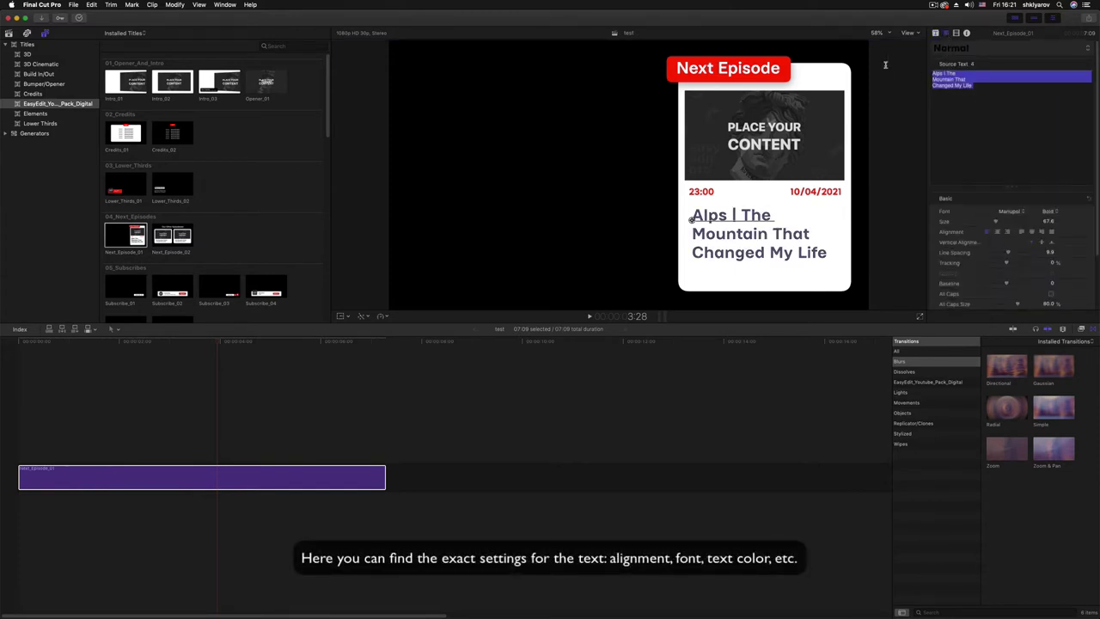
Replace the main title with 'Your', 'Text', 'Here' on three lines
{"action": "type", "text": "Your"}
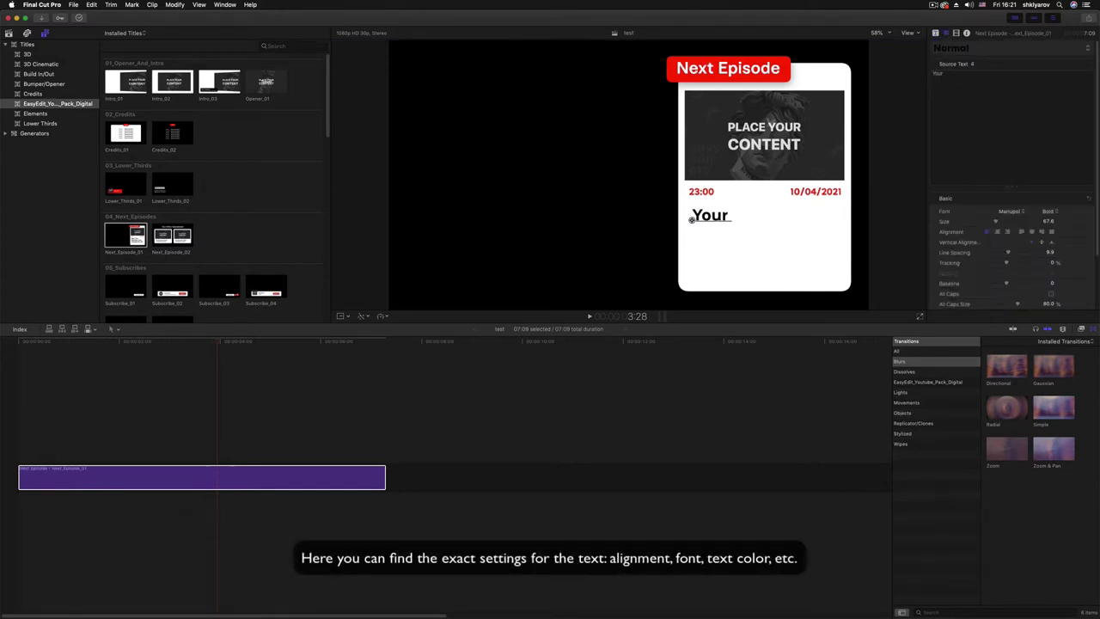
{"action": "key", "text": "shift+Return"}
{"action": "type", "text": "Text"}
{"action": "key", "text": "shift+Return"}
{"action": "type", "text": "Here"}
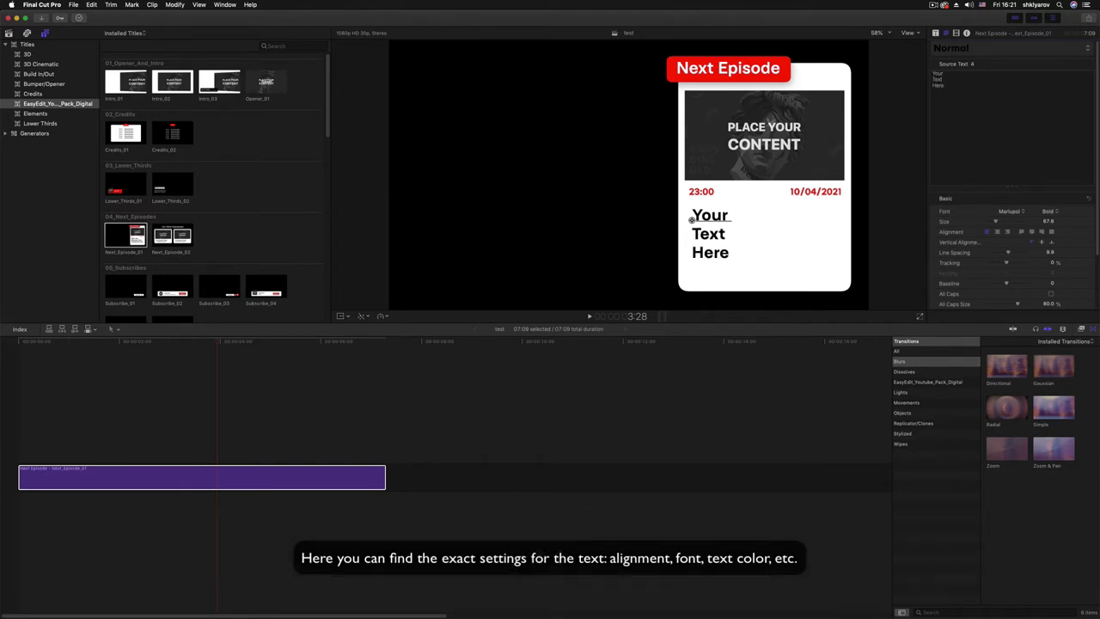
Set the title font to Mariupol Regular and change its alignment
{"action": "left_click", "coordinate": [1018, 212]}
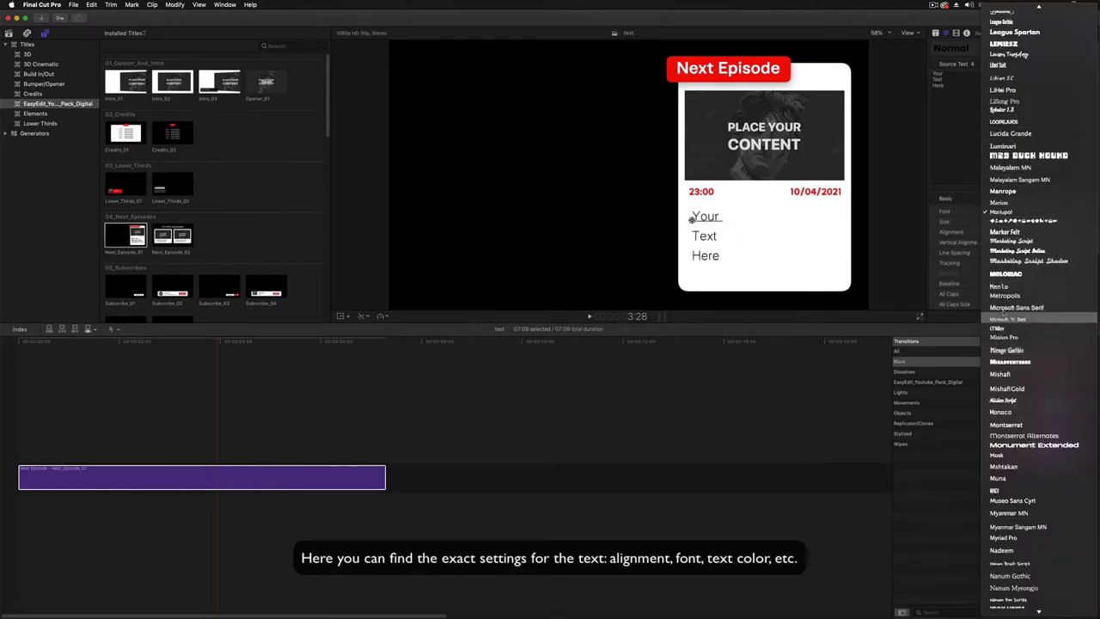
{"action": "left_click", "coordinate": [1001, 211]}
{"action": "left_click", "coordinate": [1046, 212]}
{"action": "left_click", "coordinate": [1046, 211]}
{"action": "left_click", "coordinate": [997, 232]}
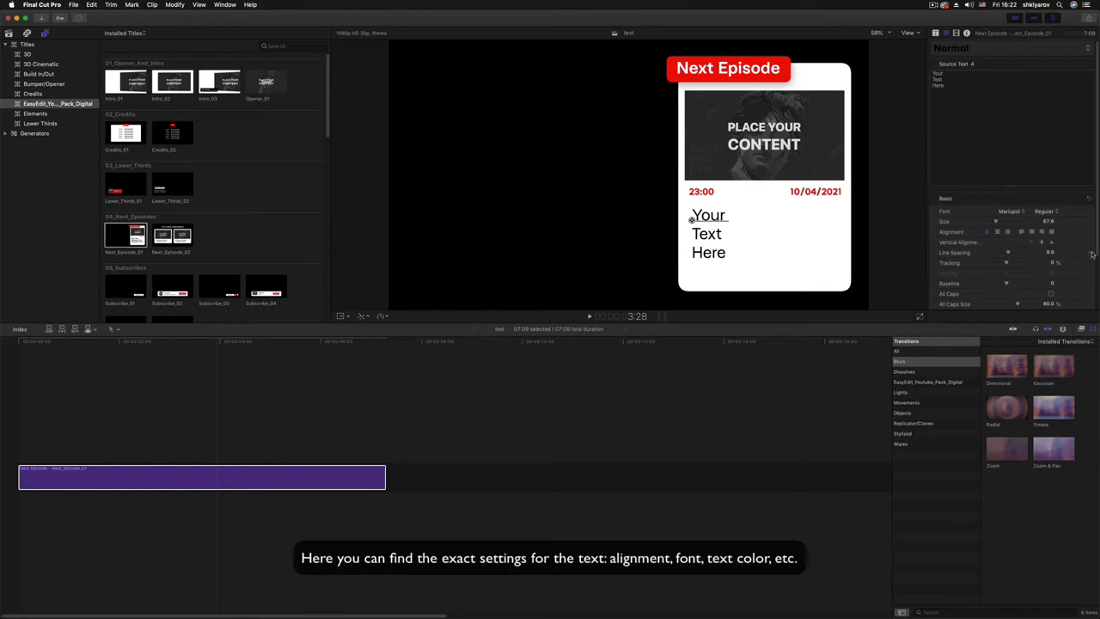
Make the title text's face colour black
{"action": "scroll", "coordinate": [1081, 264], "scroll_direction": "down", "scroll_amount": 4}
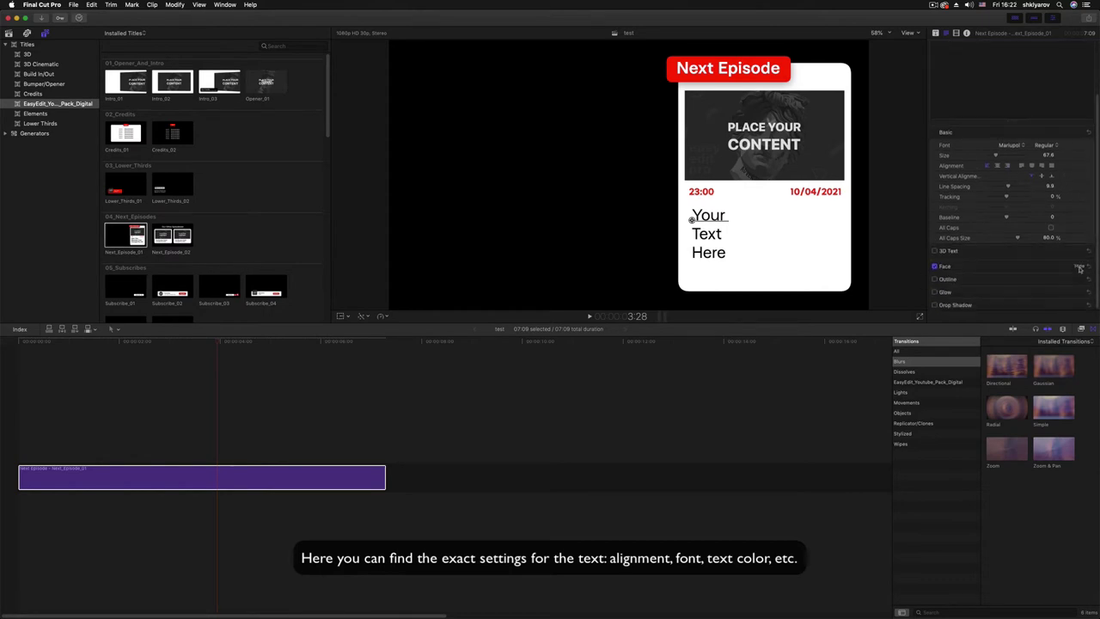
{"action": "left_click", "coordinate": [1079, 266]}
{"action": "left_click", "coordinate": [1046, 286]}
{"action": "left_click", "coordinate": [802, 230]}
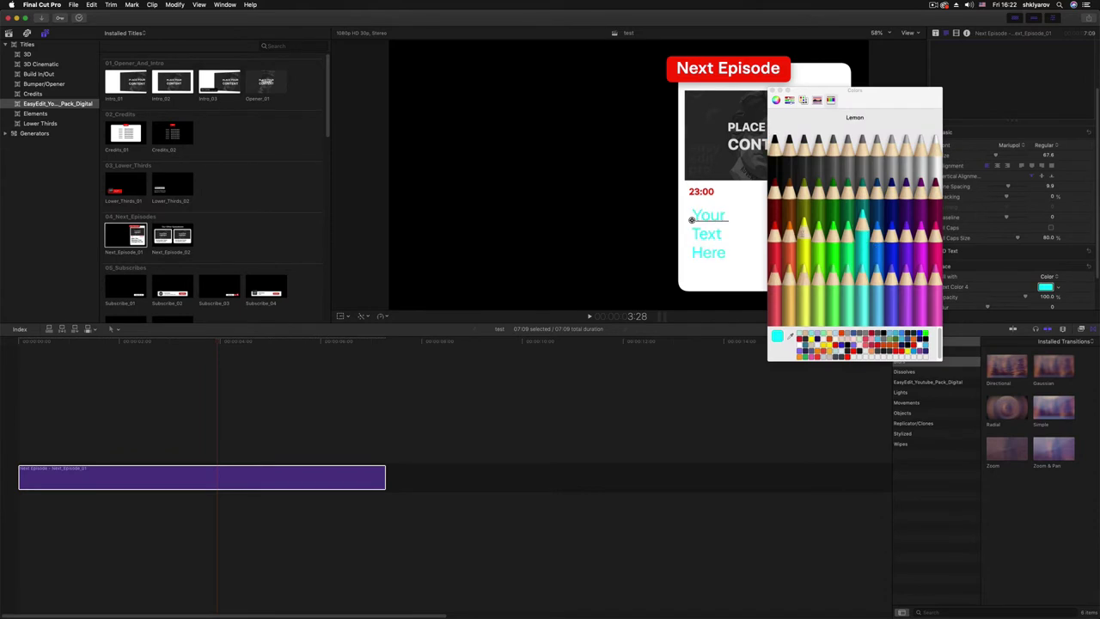
{"action": "left_click", "coordinate": [817, 187]}
{"action": "left_click", "coordinate": [775, 142]}
{"action": "left_click", "coordinate": [774, 89]}
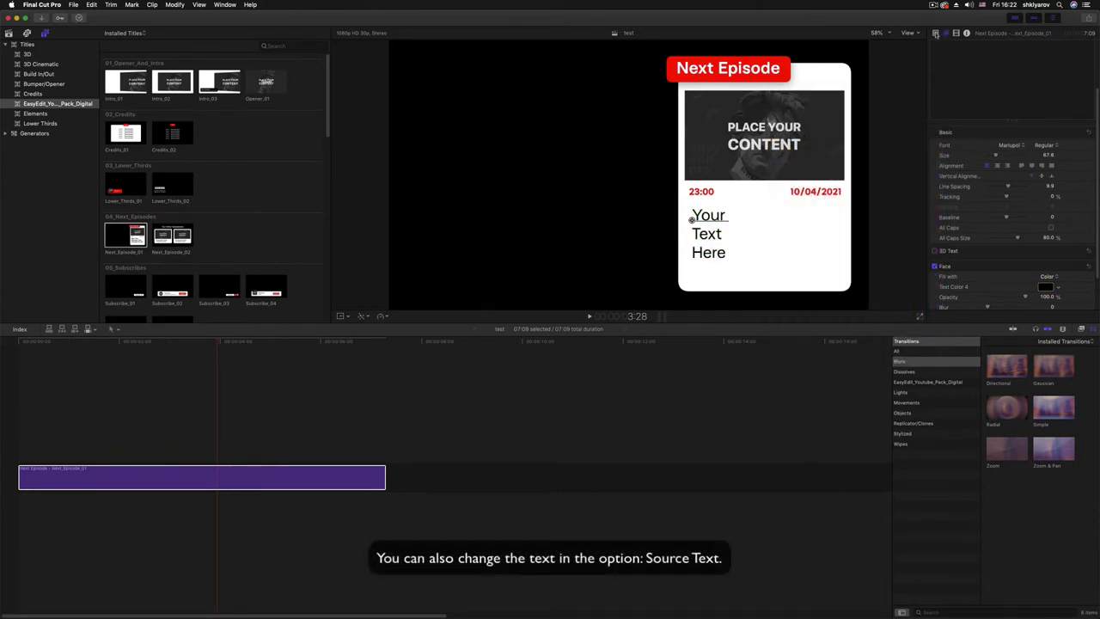
{"action": "left_click", "coordinate": [935, 34]}
Change the Next Episode heading to 'TEXT TEXT'
{"action": "left_click", "coordinate": [1022, 77]}
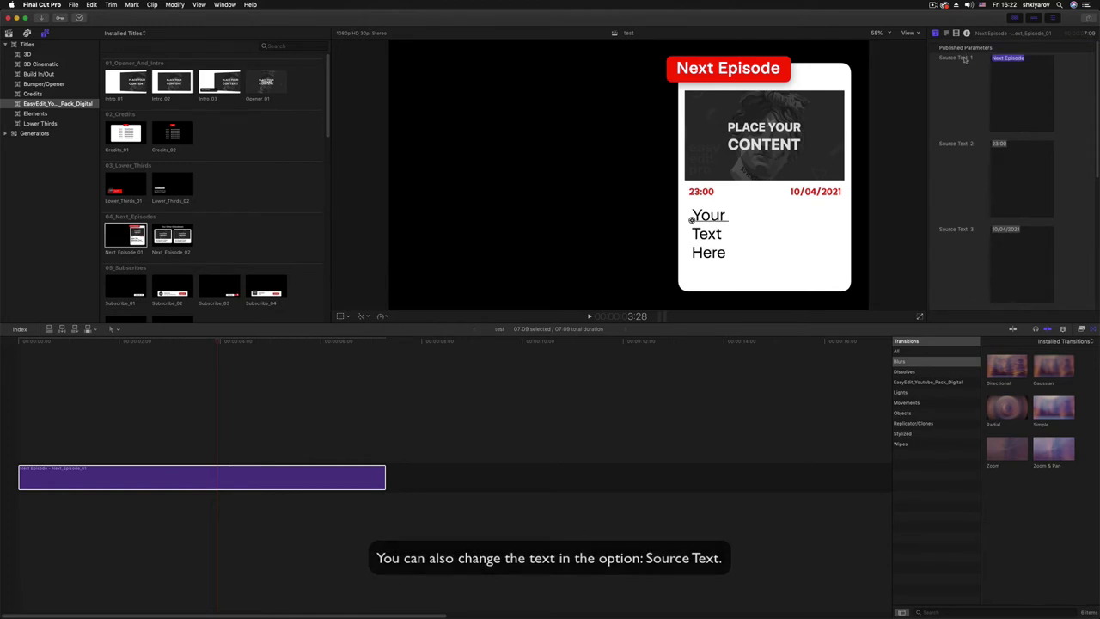
{"action": "key", "text": "shift"}
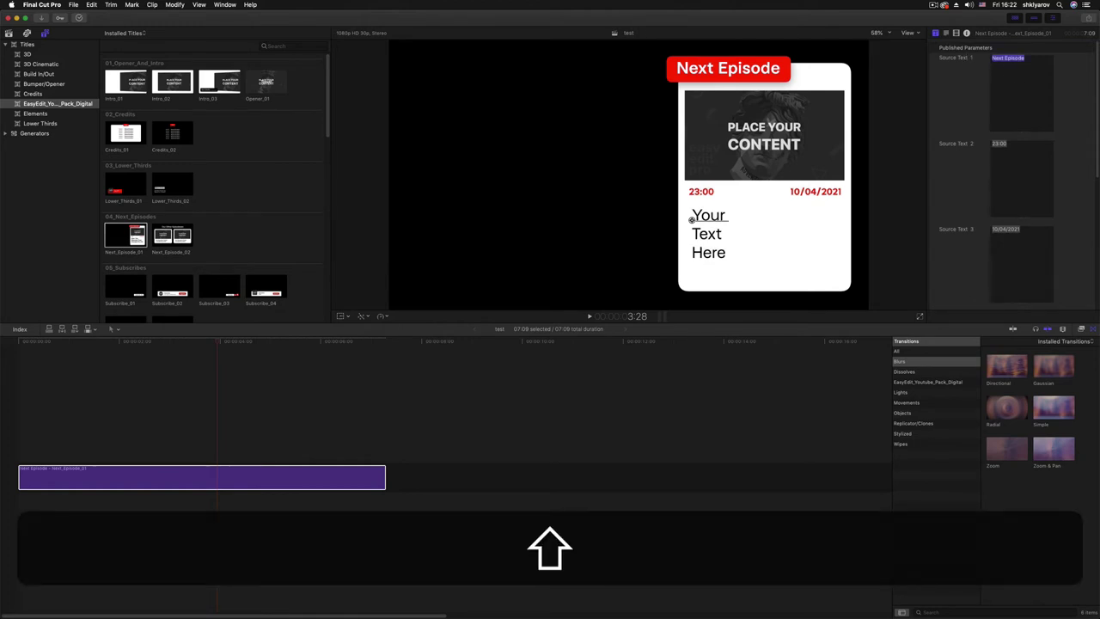
{"action": "type", "text": "TEXT TEXT"}
Change the time from 23:00 to 14:20 and enter the date 10.07.2021
{"action": "left_click", "coordinate": [979, 151]}
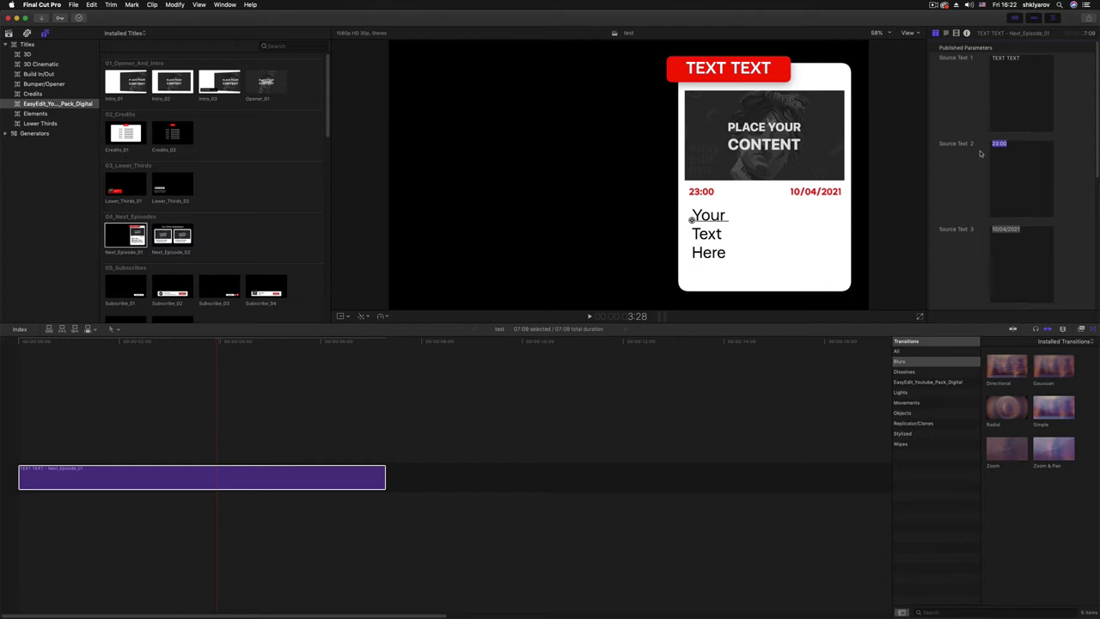
{"action": "type", "text": "14"}
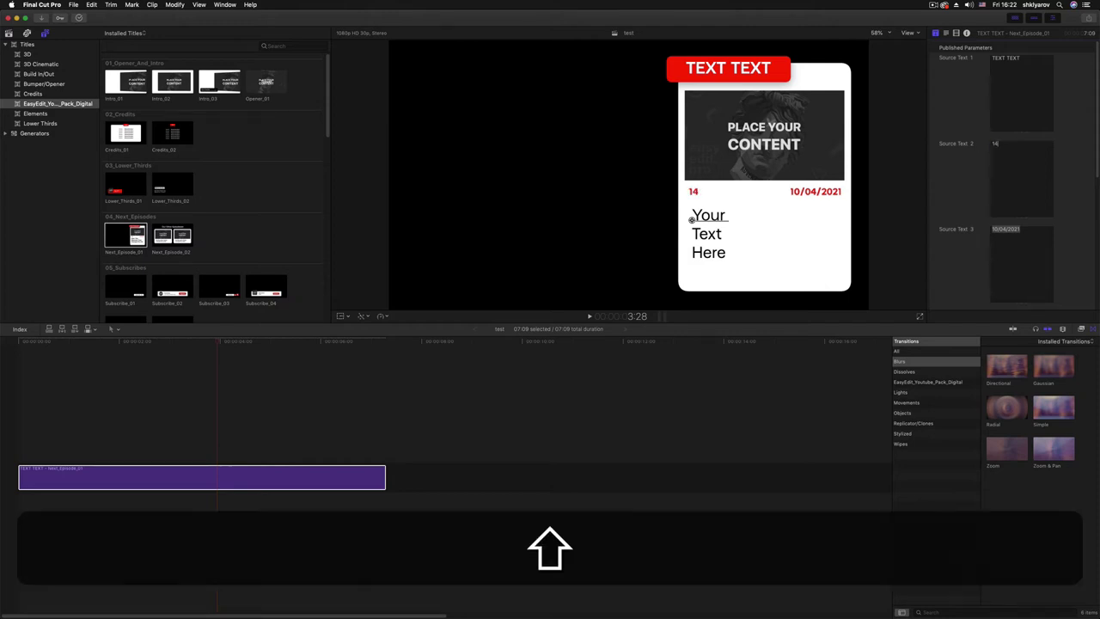
{"action": "type", "text": "^"}
{"action": "key", "text": "BackSpace"}
{"action": "key", "text": "BackSpace"}
{"action": "key", "text": "BackSpace"}
{"action": "type", "text": "14:20"}
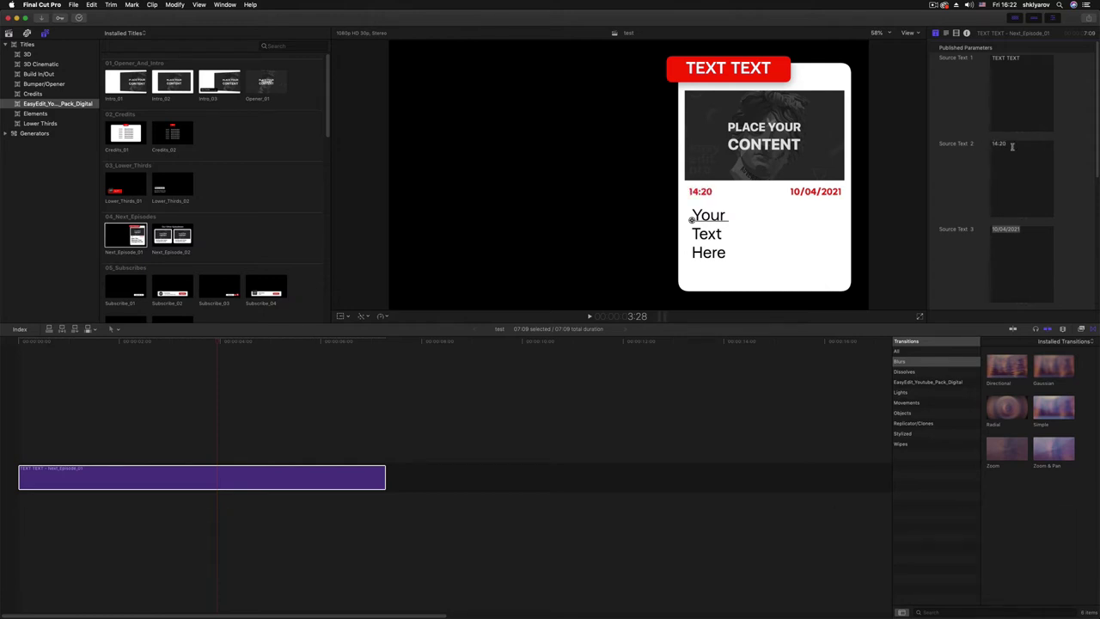
{"action": "type", "text": "10.07.2021"}
Adjust the banner's fill width, then undo the change
{"action": "scroll", "coordinate": [1092, 230], "scroll_direction": "down", "scroll_amount": 10}
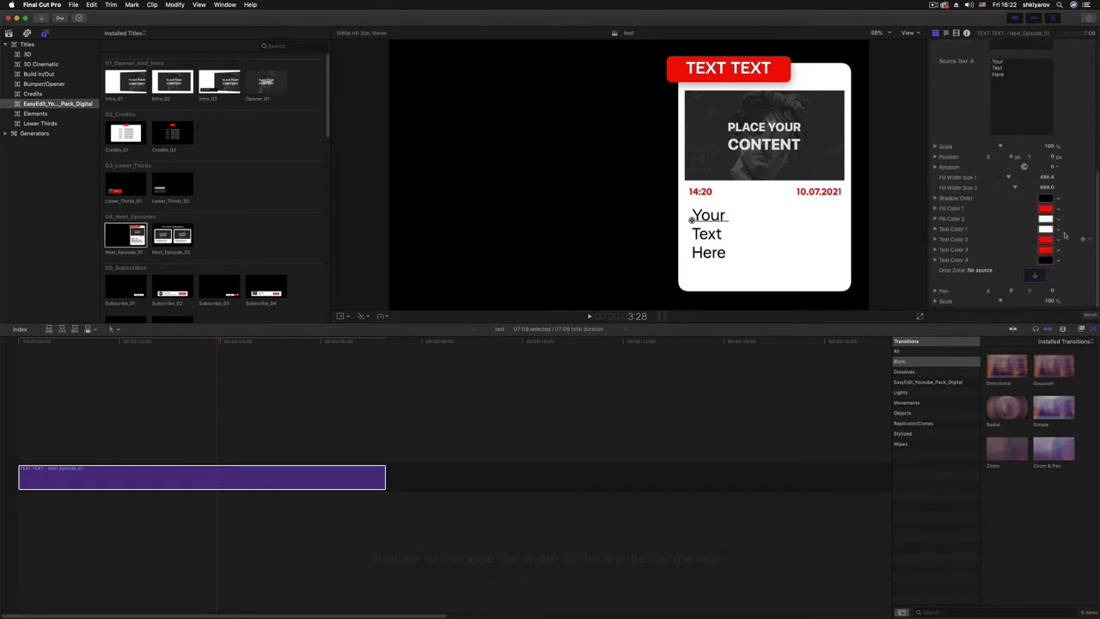
{"action": "left_click_drag", "start_coordinate": [1008, 177], "coordinate": [1059, 187]}
{"action": "key", "text": "super+z"}
{"action": "key", "text": "super+z"}
Set the banner shadow colour to red and its fill to black, then pick the third text colour
{"action": "left_click", "coordinate": [1044, 198]}
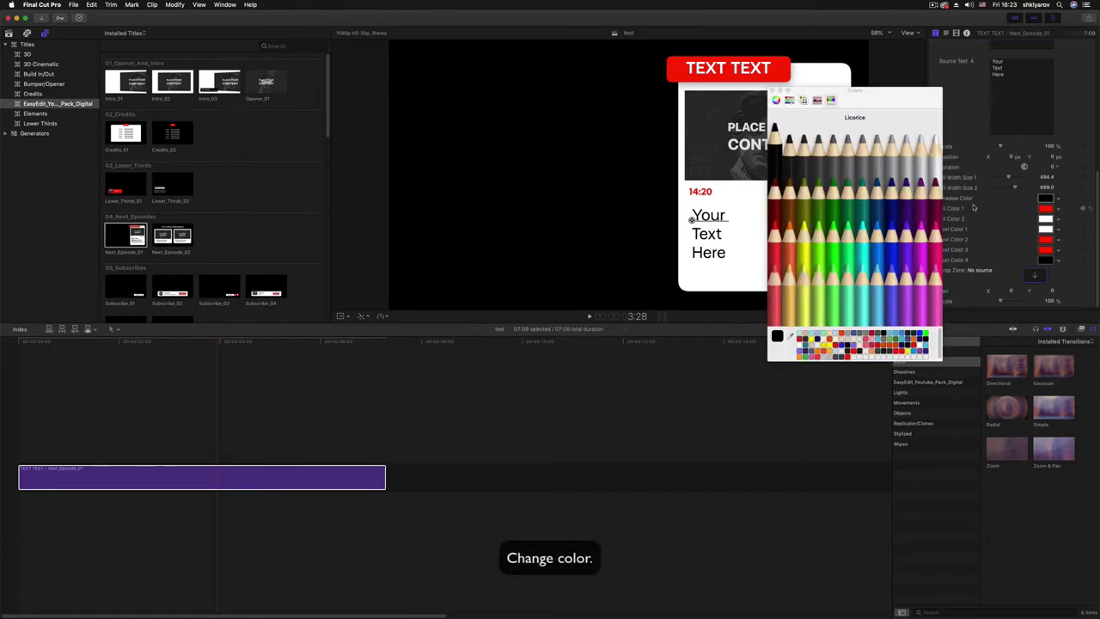
{"action": "left_click", "coordinate": [891, 176]}
{"action": "mouse_move", "coordinate": [859, 91]}
{"action": "left_mouse_down"}
{"action": "mouse_move", "coordinate": [595, 65]}
{"action": "mouse_move", "coordinate": [522, 40]}
{"action": "left_mouse_up"}
{"action": "left_click", "coordinate": [1045, 207]}
{"action": "left_click", "coordinate": [438, 91]}
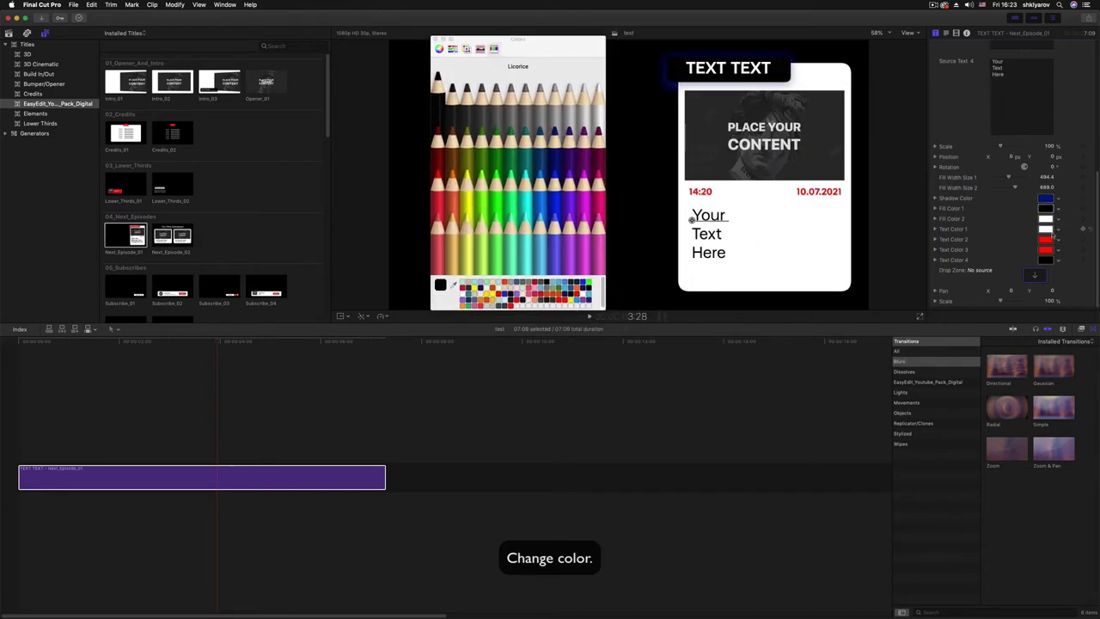
{"action": "left_click", "coordinate": [1046, 249]}
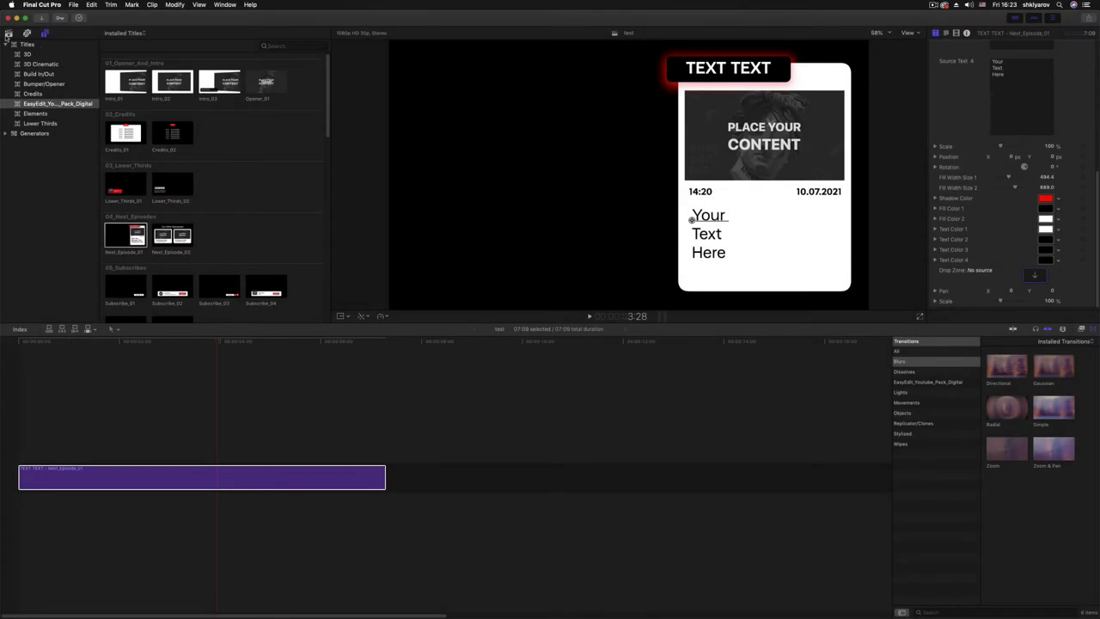
Place the hot-air balloon clip in the timeline beneath the title card
{"action": "left_click", "coordinate": [7, 34]}
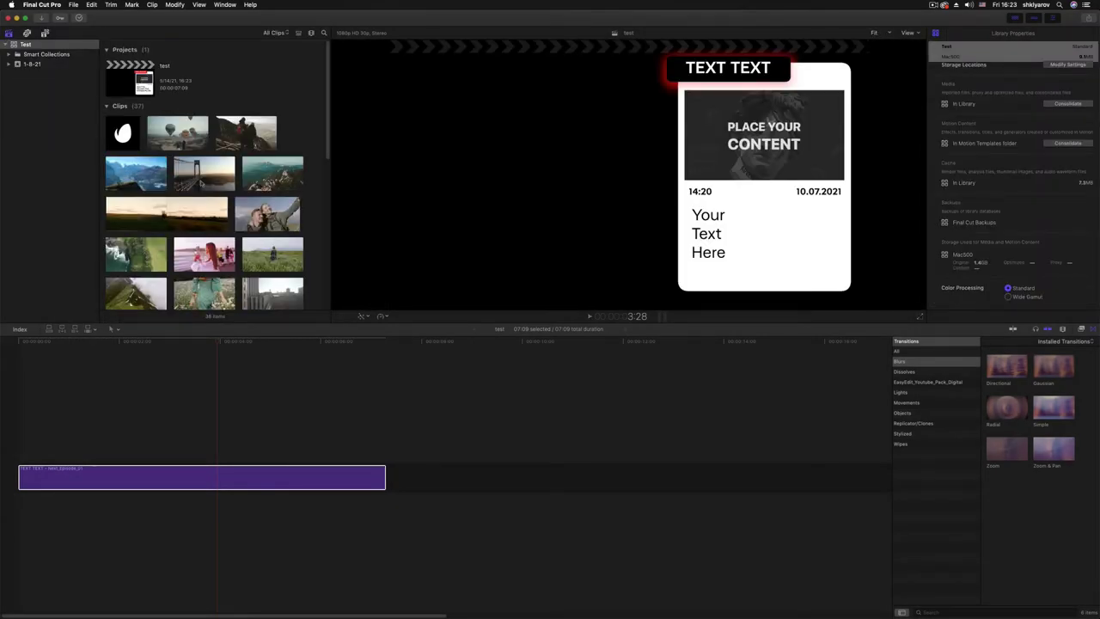
{"action": "left_click", "coordinate": [176, 138]}
{"action": "left_click_drag", "start_coordinate": [170, 138], "coordinate": [17, 533]}
Slide the title card to the left side of the frame, Position X -97.3 px
{"action": "left_click", "coordinate": [167, 475]}
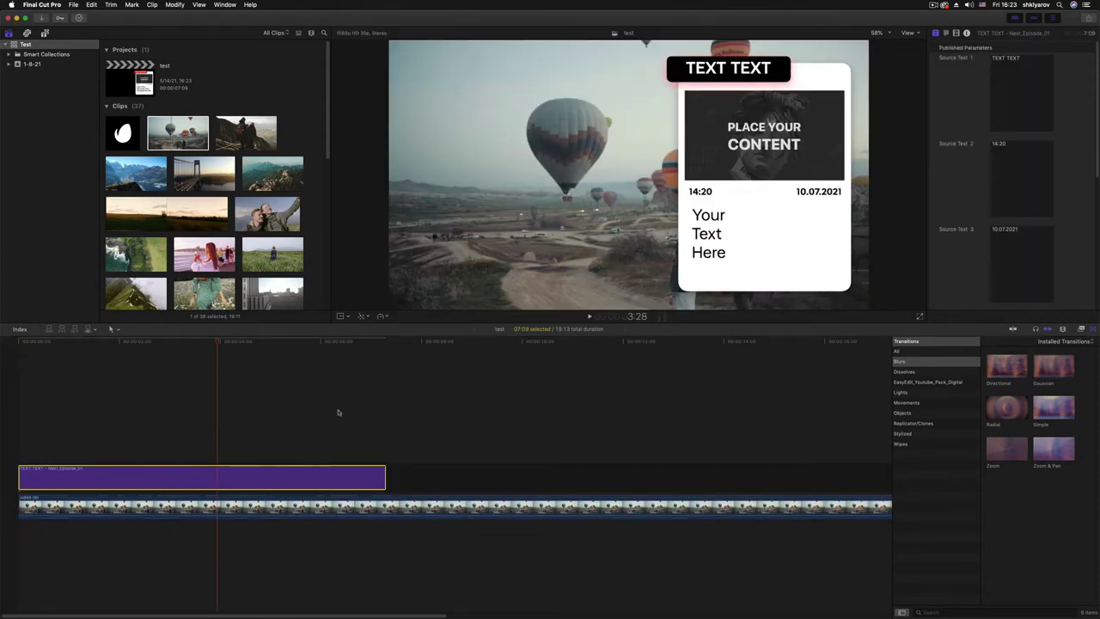
{"action": "scroll", "coordinate": [1071, 225], "scroll_direction": "down", "scroll_amount": 10}
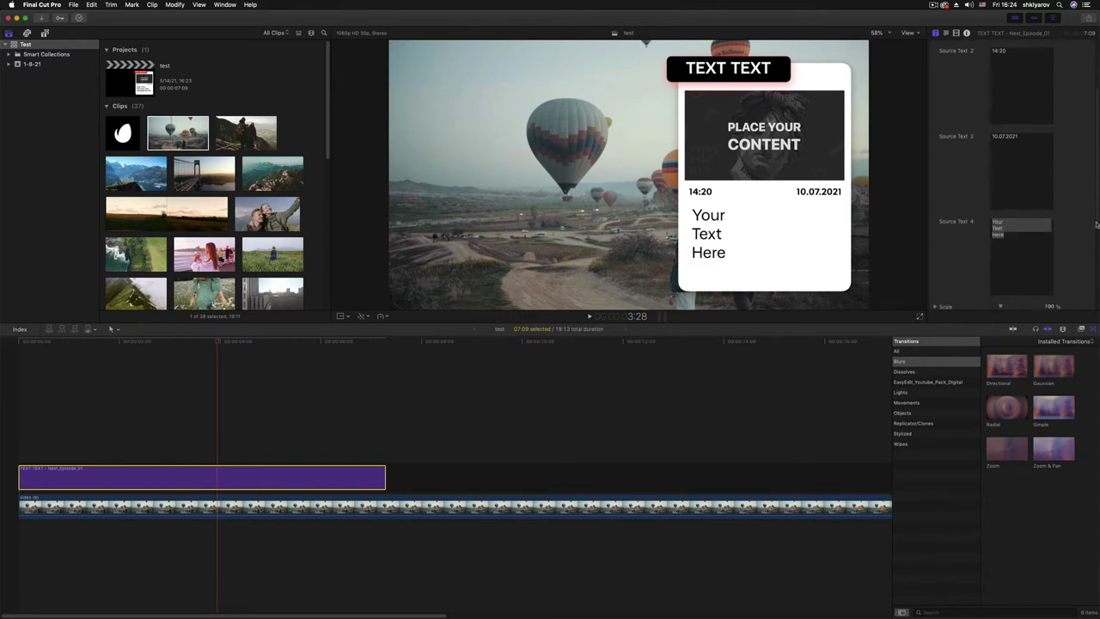
{"action": "left_click_drag", "start_coordinate": [1012, 155], "coordinate": [950, 156]}
Play the title card from the timeline start to preview its intro, then stop
{"action": "left_click_drag", "start_coordinate": [216, 346], "coordinate": [3, 366]}
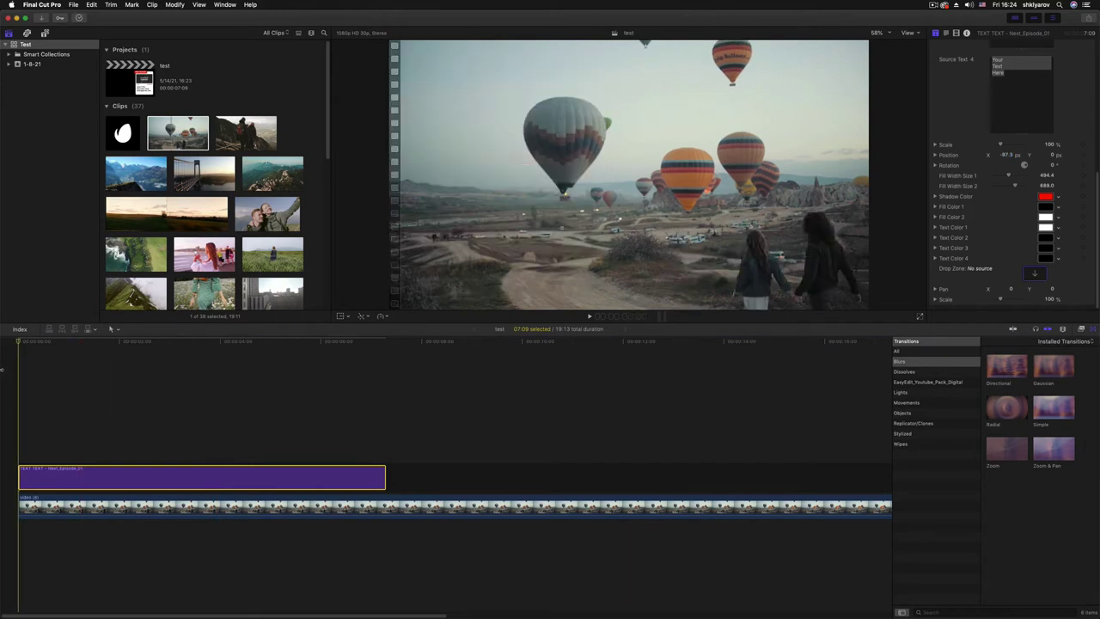
{"action": "key", "text": "space"}
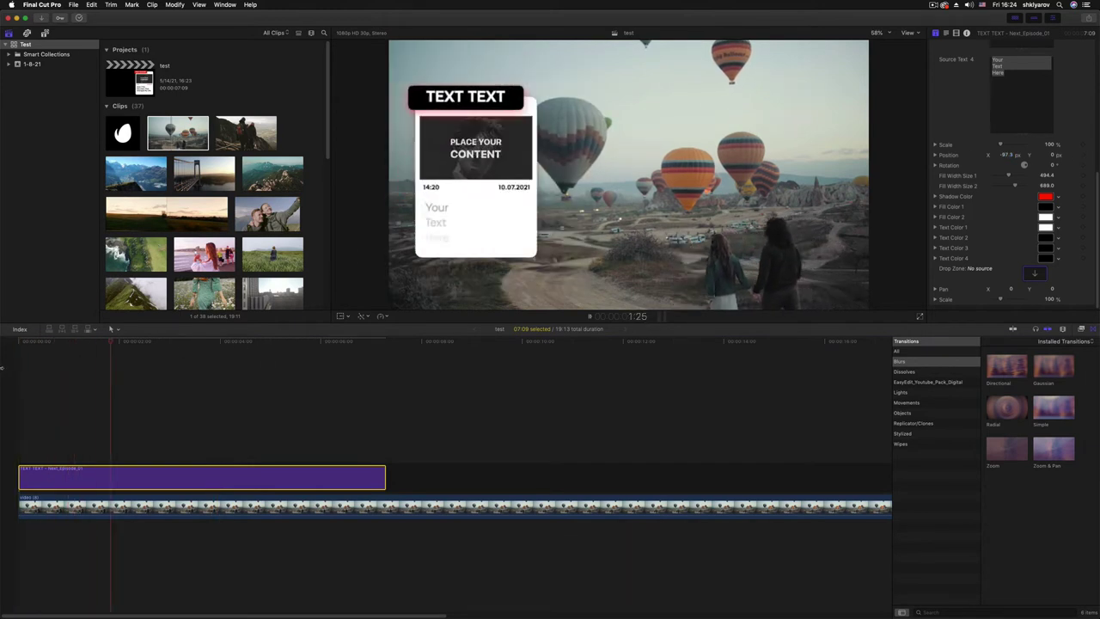
{"action": "key", "text": "space"}
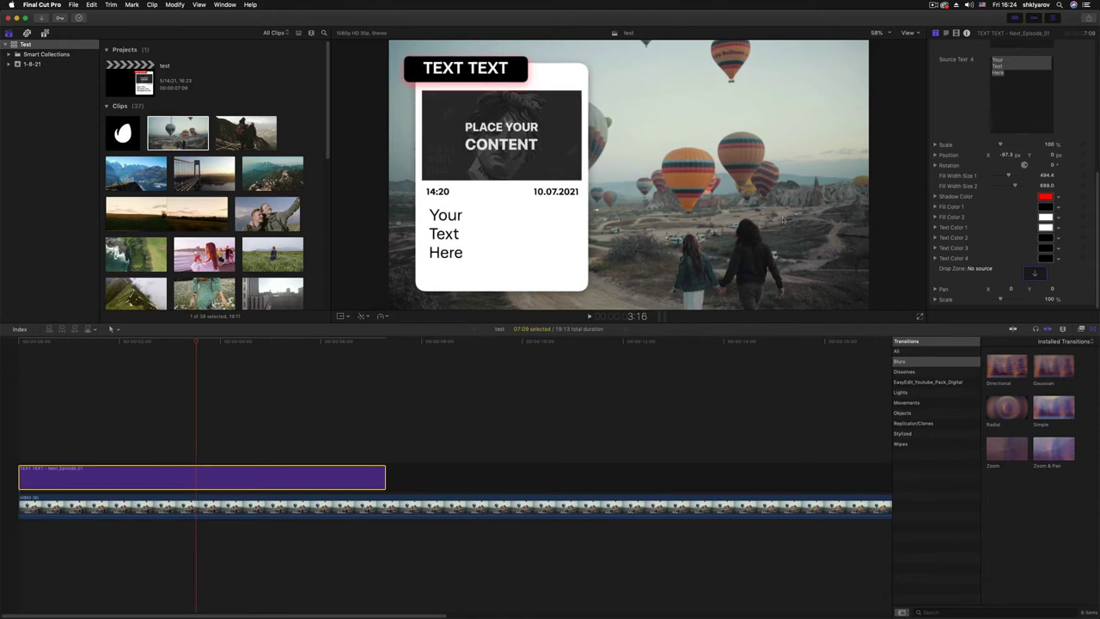
Fill the card's Drop Zone with the woman-in-green-dress flower field clip, replacing Place Your Content
{"action": "left_click", "coordinate": [1033, 273]}
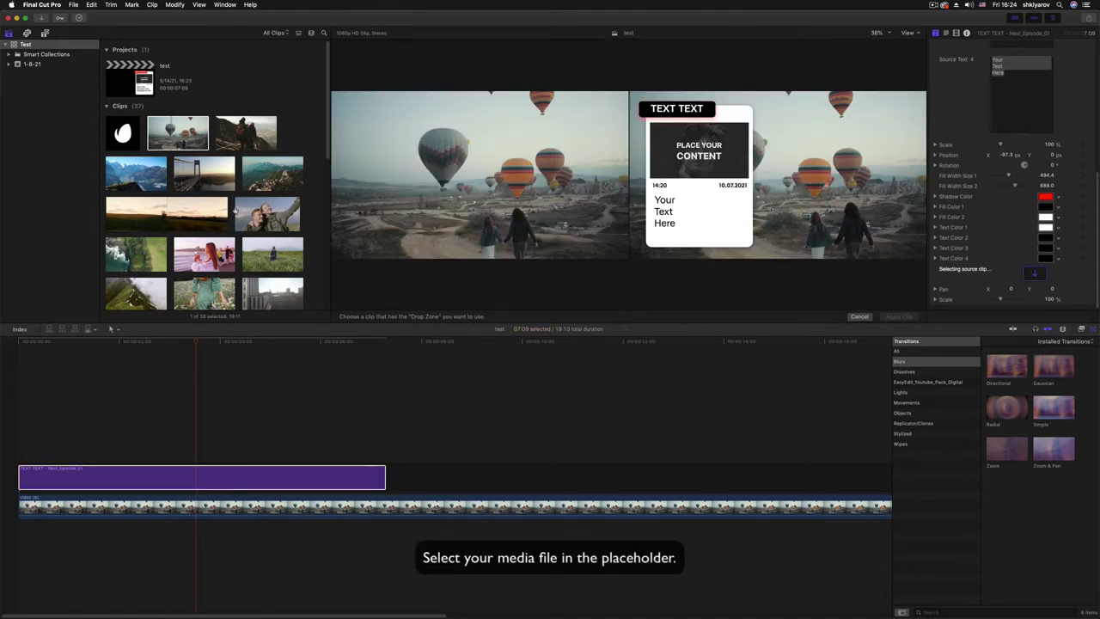
{"action": "left_click", "coordinate": [218, 206]}
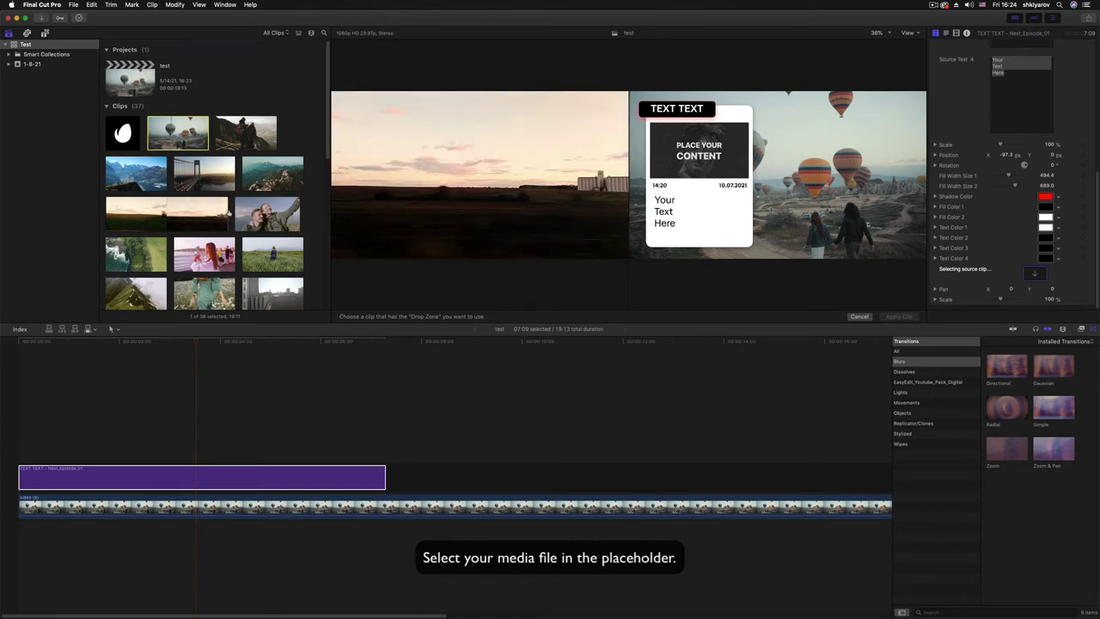
{"action": "scroll", "coordinate": [233, 215], "scroll_direction": "down", "scroll_amount": 3}
{"action": "scroll", "coordinate": [215, 180], "scroll_direction": "down", "scroll_amount": 5}
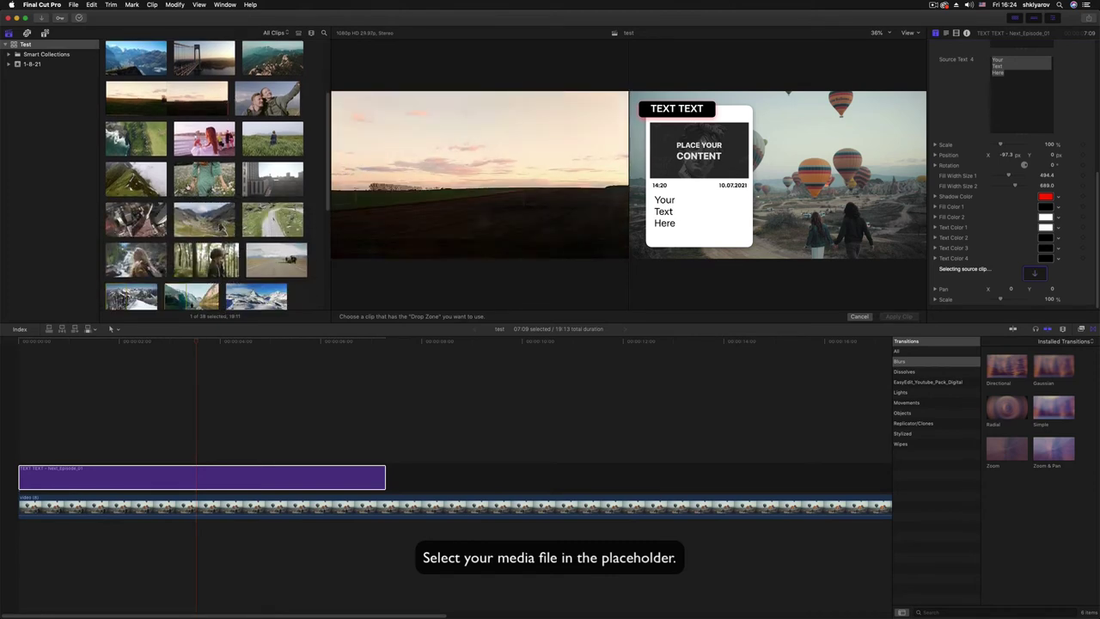
{"action": "left_click", "coordinate": [203, 179]}
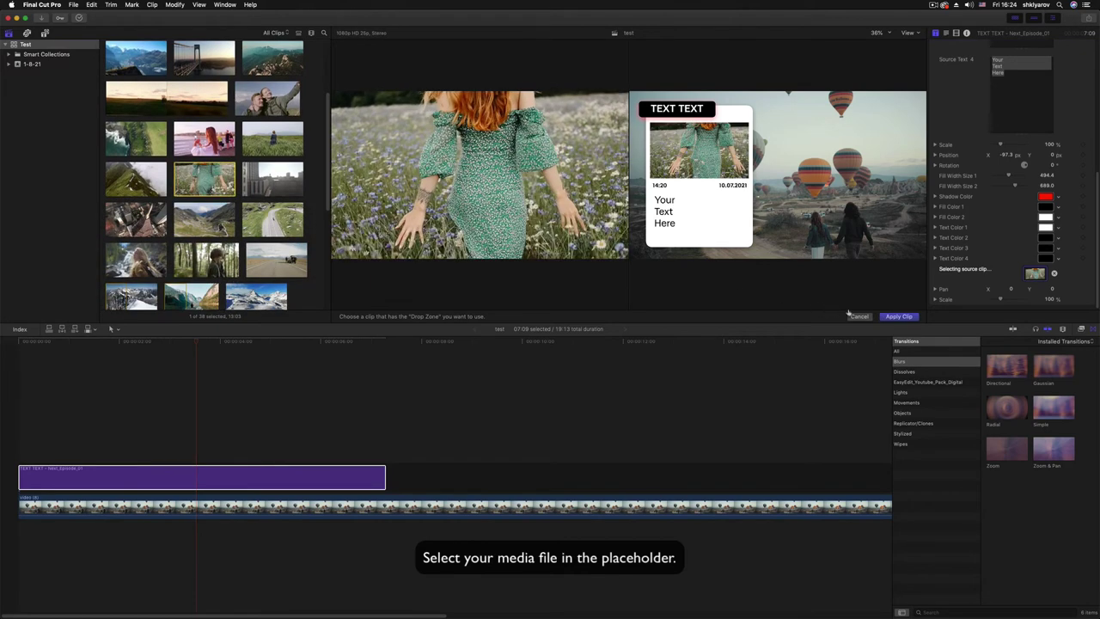
{"action": "left_click", "coordinate": [897, 317]}
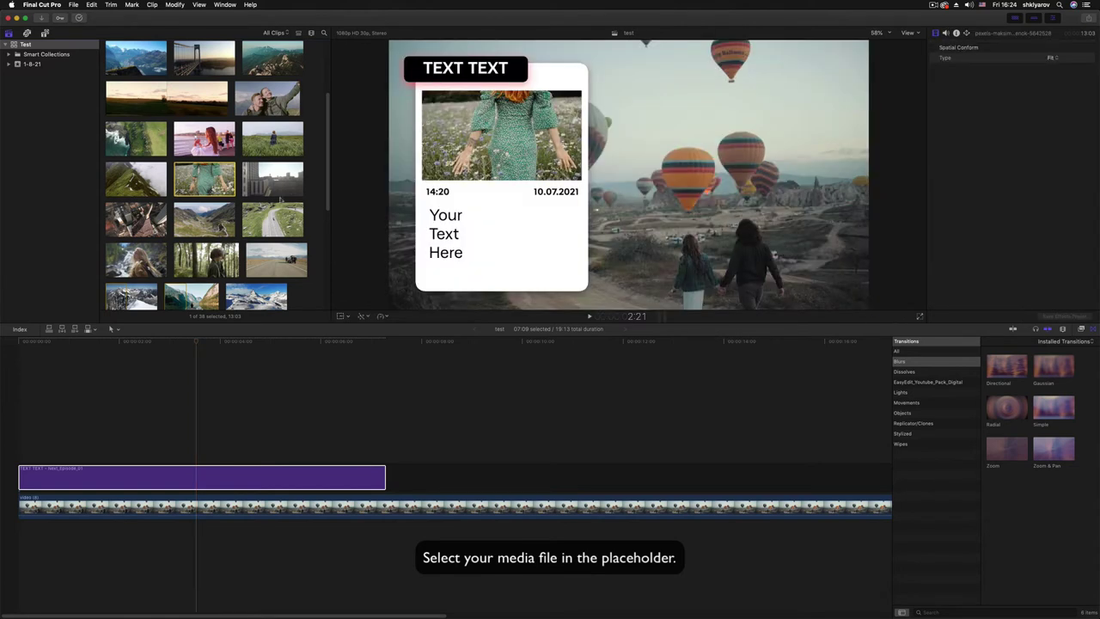
{"action": "left_click", "coordinate": [256, 476]}
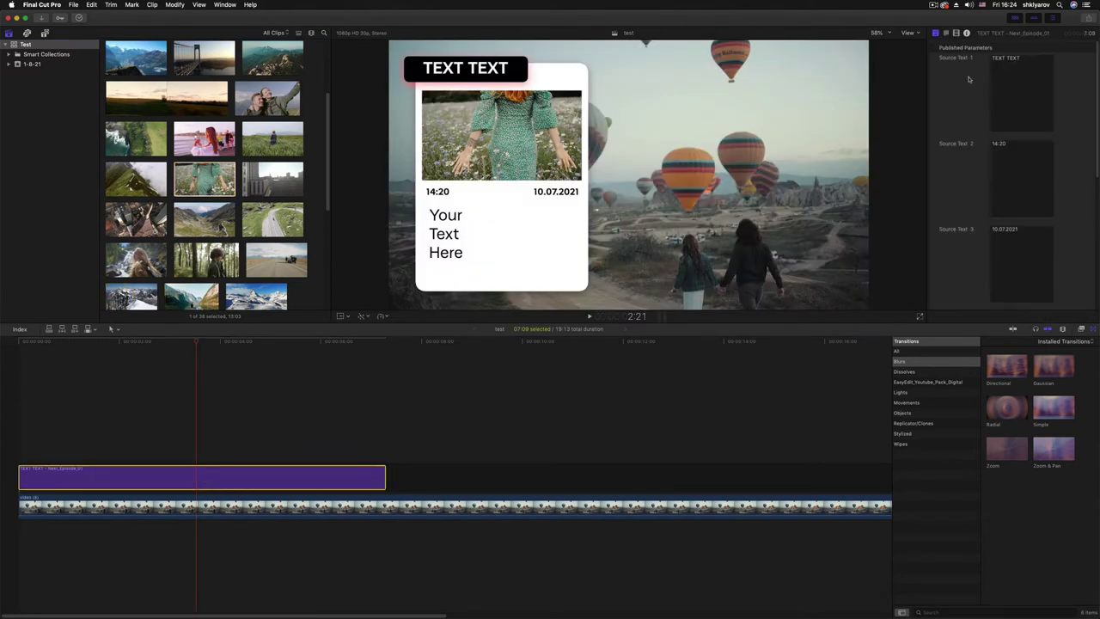
{"action": "scroll", "coordinate": [1096, 122], "scroll_direction": "down", "scroll_amount": 10}
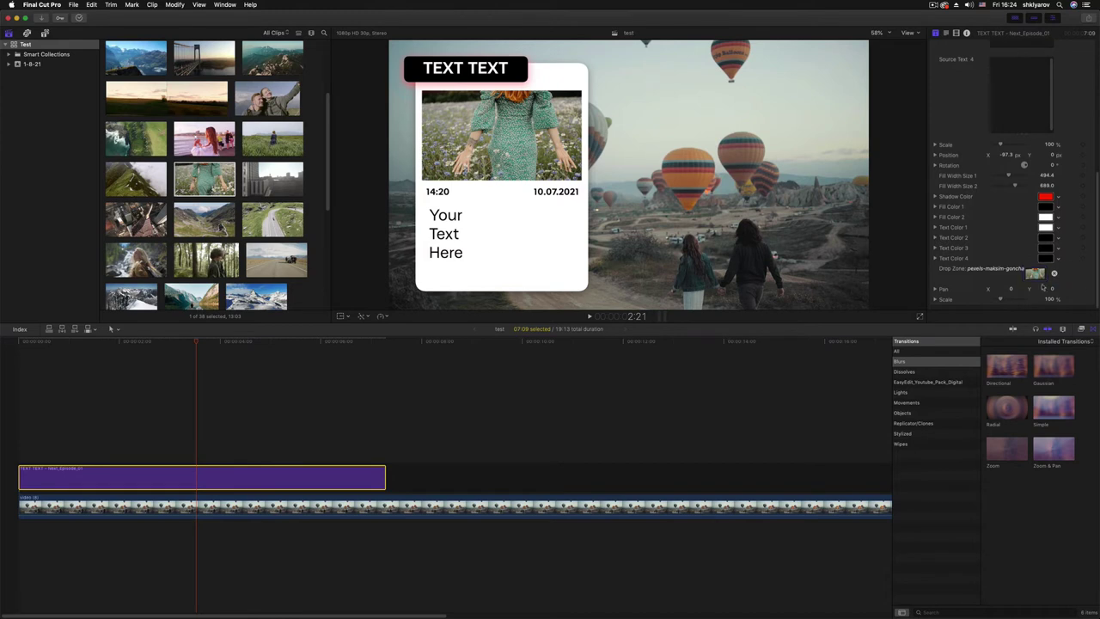
{"action": "left_click_drag", "start_coordinate": [1008, 288], "coordinate": [1050, 299]}
{"action": "key", "text": "super+z"}
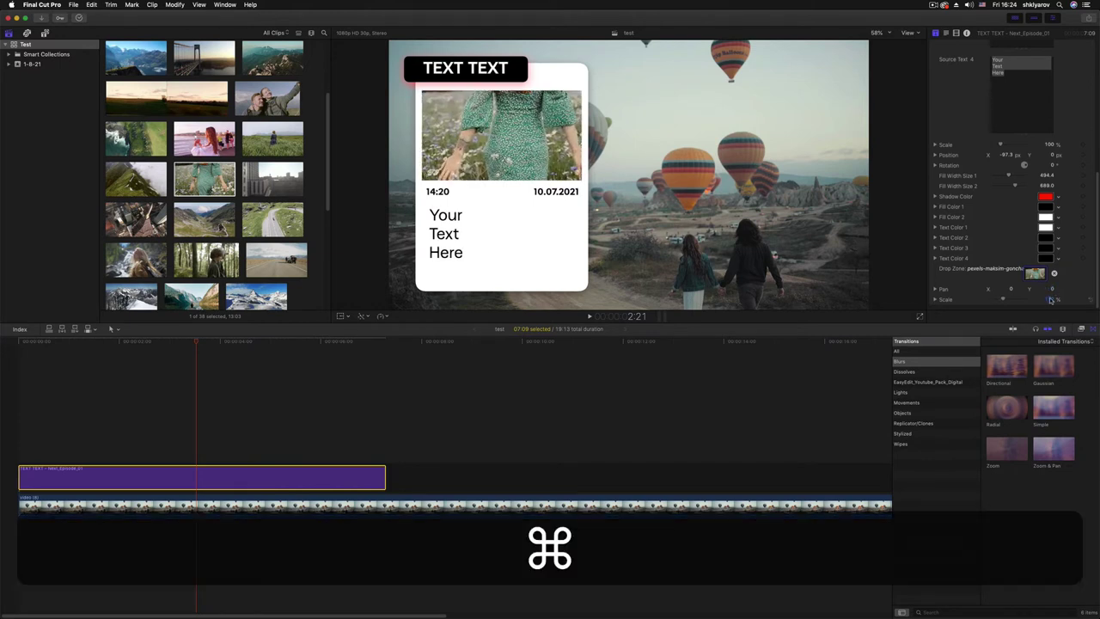
{"action": "key", "text": "super+z"}
{"action": "key", "text": "Home"}
{"action": "key", "text": "space"}
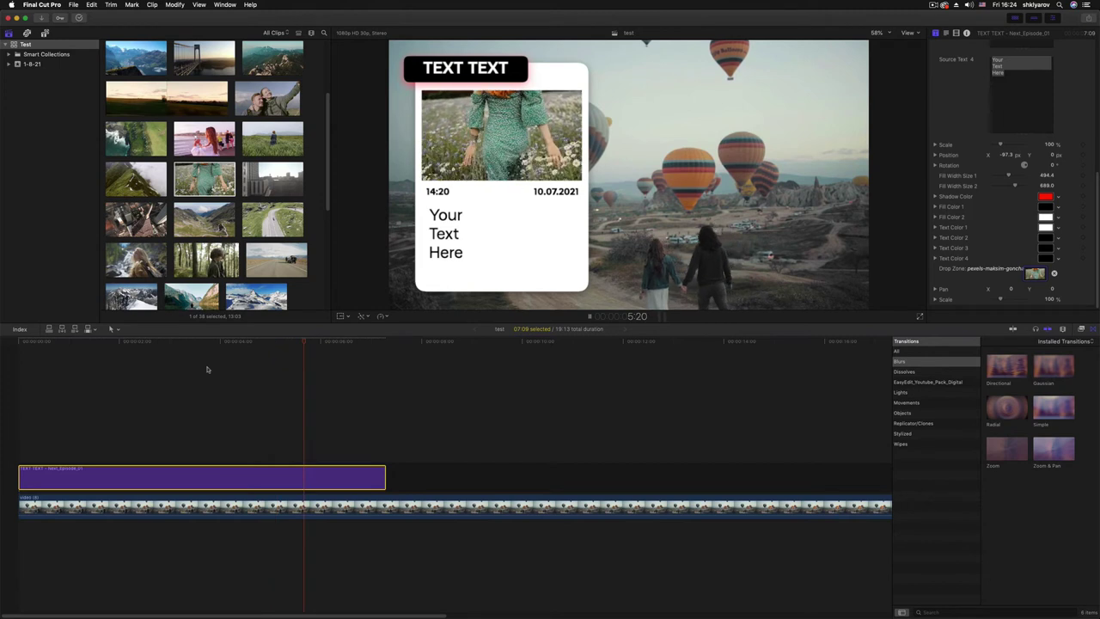
{"action": "key", "text": "space"}
{"action": "left_click_drag", "start_coordinate": [330, 341], "coordinate": [294, 355]}
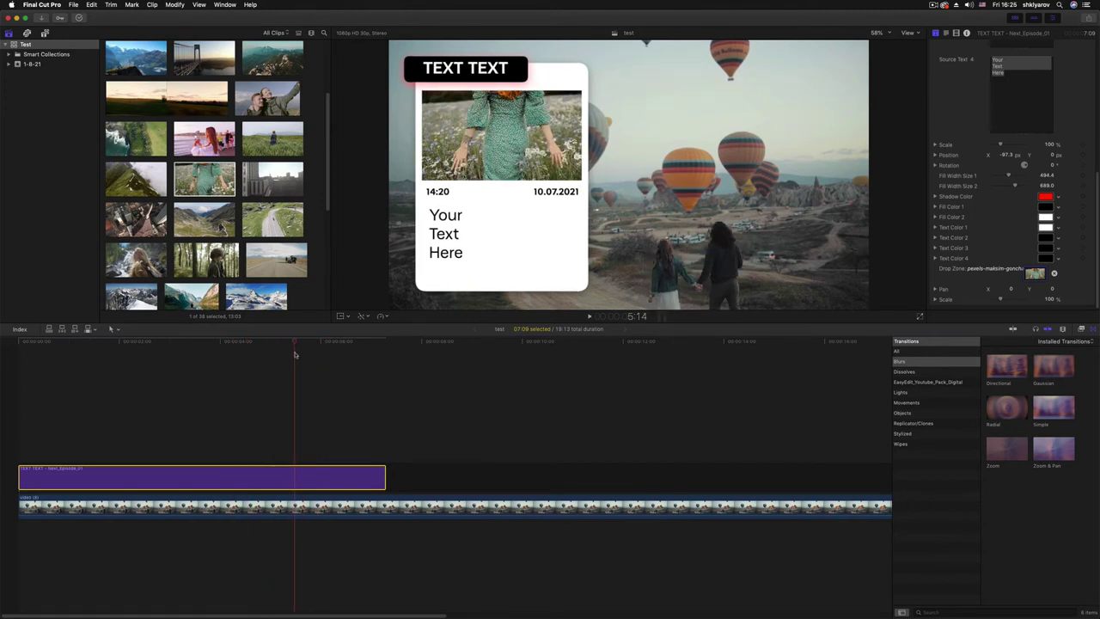
Clear the timeline and put the misty mountain clip in its place
{"action": "key", "text": "super+a"}
{"action": "key", "text": "BackSpace"}
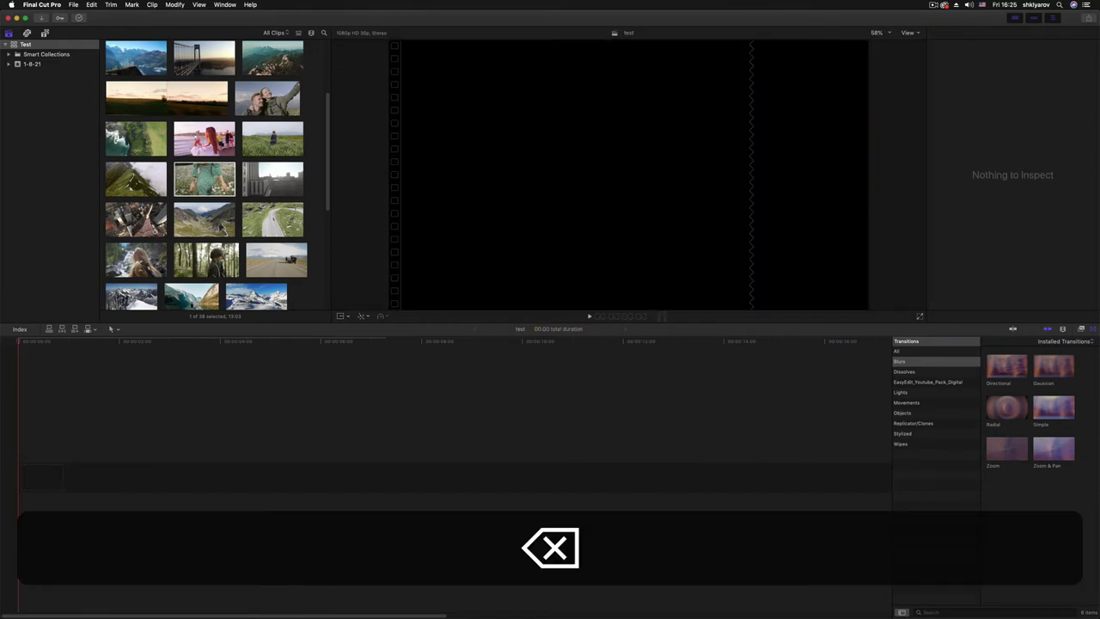
{"action": "left_click_drag", "start_coordinate": [136, 178], "coordinate": [72, 415]}
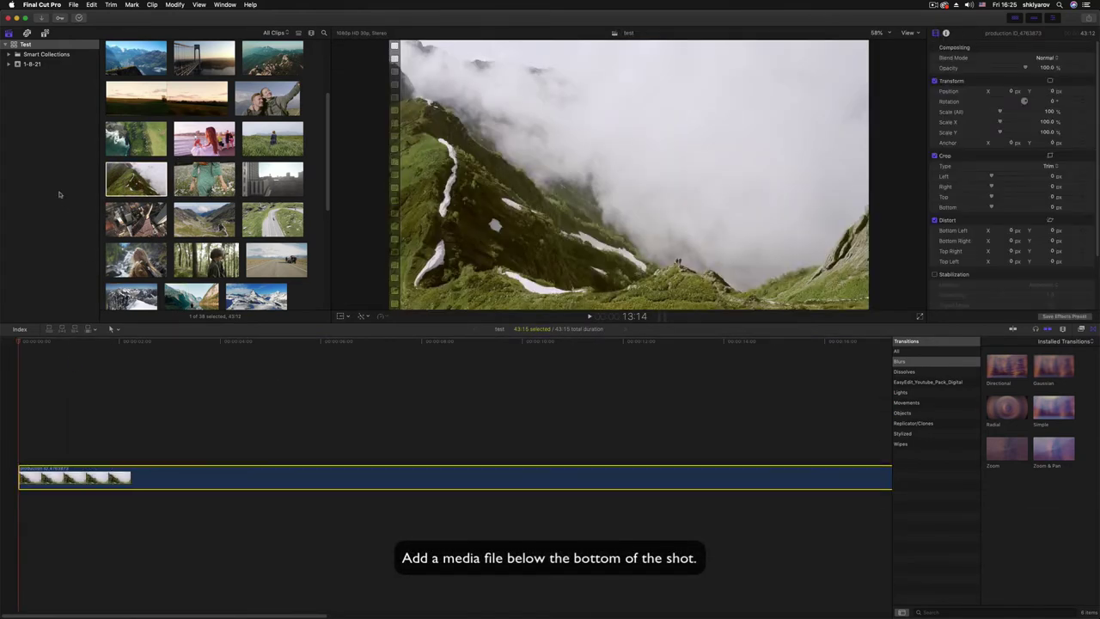
Layer the Subscribe_06 title above the mountain clip and scrub to its subscribe bar
{"action": "left_click", "coordinate": [45, 33]}
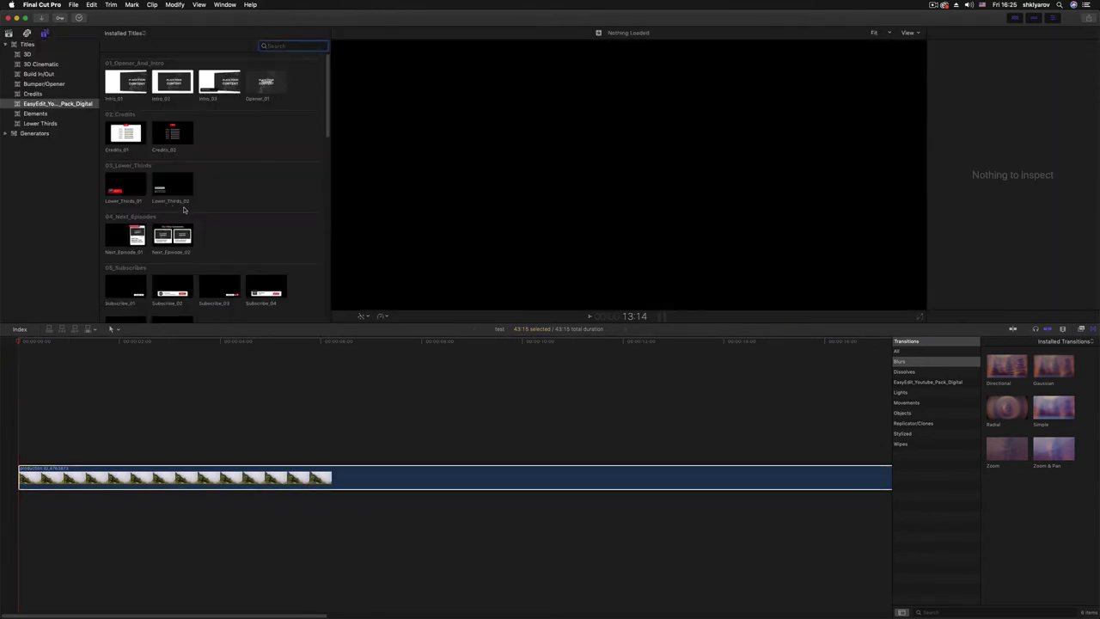
{"action": "scroll", "coordinate": [213, 215], "scroll_direction": "down", "scroll_amount": 3}
{"action": "scroll", "coordinate": [213, 215], "scroll_direction": "down", "scroll_amount": 1}
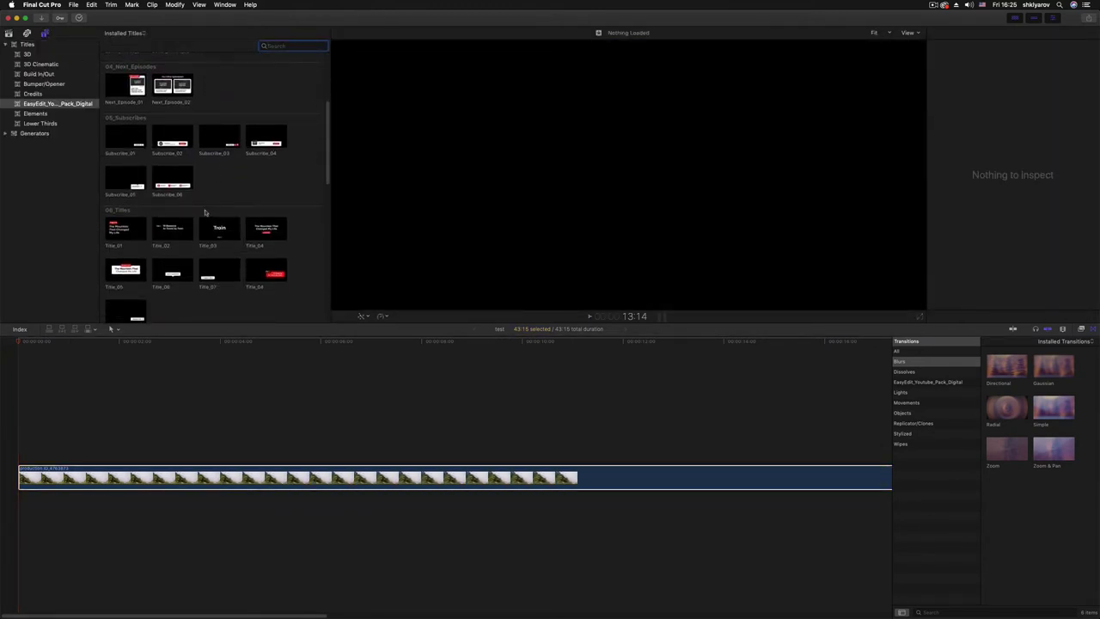
{"action": "left_click", "coordinate": [172, 178]}
{"action": "left_click_drag", "start_coordinate": [172, 179], "coordinate": [23, 432]}
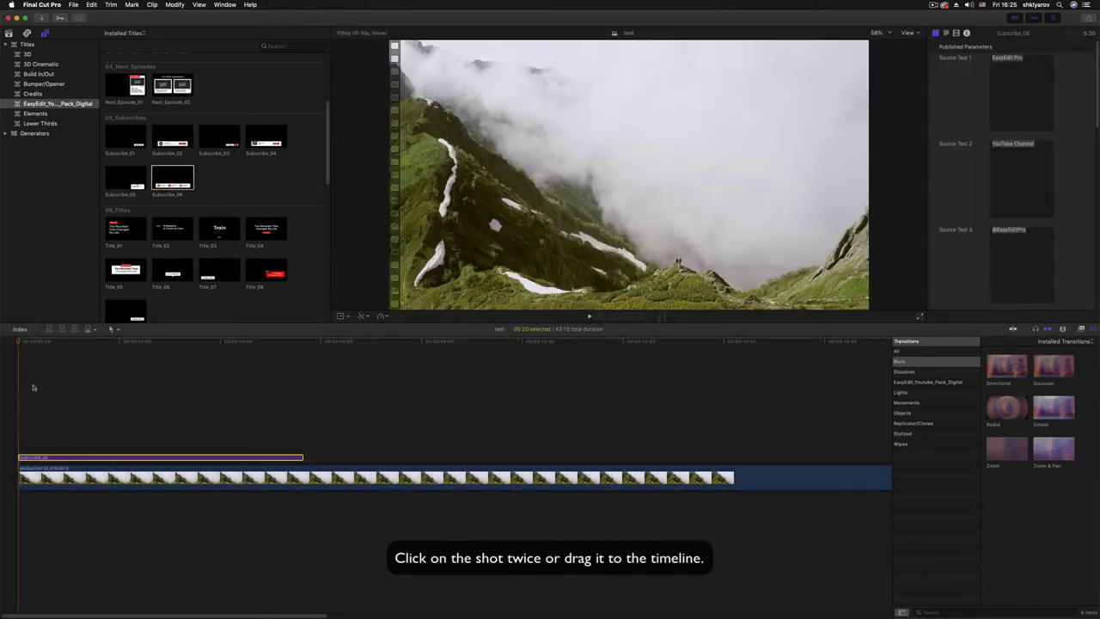
{"action": "left_click_drag", "start_coordinate": [20, 345], "coordinate": [193, 355]}
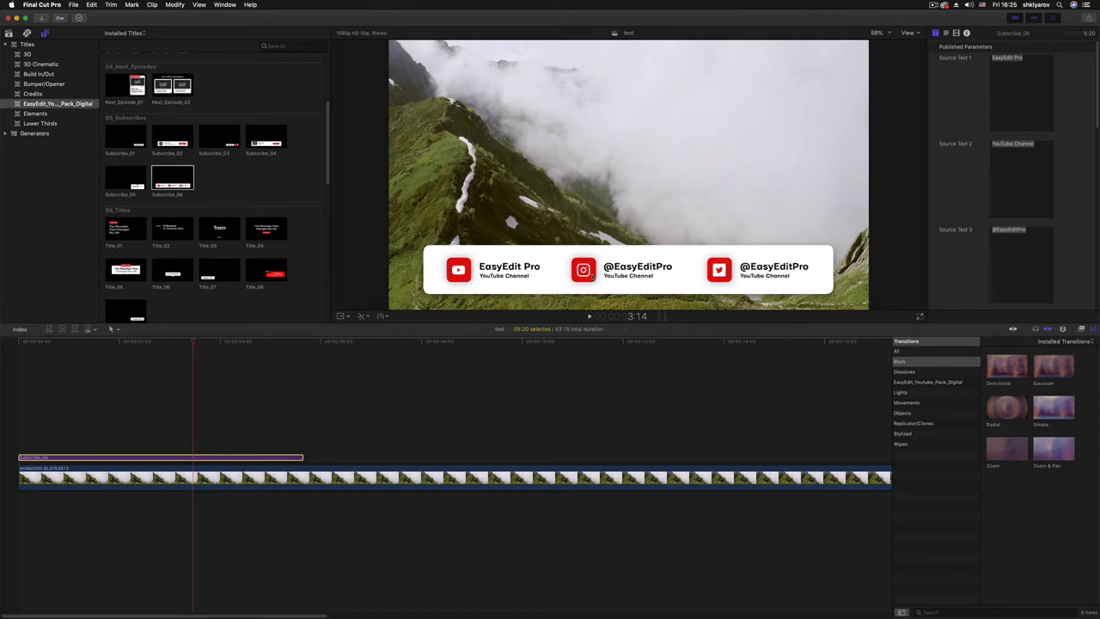
Set the subscribe bar's Icon 1 to Spotify, Icon 2 to WhatsApp and Icon 3 to Your Icon
{"action": "scroll", "coordinate": [1097, 107], "scroll_direction": "down", "scroll_amount": 10}
{"action": "left_click", "coordinate": [1045, 174]}
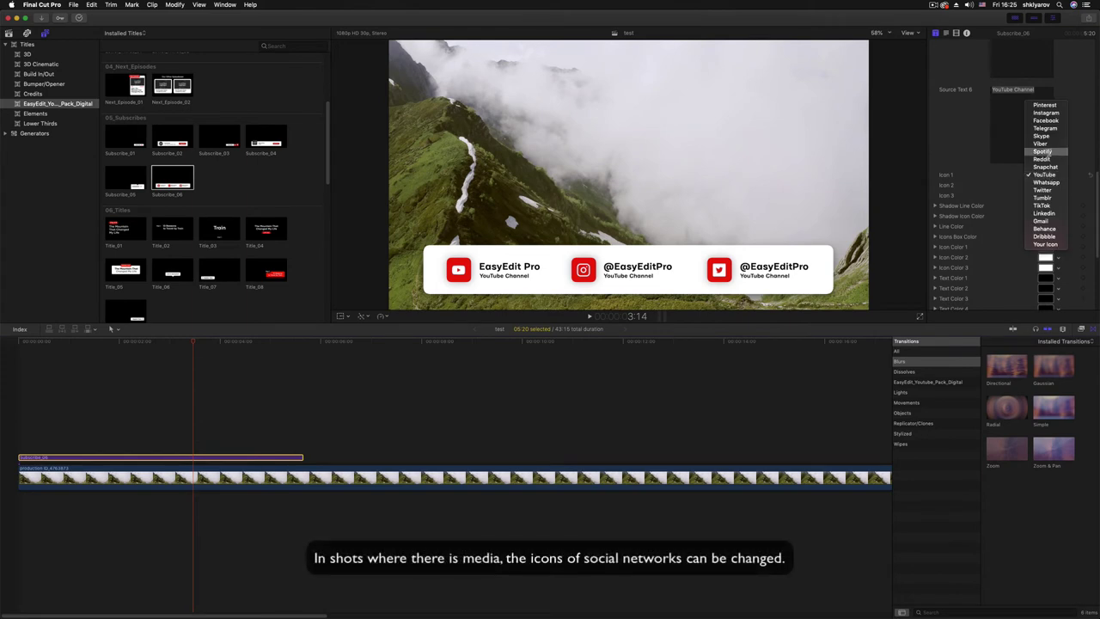
{"action": "key", "text": "Escape"}
{"action": "left_click", "coordinate": [1041, 184]}
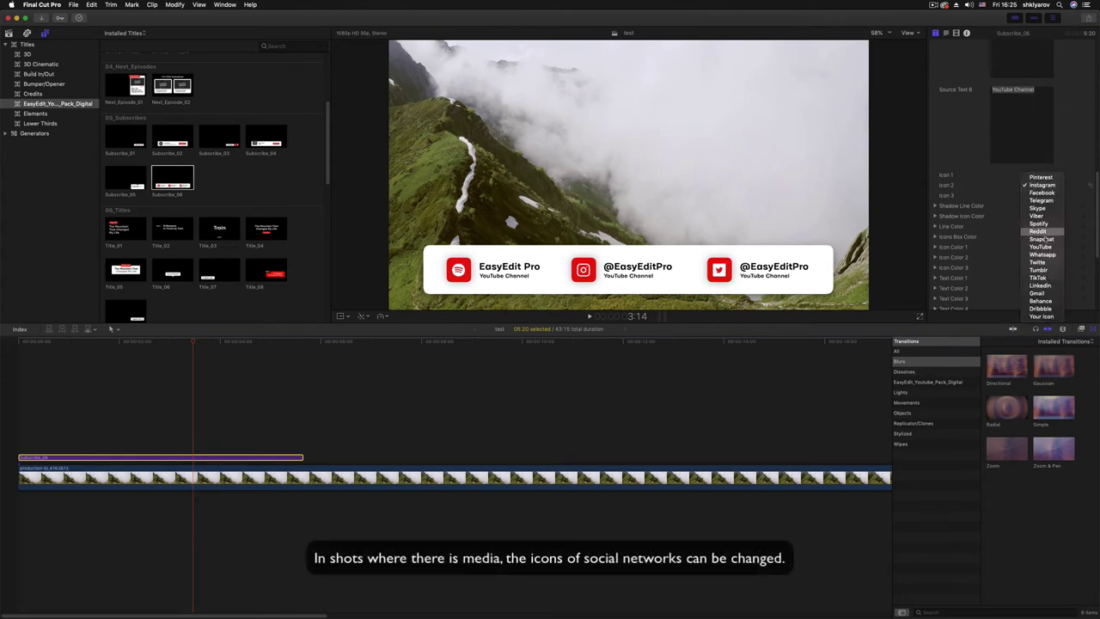
{"action": "left_click", "coordinate": [1048, 253]}
{"action": "left_click", "coordinate": [1041, 195]}
{"action": "left_click", "coordinate": [1047, 246]}
{"action": "left_click", "coordinate": [1043, 195]}
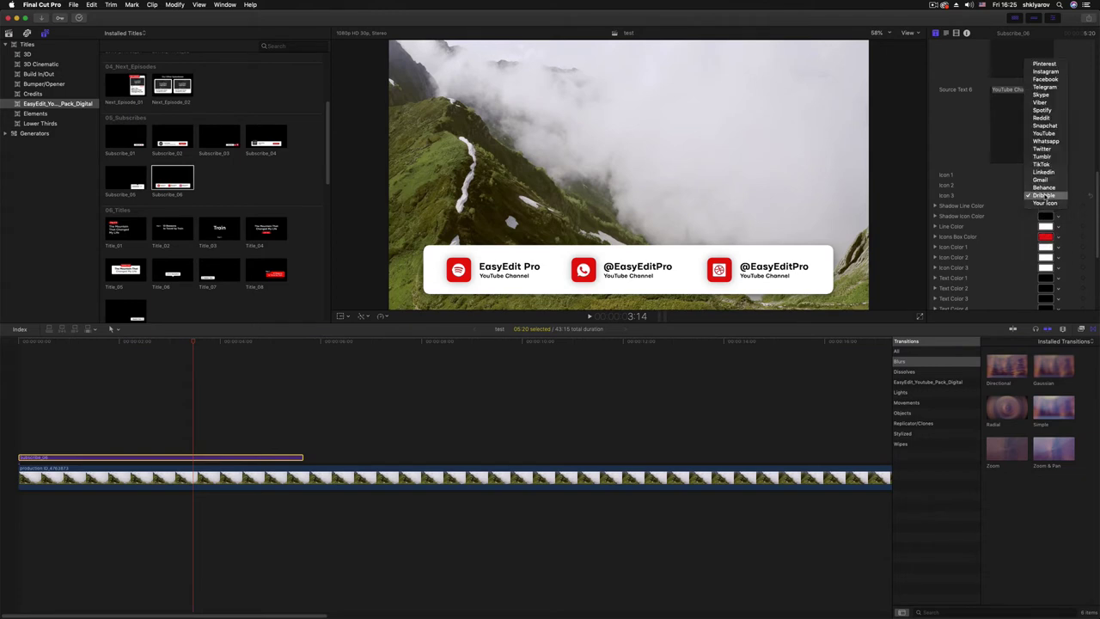
{"action": "left_click", "coordinate": [1047, 204]}
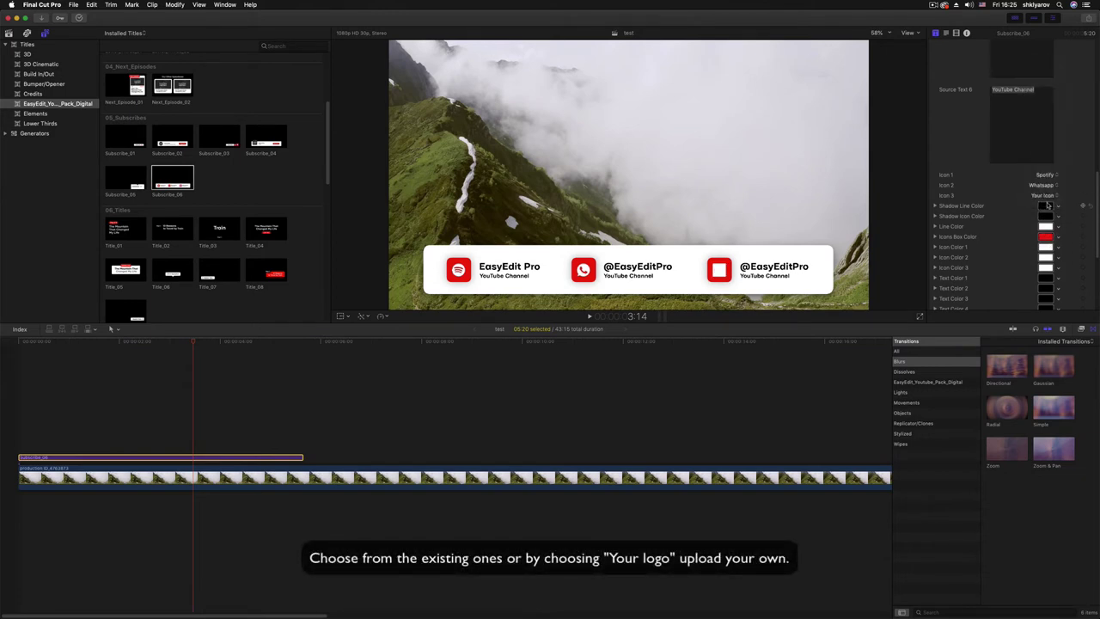
{"action": "left_click_drag", "start_coordinate": [1096, 206], "coordinate": [1092, 275]}
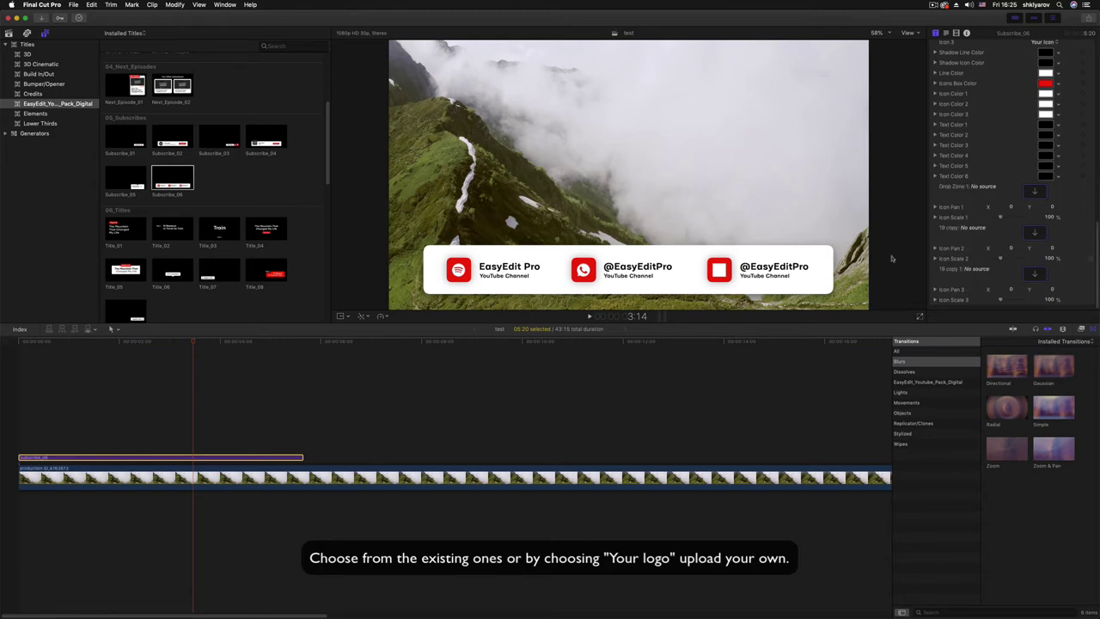
Fill the custom icon placeholder with the white logo clip
{"action": "left_click", "coordinate": [1030, 277]}
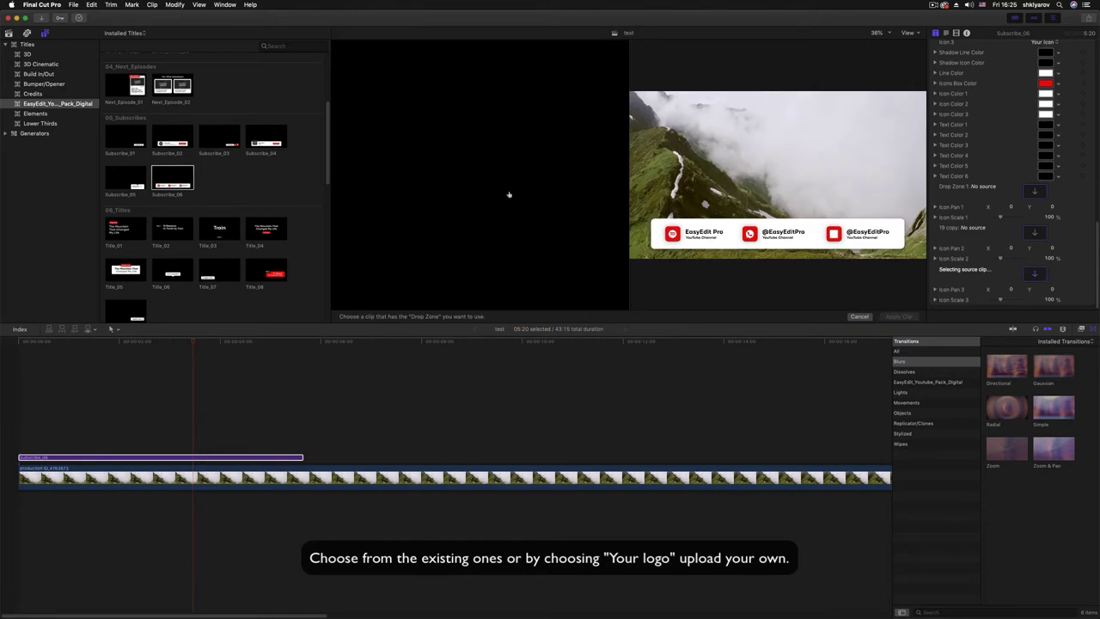
{"action": "left_click", "coordinate": [8, 33]}
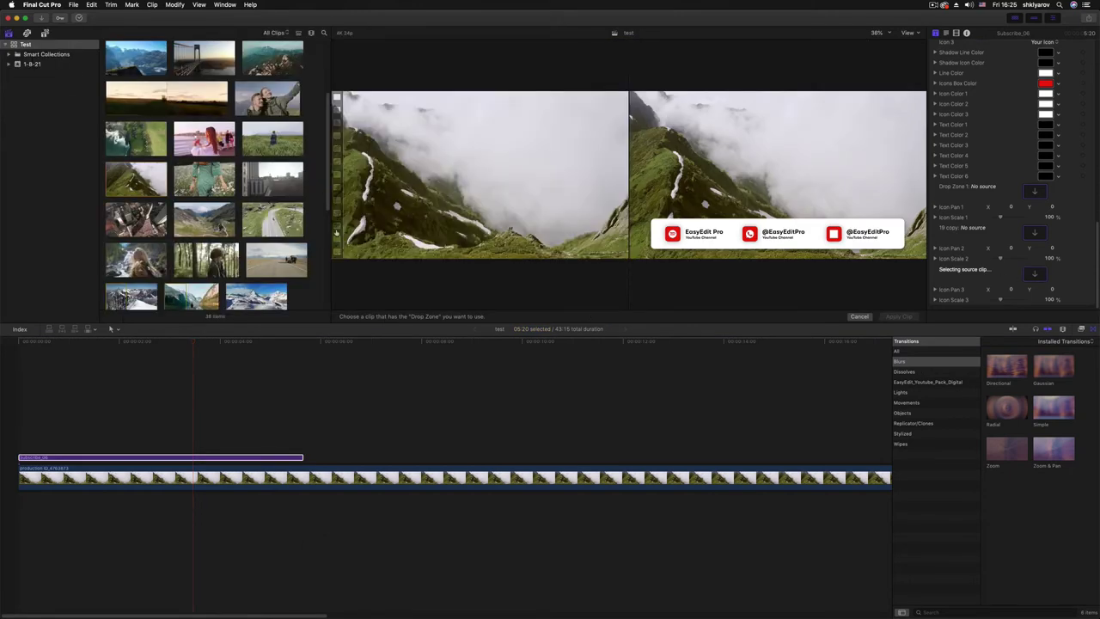
{"action": "scroll", "coordinate": [112, 226], "scroll_direction": "up", "scroll_amount": 10}
{"action": "left_click", "coordinate": [119, 133]}
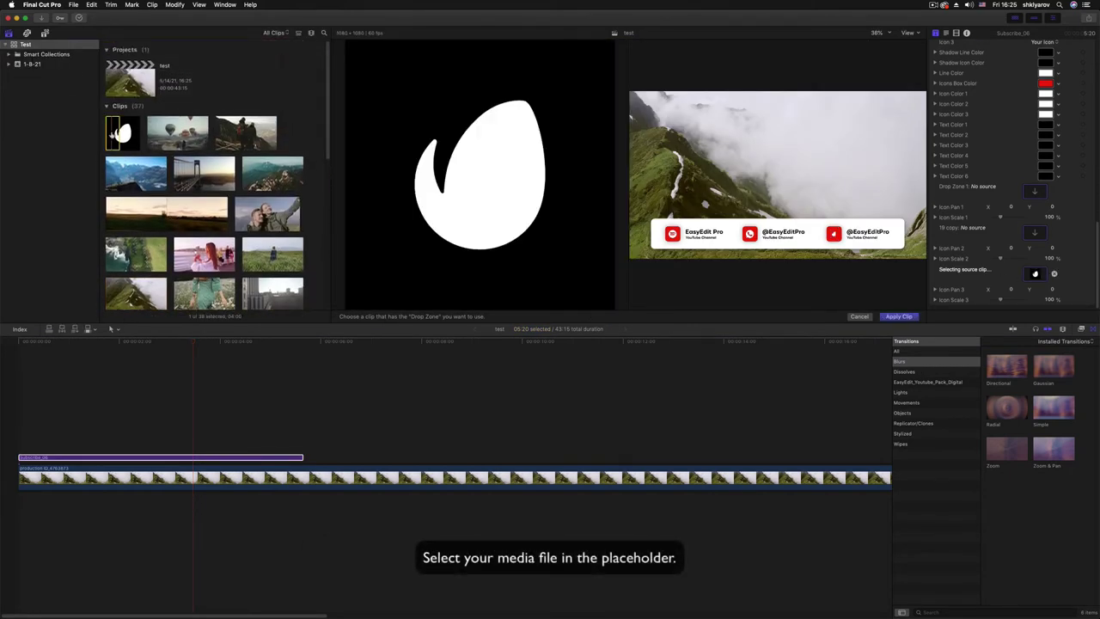
{"action": "left_click", "coordinate": [897, 316]}
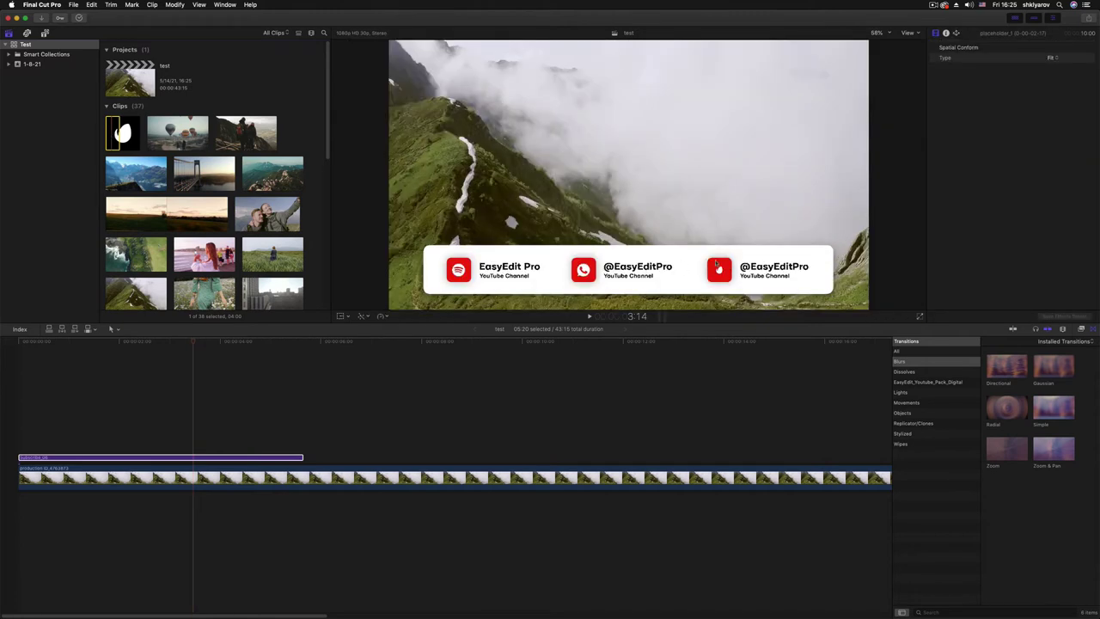
Review the subscribe title's published parameters and play its animation from the start
{"action": "left_click", "coordinate": [213, 456]}
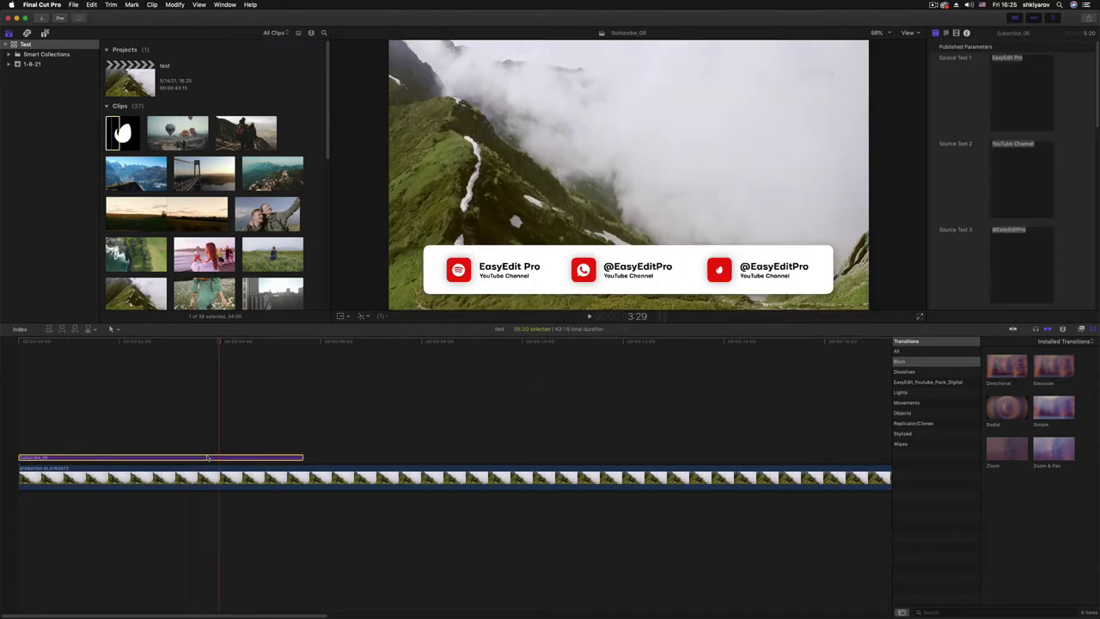
{"action": "scroll", "coordinate": [1086, 212], "scroll_direction": "down", "scroll_amount": 10}
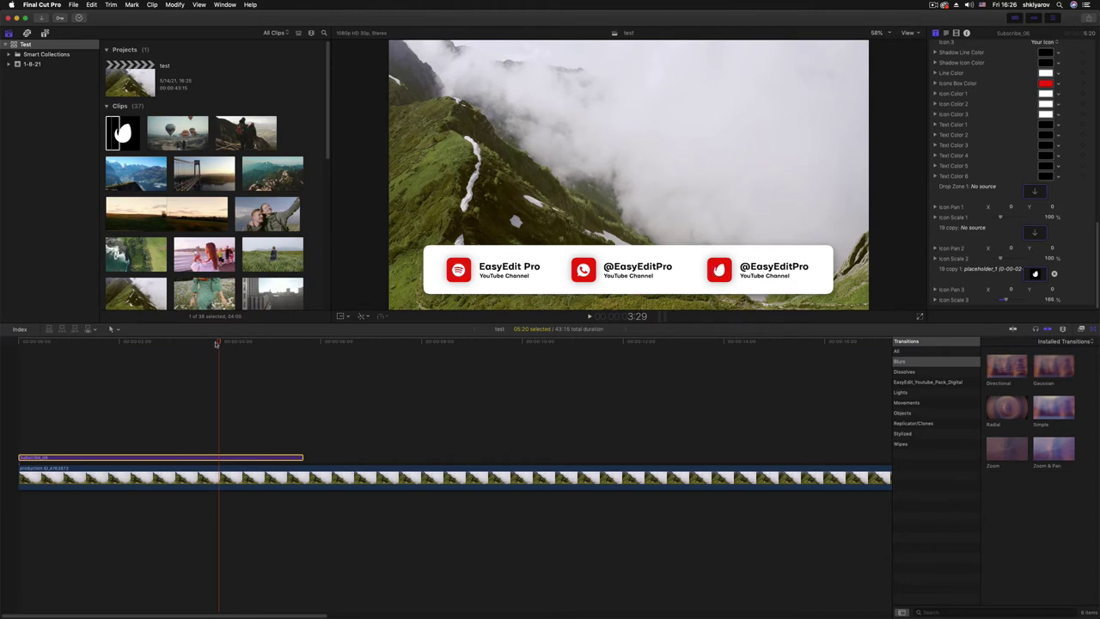
{"action": "left_click_drag", "start_coordinate": [217, 344], "coordinate": [46, 349]}
{"action": "left_click", "coordinate": [17, 345]}
{"action": "key", "text": "space"}
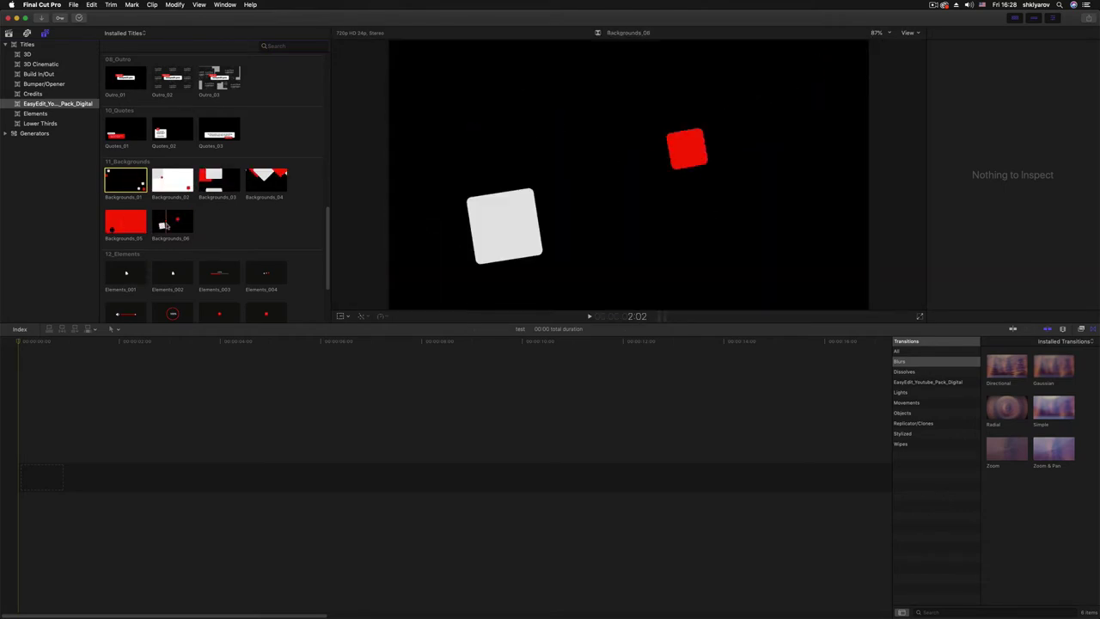
{"action": "double_click", "coordinate": [140, 185]}
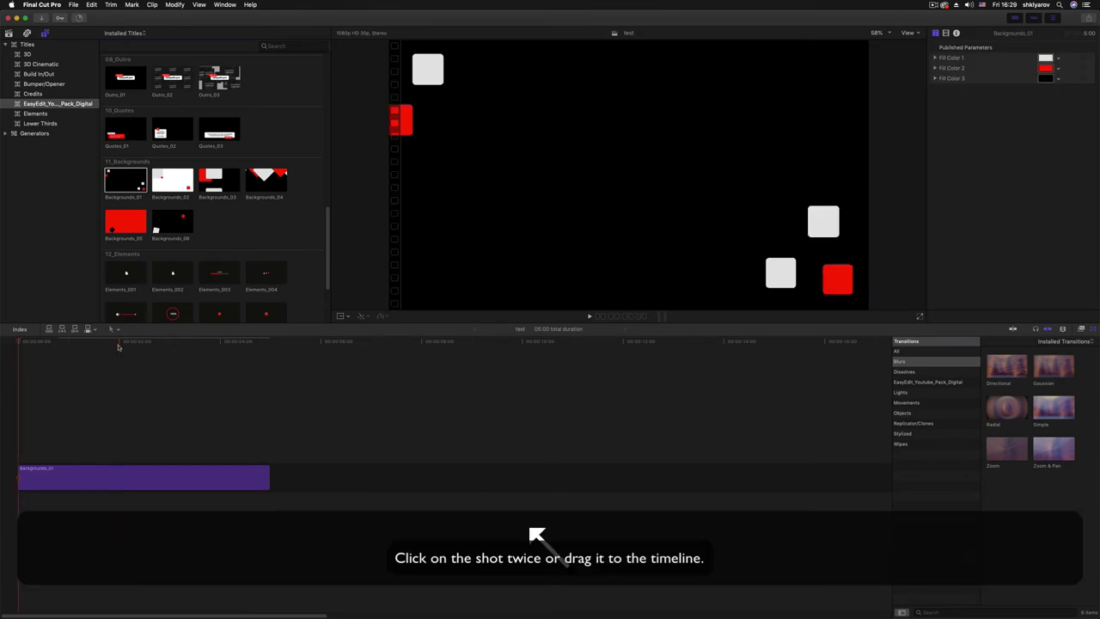
{"action": "key", "text": "space"}
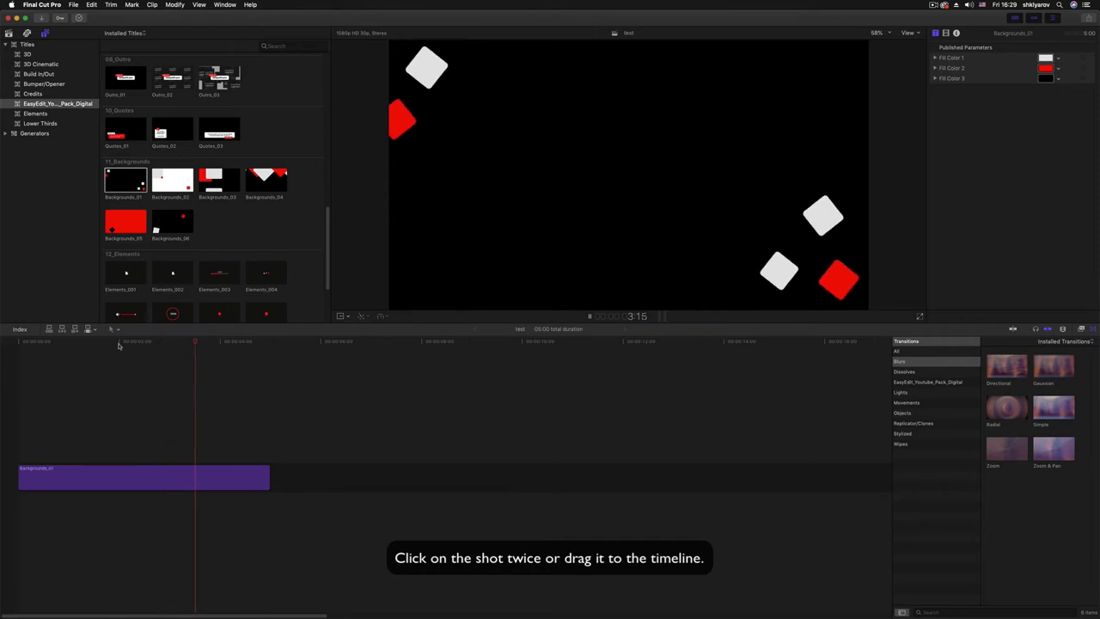
{"action": "key", "text": "space"}
{"action": "left_click", "coordinate": [1045, 58]}
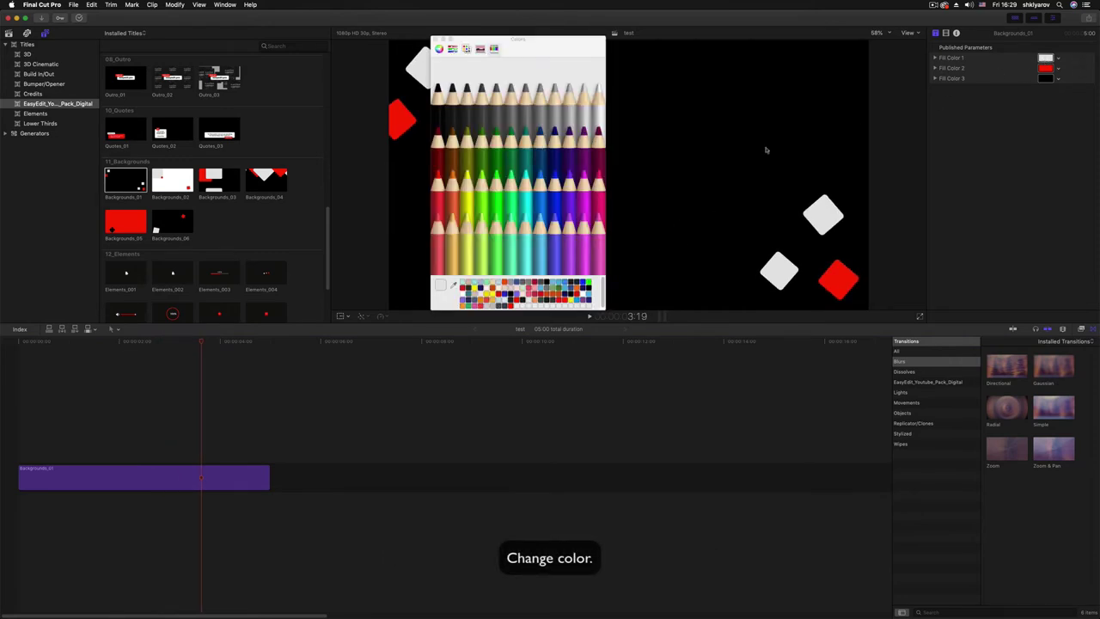
{"action": "left_click", "coordinate": [567, 182]}
{"action": "left_click", "coordinate": [513, 136]}
{"action": "left_click", "coordinate": [544, 214]}
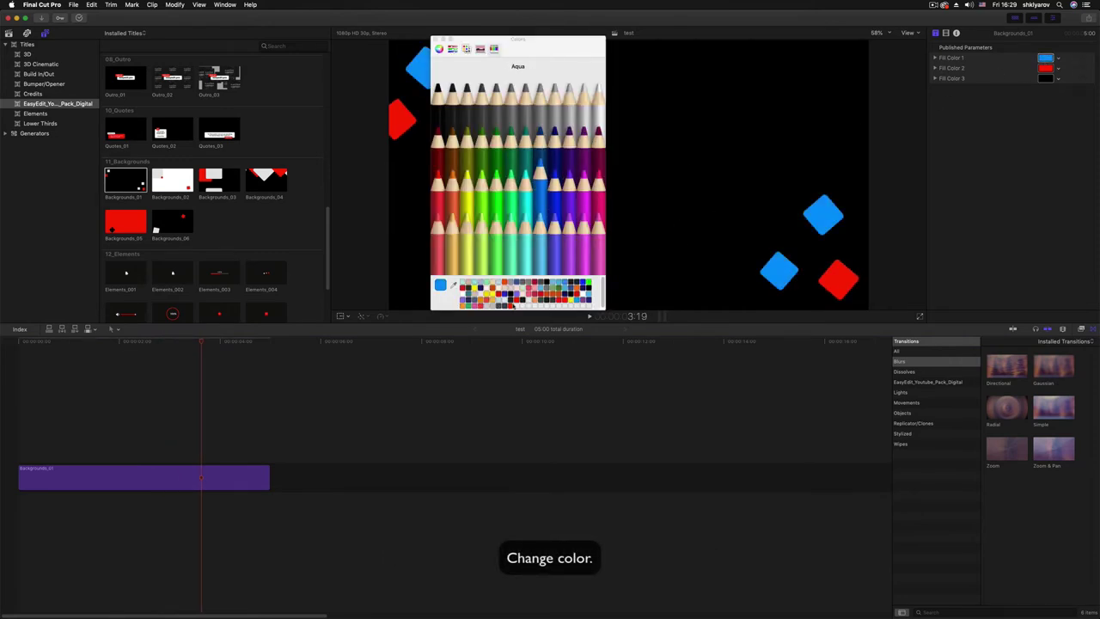
{"action": "left_click", "coordinate": [440, 176]}
{"action": "left_click", "coordinate": [495, 216]}
{"action": "left_click", "coordinate": [567, 174]}
{"action": "left_click", "coordinate": [540, 129]}
{"action": "left_click", "coordinate": [571, 111]}
{"action": "left_click", "coordinate": [598, 117]}
{"action": "left_click", "coordinate": [1046, 68]}
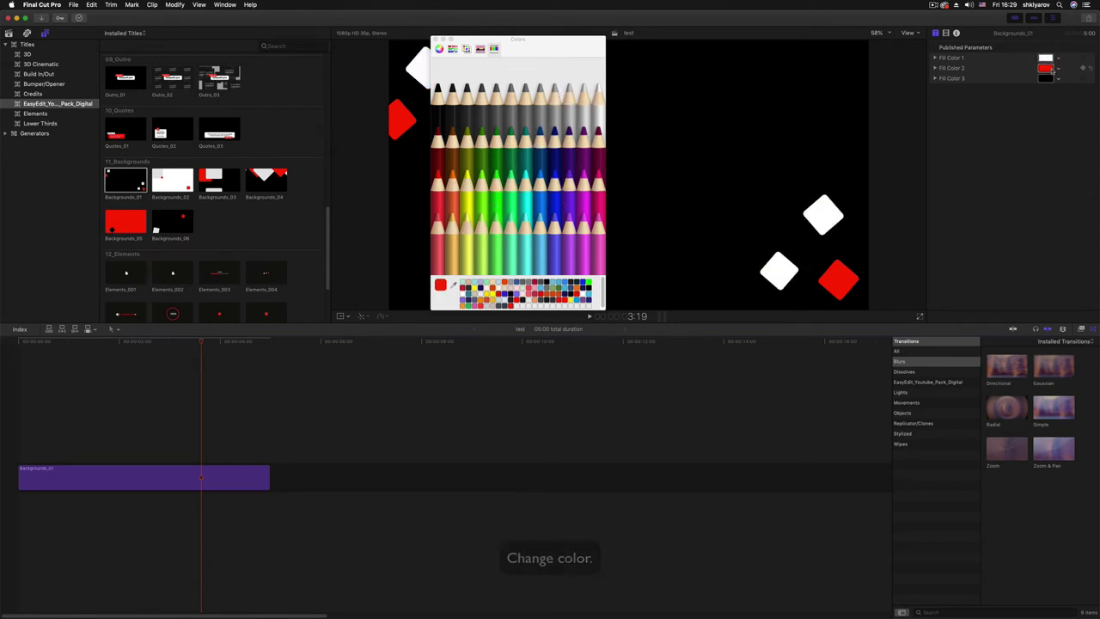
{"action": "left_click", "coordinate": [481, 176]}
{"action": "left_click", "coordinate": [452, 180]}
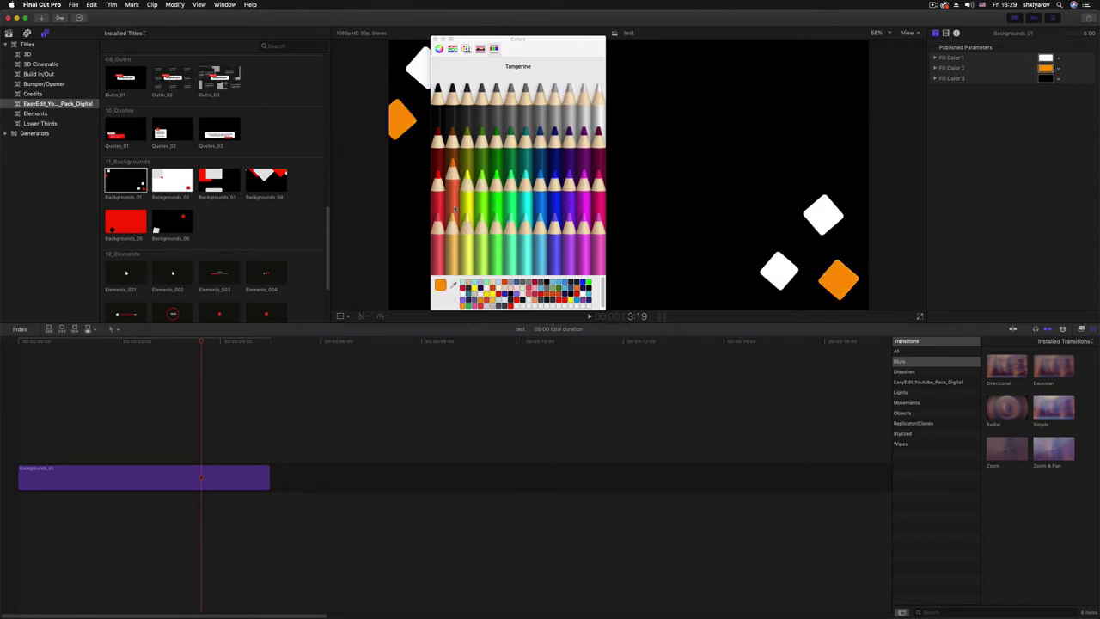
{"action": "left_click", "coordinate": [466, 211]}
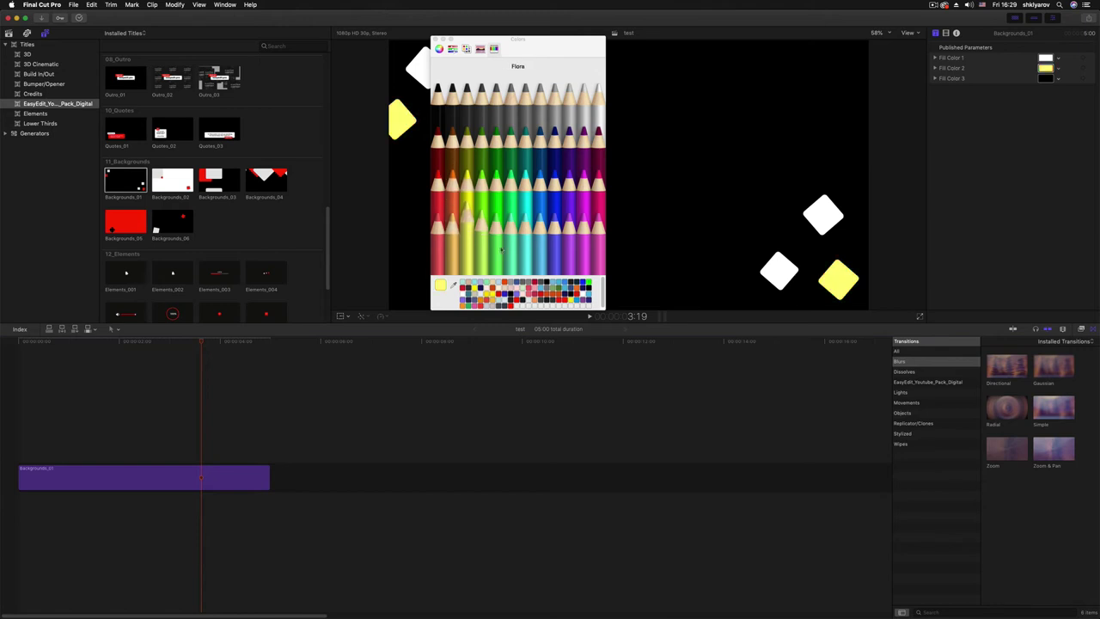
{"action": "left_click", "coordinate": [1046, 78]}
{"action": "left_click", "coordinate": [567, 112]}
{"action": "left_click", "coordinate": [579, 99]}
{"action": "left_click", "coordinate": [551, 114]}
{"action": "left_click", "coordinate": [526, 116]}
{"action": "left_click", "coordinate": [435, 39]}
{"action": "key", "text": "Home"}
{"action": "key", "text": "space"}
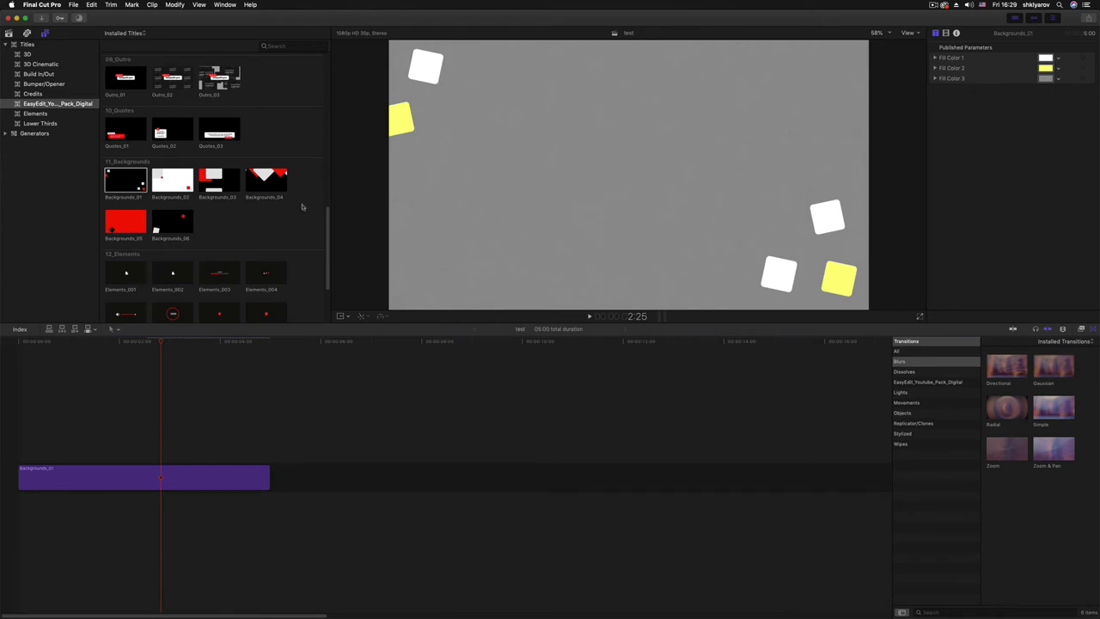
{"action": "key", "text": "BackSpace"}
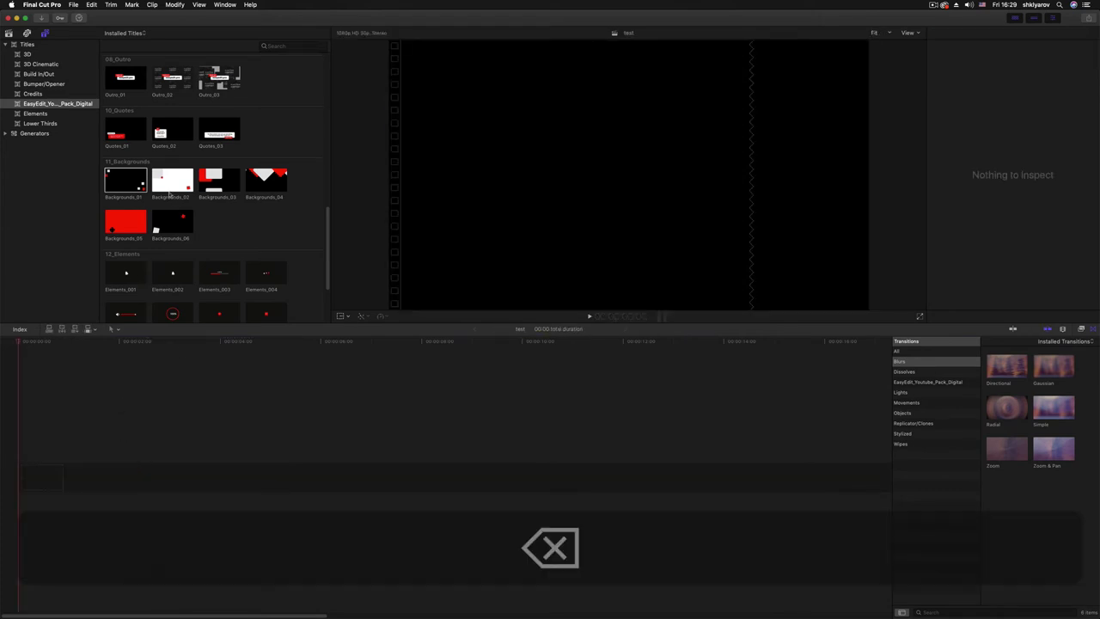
Place Backgrounds_03 at the start of the timeline and scrub through its animation
{"action": "left_click", "coordinate": [219, 180]}
{"action": "left_click_drag", "start_coordinate": [219, 181], "coordinate": [154, 350]}
{"action": "left_click_drag", "start_coordinate": [102, 435], "coordinate": [84, 456]}
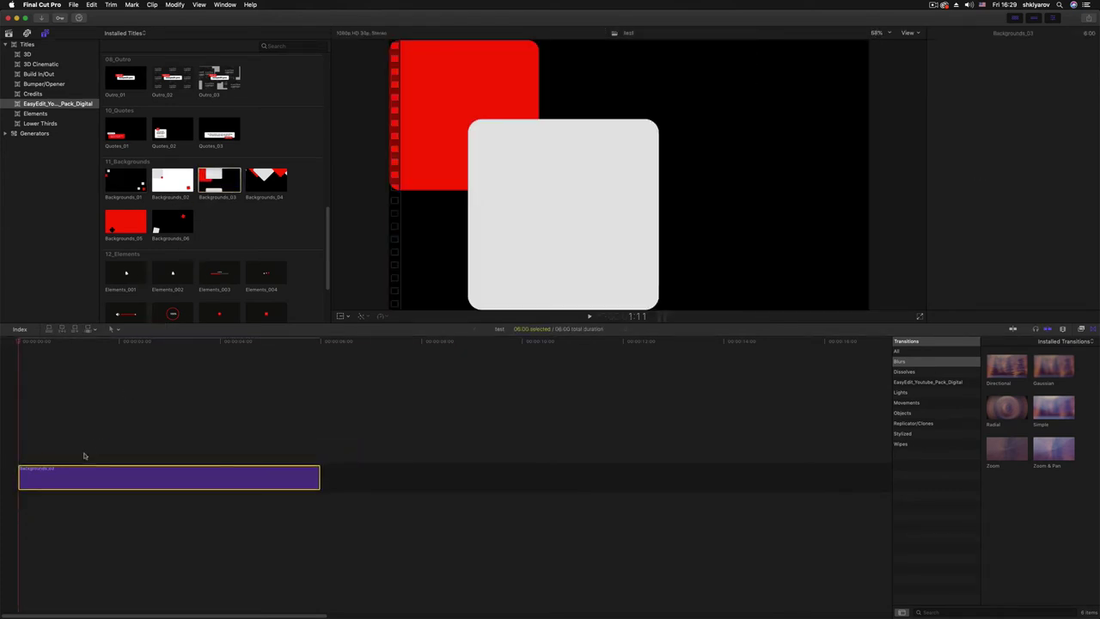
{"action": "mouse_move", "coordinate": [75, 344]}
{"action": "left_mouse_down"}
{"action": "mouse_move", "coordinate": [60, 344]}
{"action": "mouse_move", "coordinate": [93, 344]}
{"action": "left_mouse_up"}
Try the background shapes on the Right, then set Position back to Left
{"action": "left_click", "coordinate": [1048, 57]}
{"action": "left_click", "coordinate": [1049, 65]}
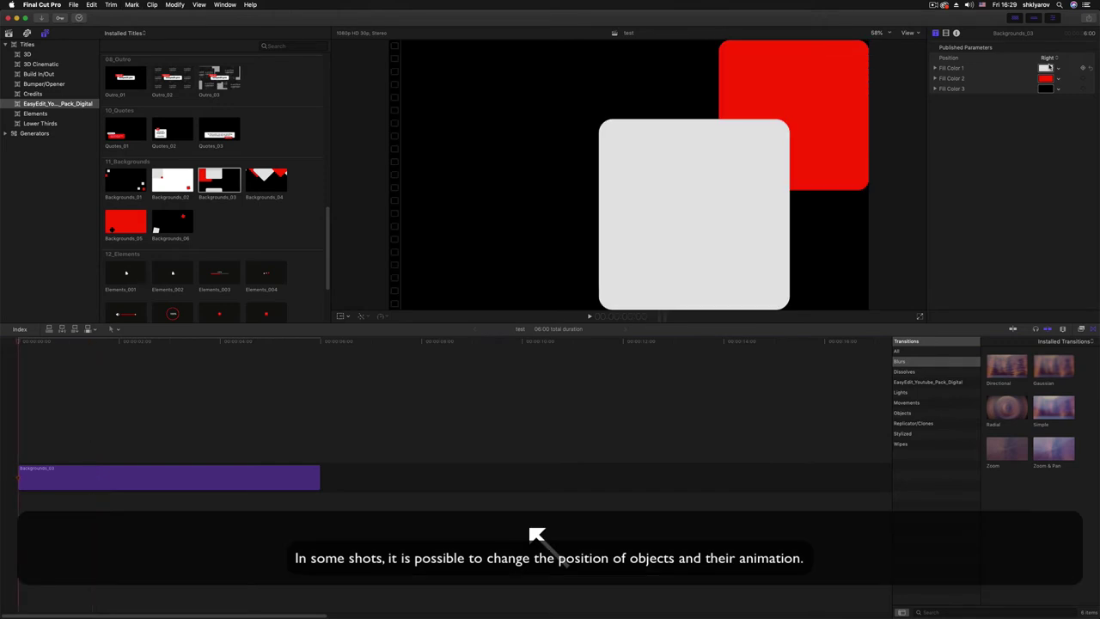
{"action": "key", "text": "space"}
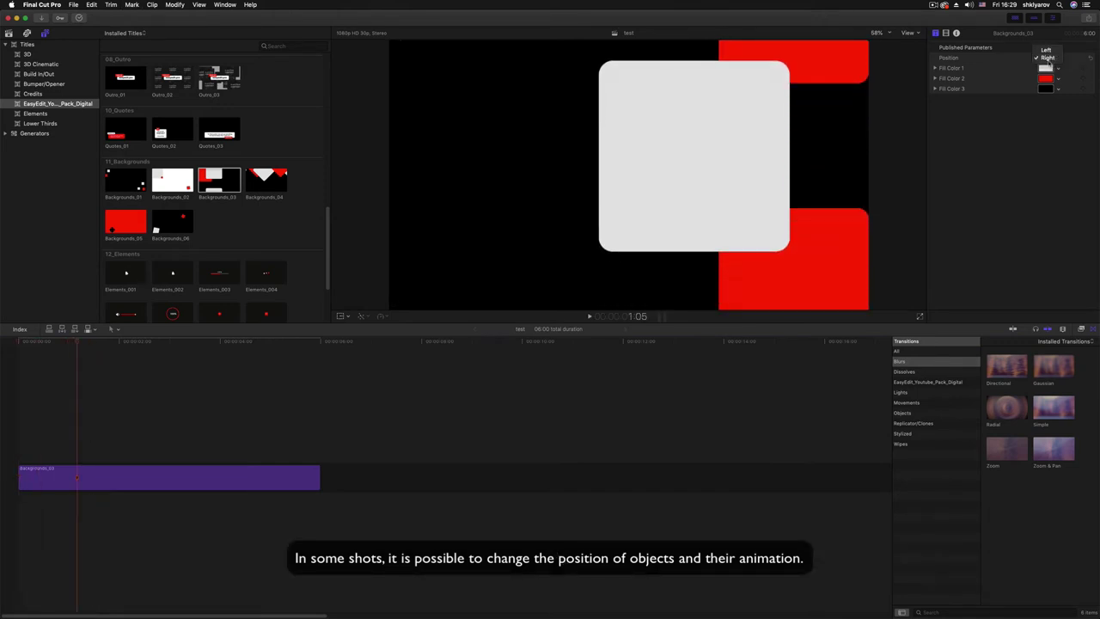
{"action": "left_click", "coordinate": [1046, 50]}
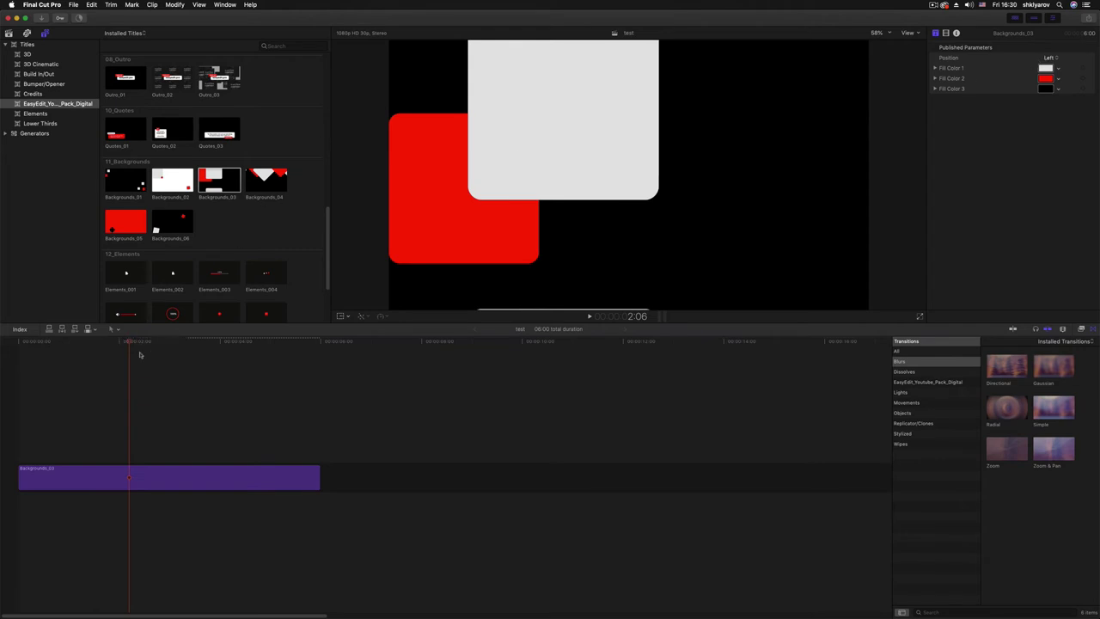
{"action": "left_click", "coordinate": [17, 353]}
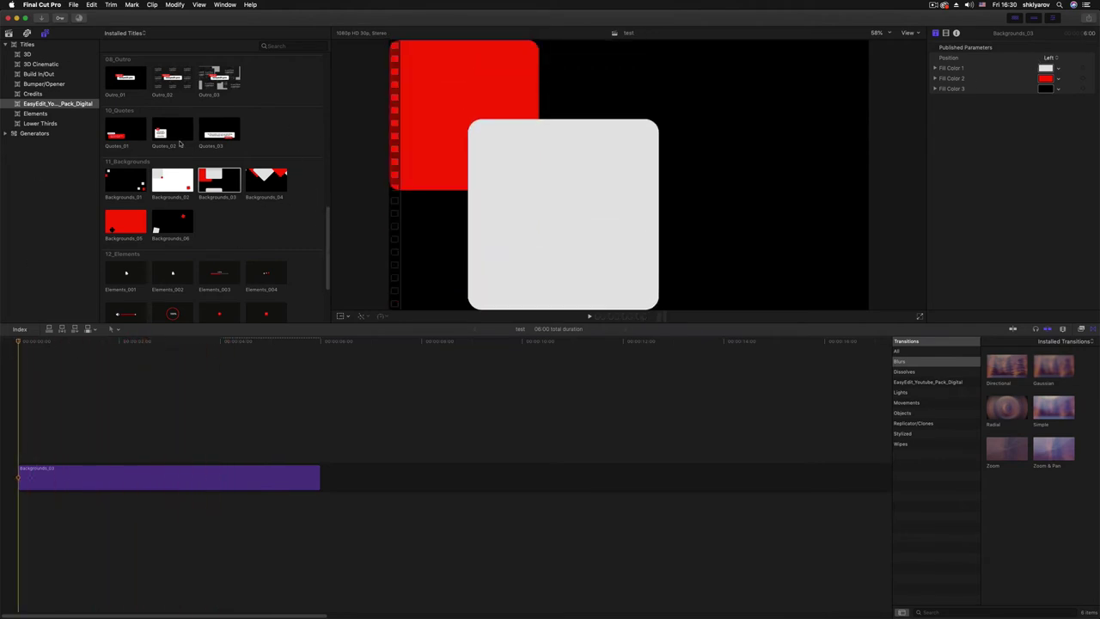
{"action": "left_click", "coordinate": [171, 137]}
Layer Quotes_02 above Backgrounds_03 and play the quote over the background
{"action": "left_click_drag", "start_coordinate": [159, 133], "coordinate": [23, 438]}
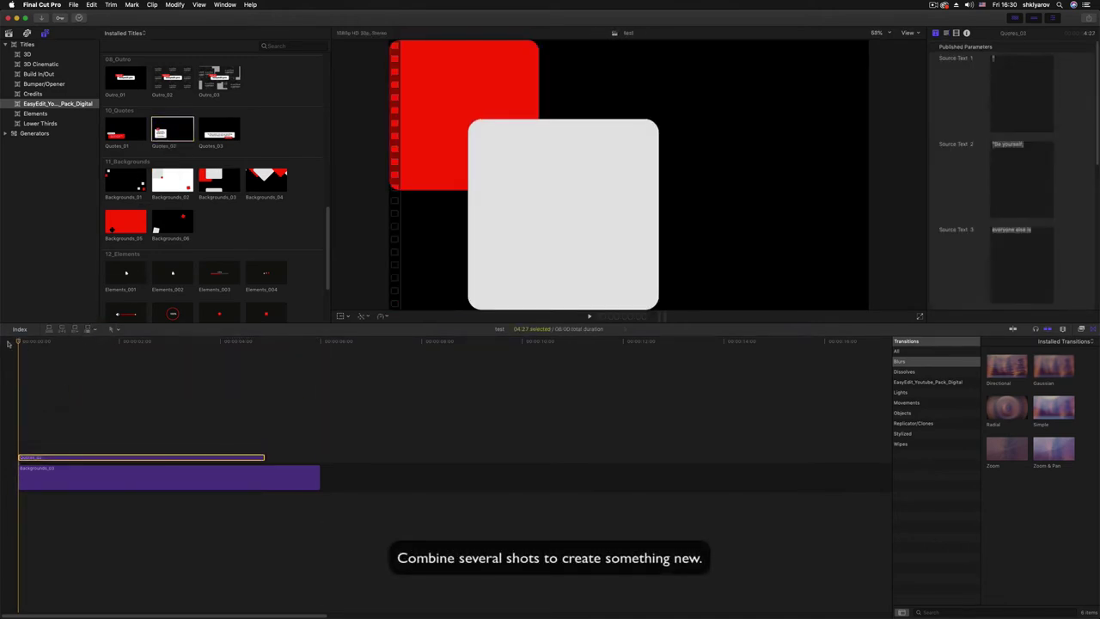
{"action": "key", "text": "space"}
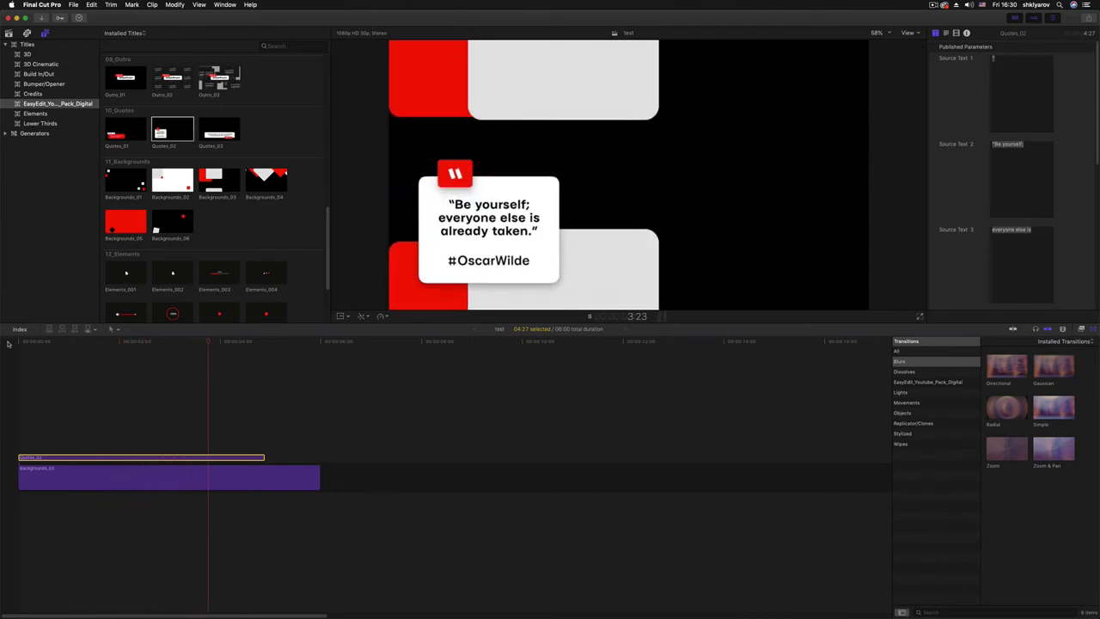
{"action": "key", "text": "space"}
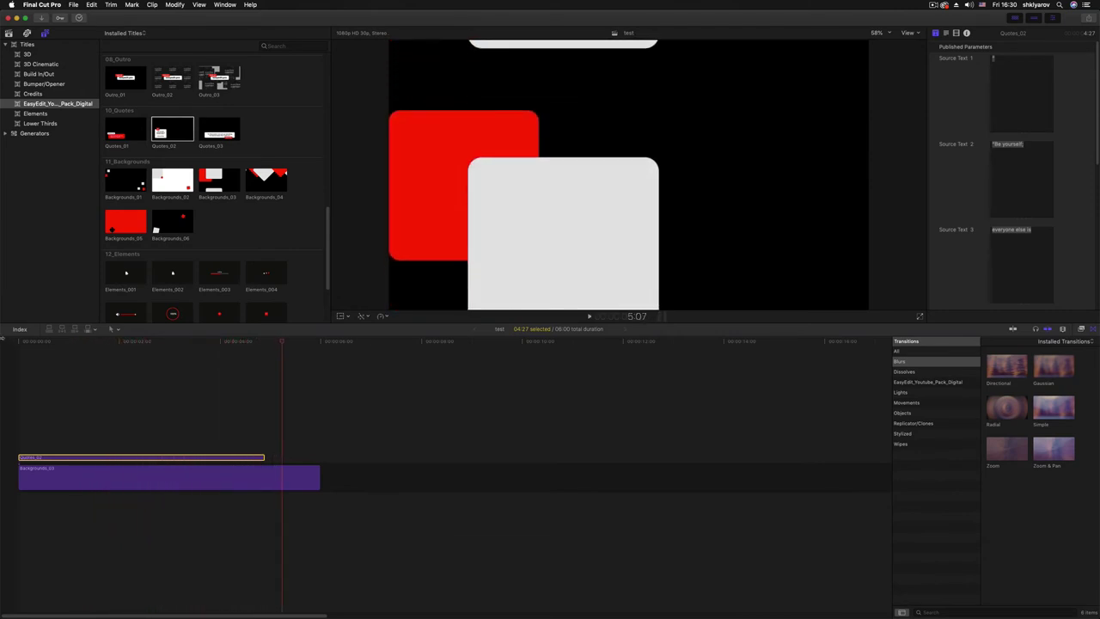
Delete both the quote and background clips from the timeline
{"action": "left_click_drag", "start_coordinate": [187, 416], "coordinate": [113, 491]}
{"action": "key", "text": "BackSpace"}
{"action": "left_click", "coordinate": [204, 184]}
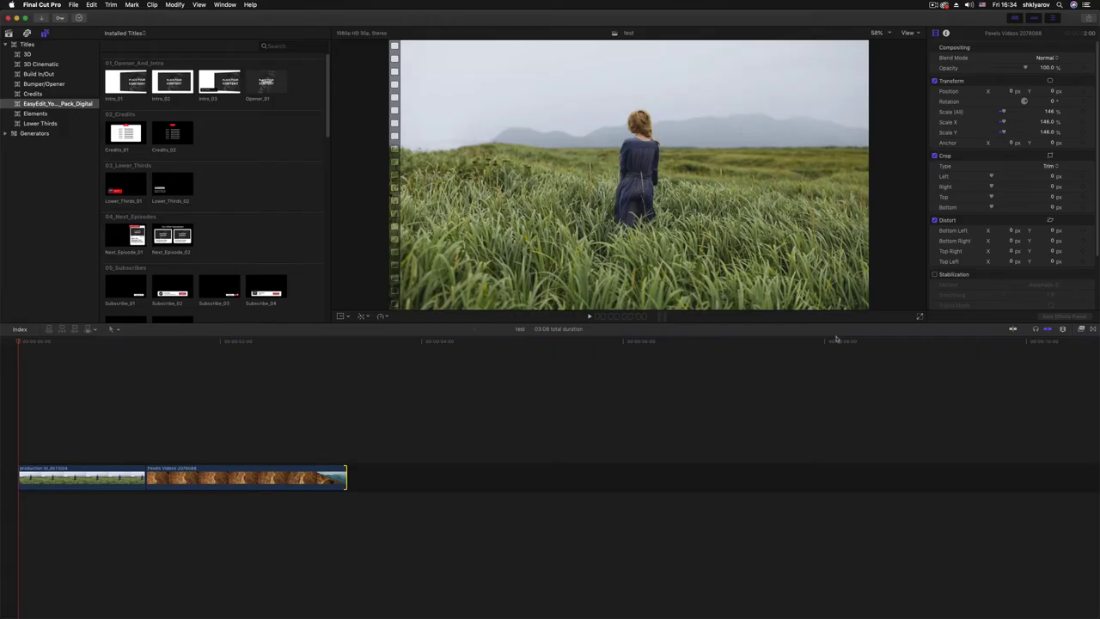
Preview Transition_01 from EasyEdit_Youtube_Pack_Digital and move the playhead to the cut between clips
{"action": "left_click", "coordinate": [1094, 329]}
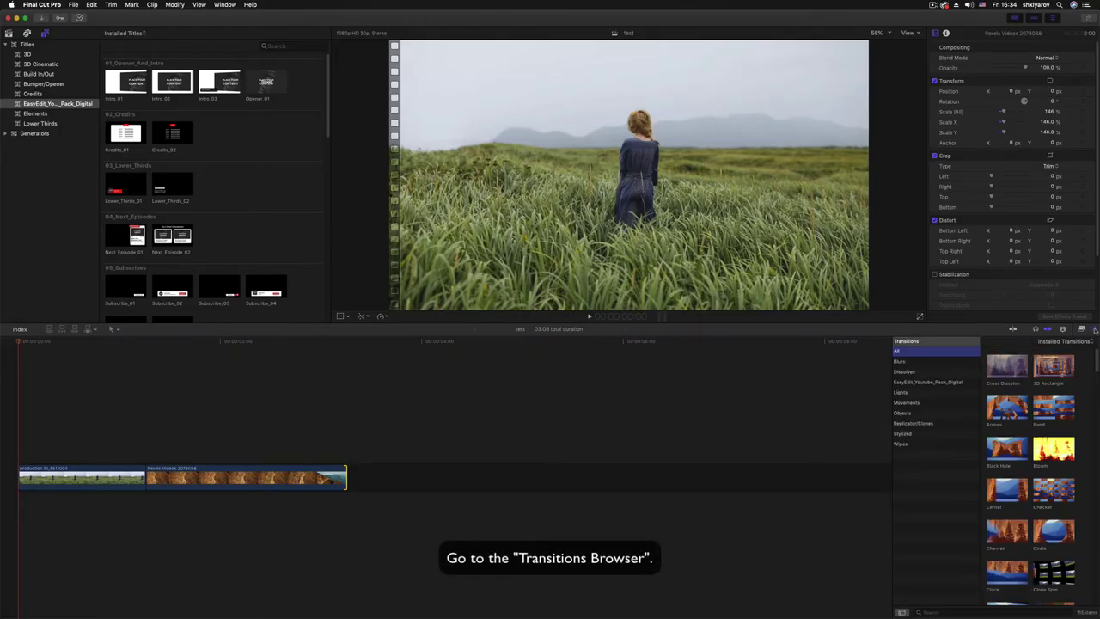
{"action": "left_click", "coordinate": [937, 384]}
{"action": "left_click", "coordinate": [1007, 378]}
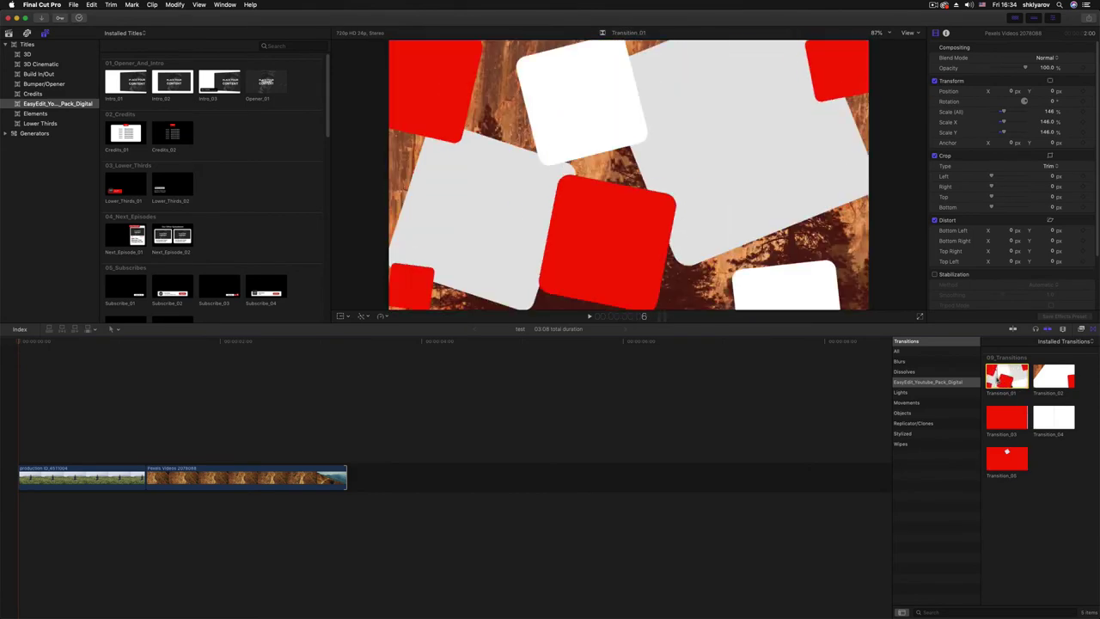
{"action": "left_click", "coordinate": [140, 473]}
{"action": "left_click", "coordinate": [148, 342]}
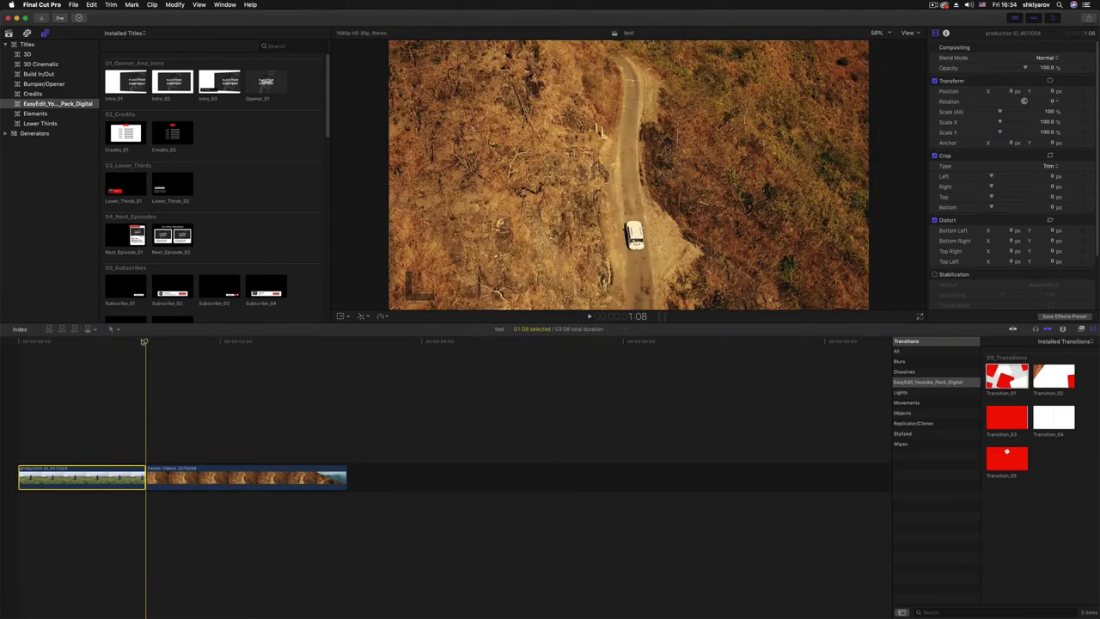
Add Transition_01 at the edit point between the two clips and play it
{"action": "left_click_drag", "start_coordinate": [1007, 378], "coordinate": [126, 473]}
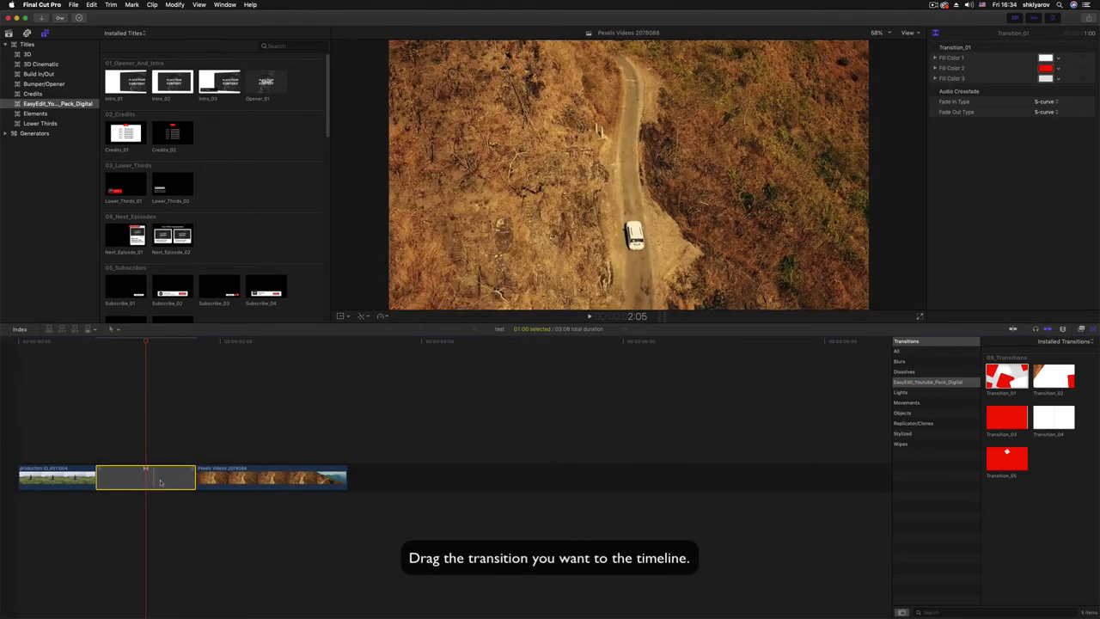
{"action": "key", "text": "BackSpace"}
{"action": "left_click", "coordinate": [149, 478]}
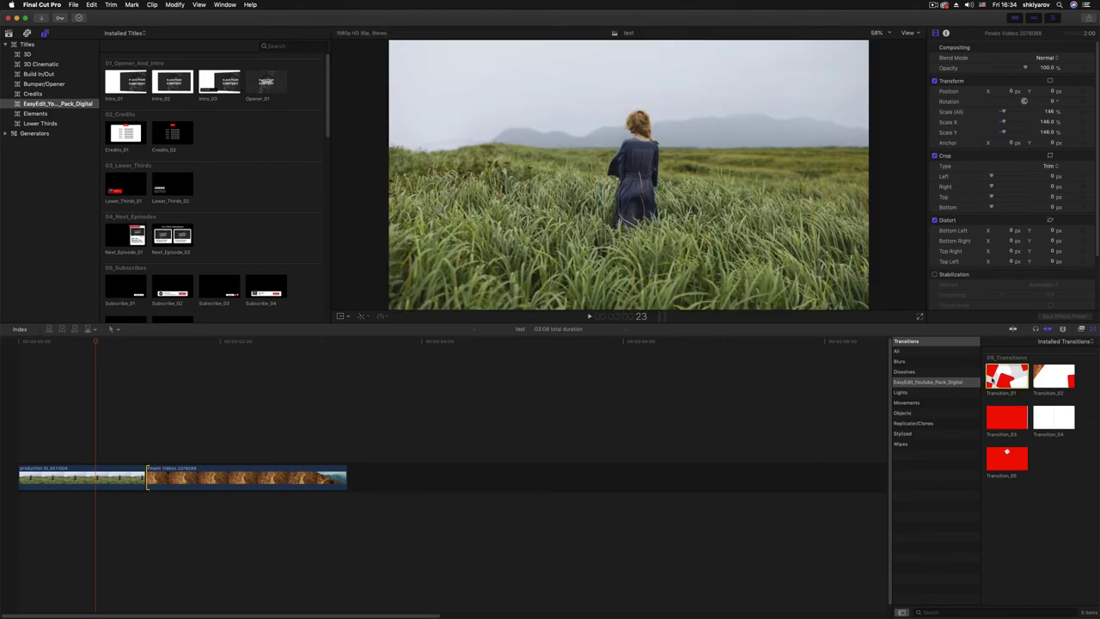
{"action": "double_click", "coordinate": [1006, 375]}
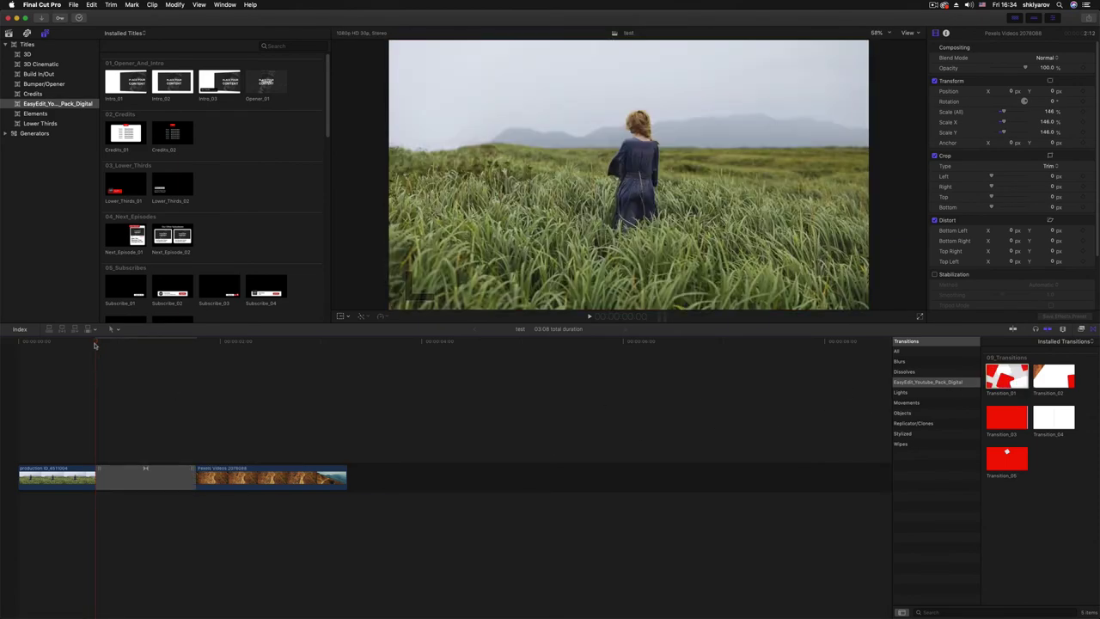
{"action": "key", "text": "space"}
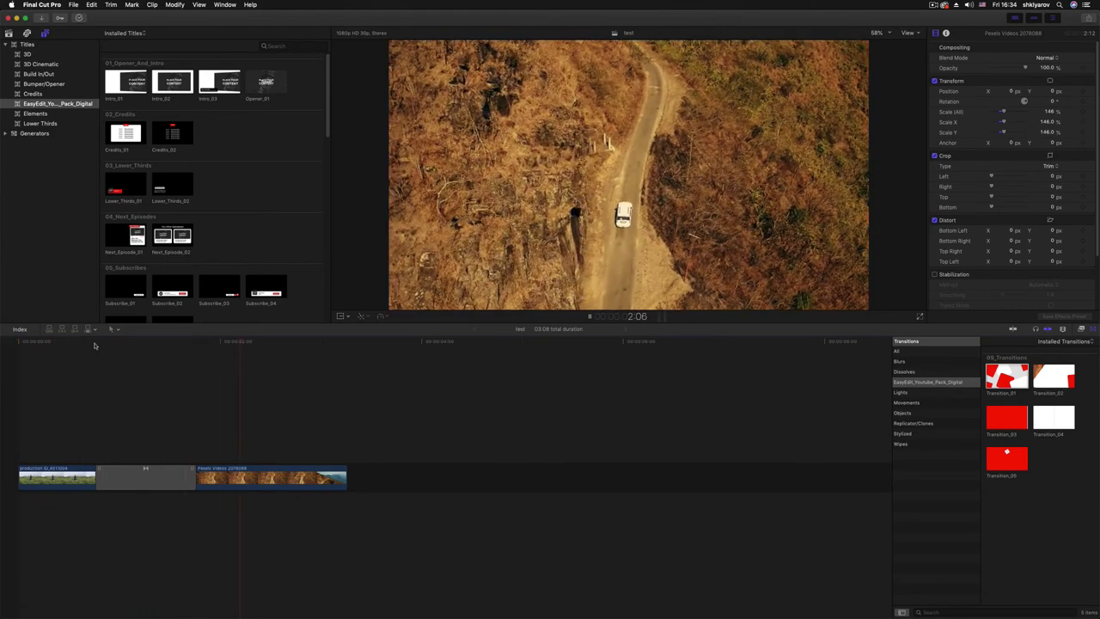
{"action": "key", "text": "space"}
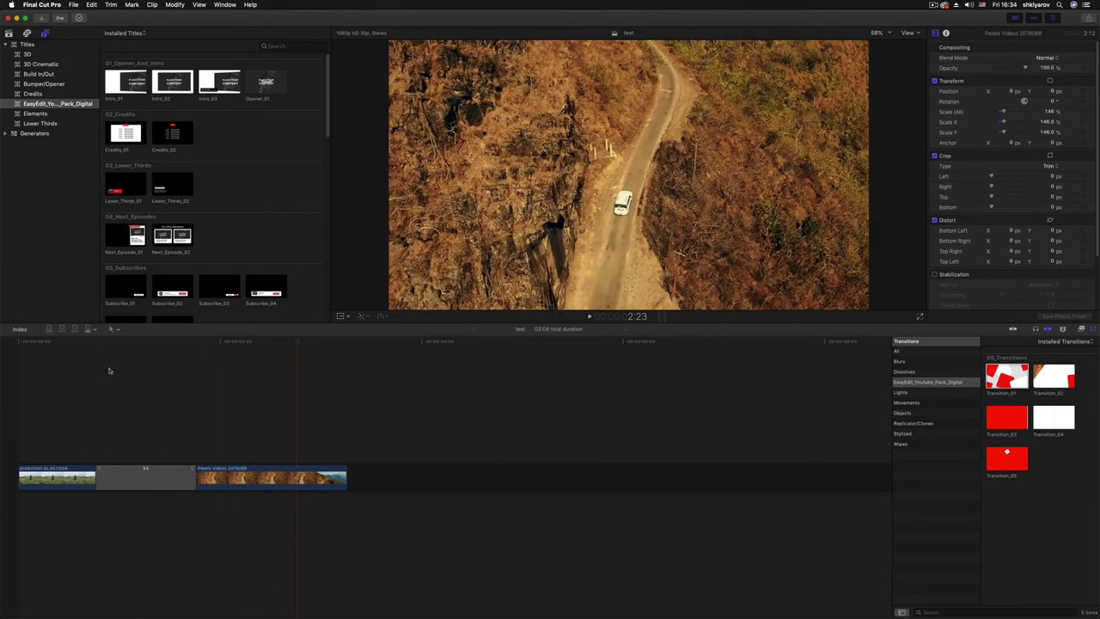
Widen the transition to 01:18 and replay it from the timeline start
{"action": "left_click_drag", "start_coordinate": [192, 480], "coordinate": [225, 480]}
{"action": "key", "text": "Home"}
{"action": "key", "text": "space"}
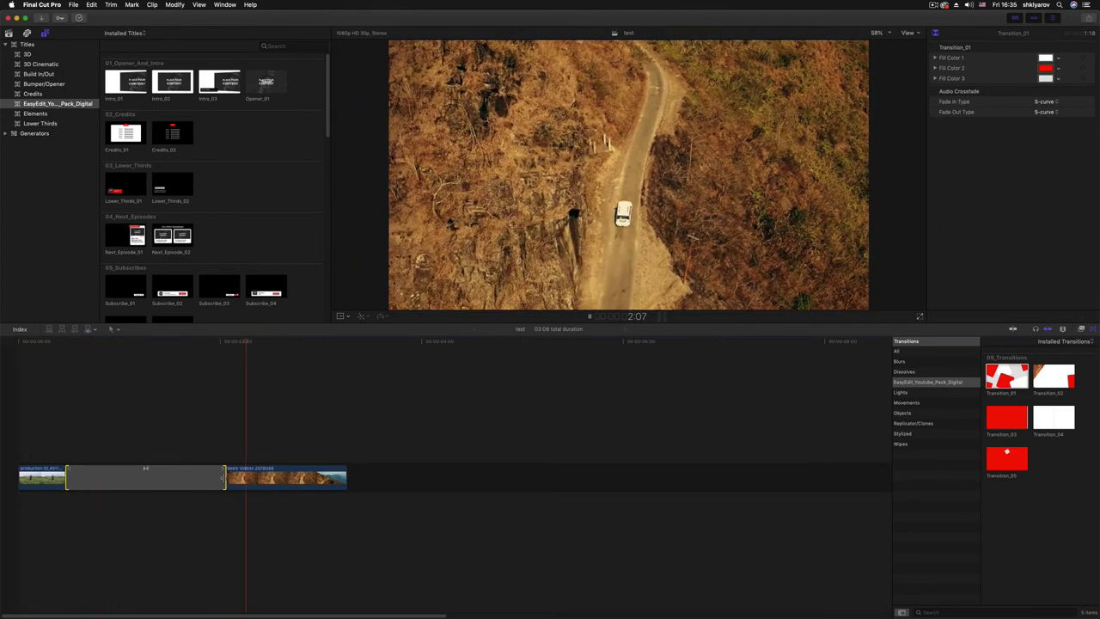
{"action": "key", "text": "space"}
{"action": "left_click_drag", "start_coordinate": [275, 344], "coordinate": [150, 350]}
Recolour Transition_01's fills to Turquoise, Lemon yellow and Orchid, then play it back
{"action": "left_click", "coordinate": [150, 483]}
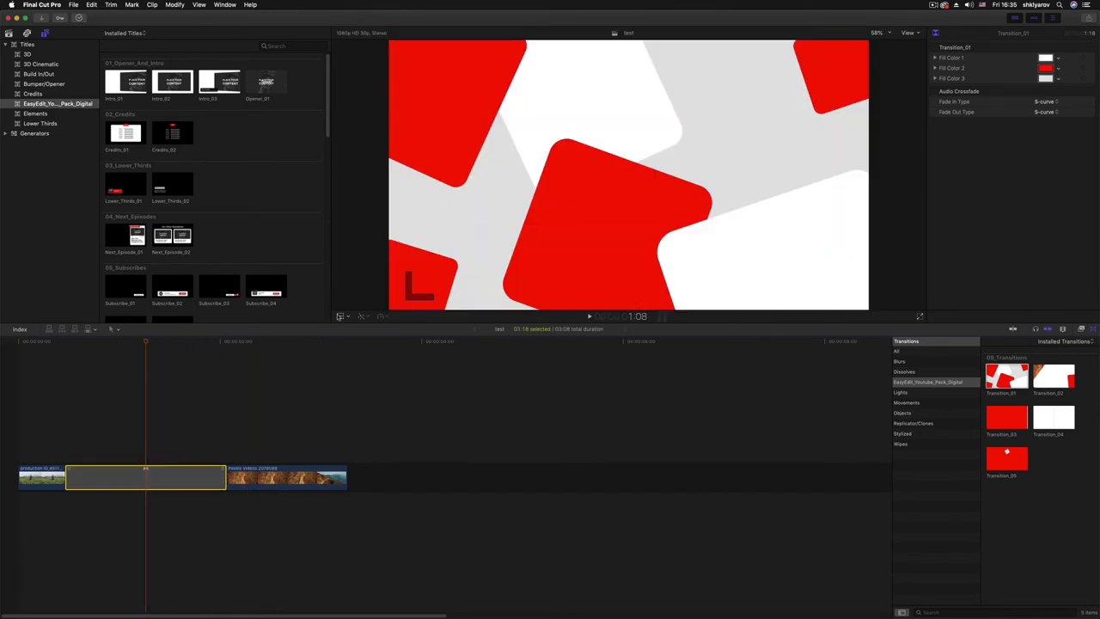
{"action": "left_click", "coordinate": [1044, 58]}
{"action": "left_click", "coordinate": [438, 103]}
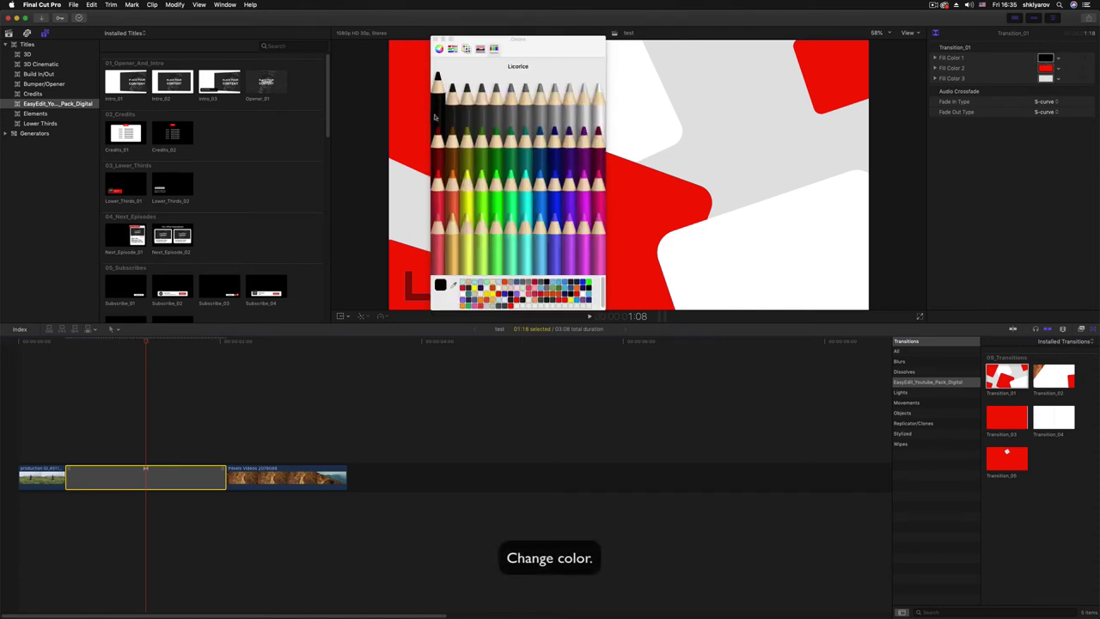
{"action": "left_click", "coordinate": [1049, 68]}
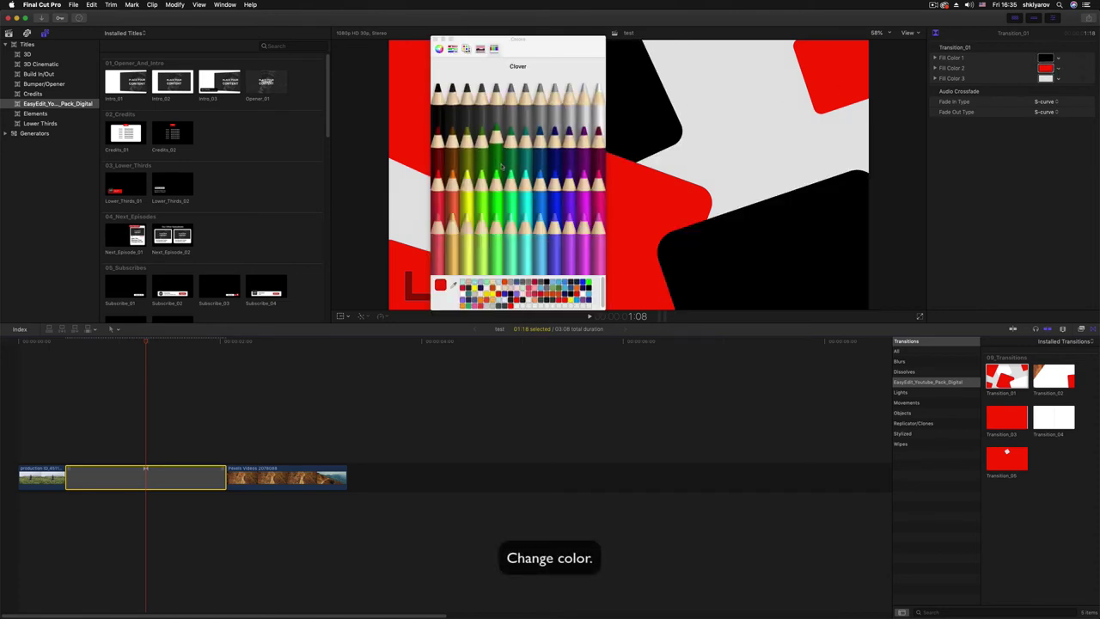
{"action": "left_click", "coordinate": [464, 206]}
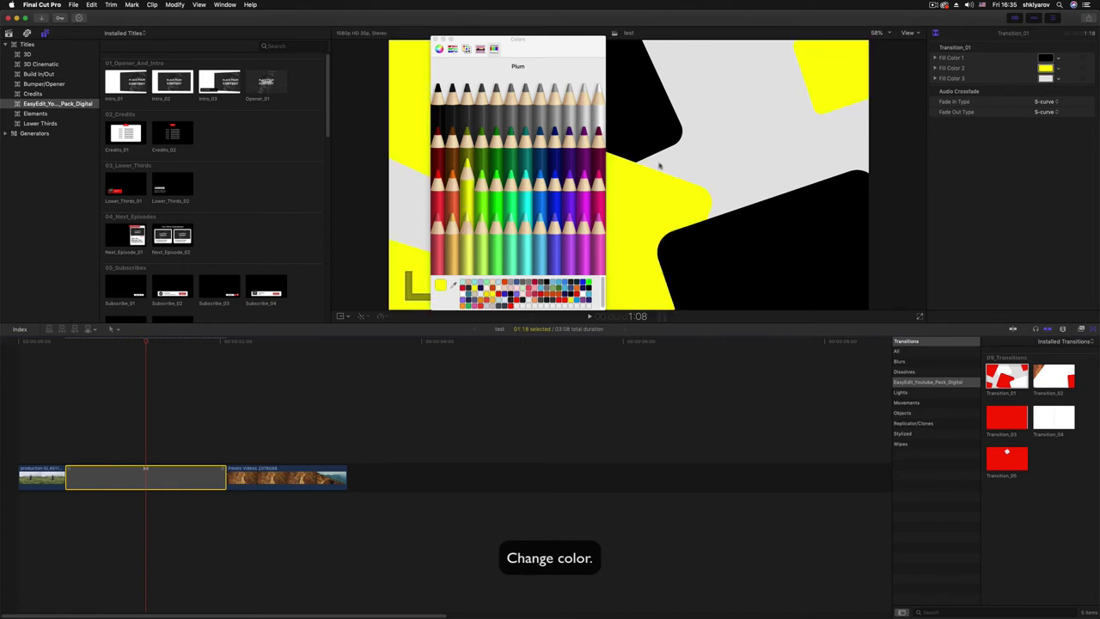
{"action": "left_click", "coordinate": [1056, 78]}
{"action": "left_click", "coordinate": [554, 222]}
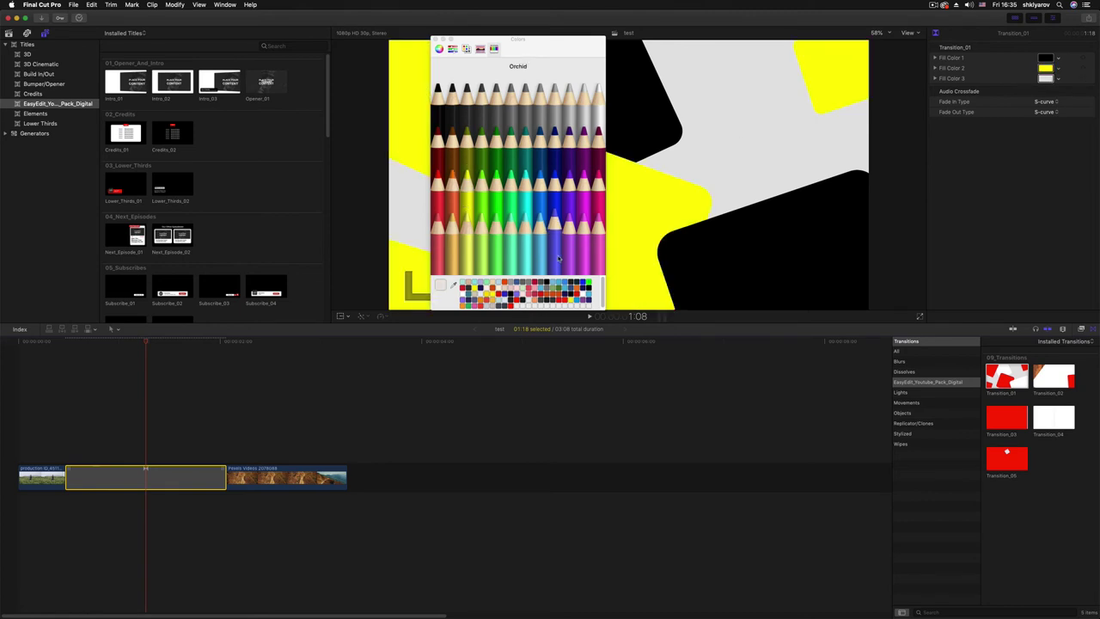
{"action": "left_click", "coordinate": [1046, 57]}
{"action": "left_click", "coordinate": [518, 208]}
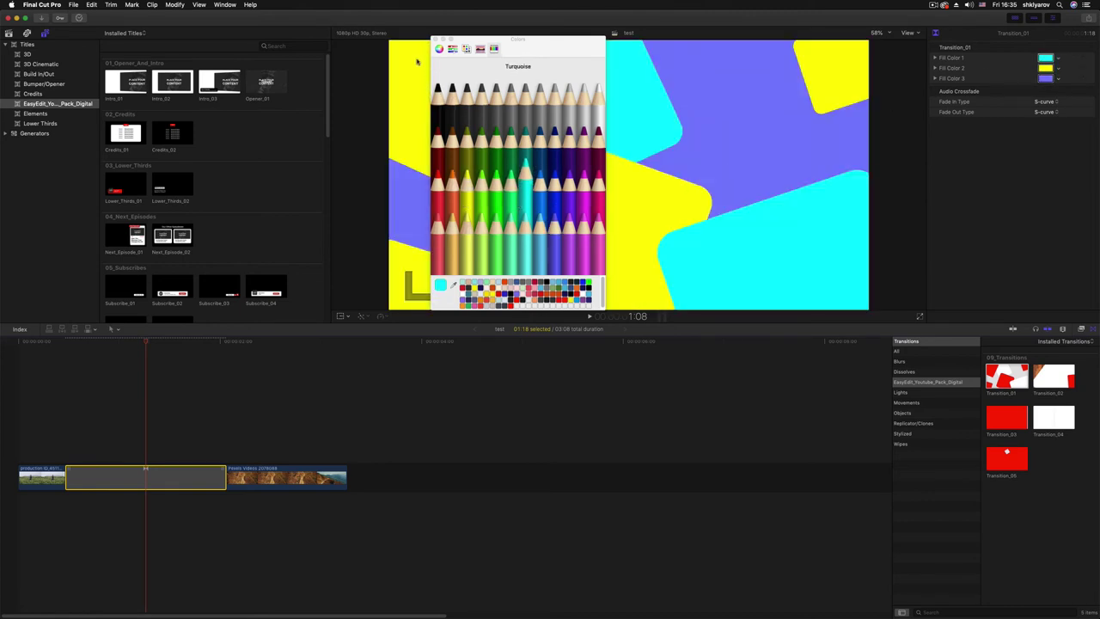
{"action": "left_click", "coordinate": [436, 40]}
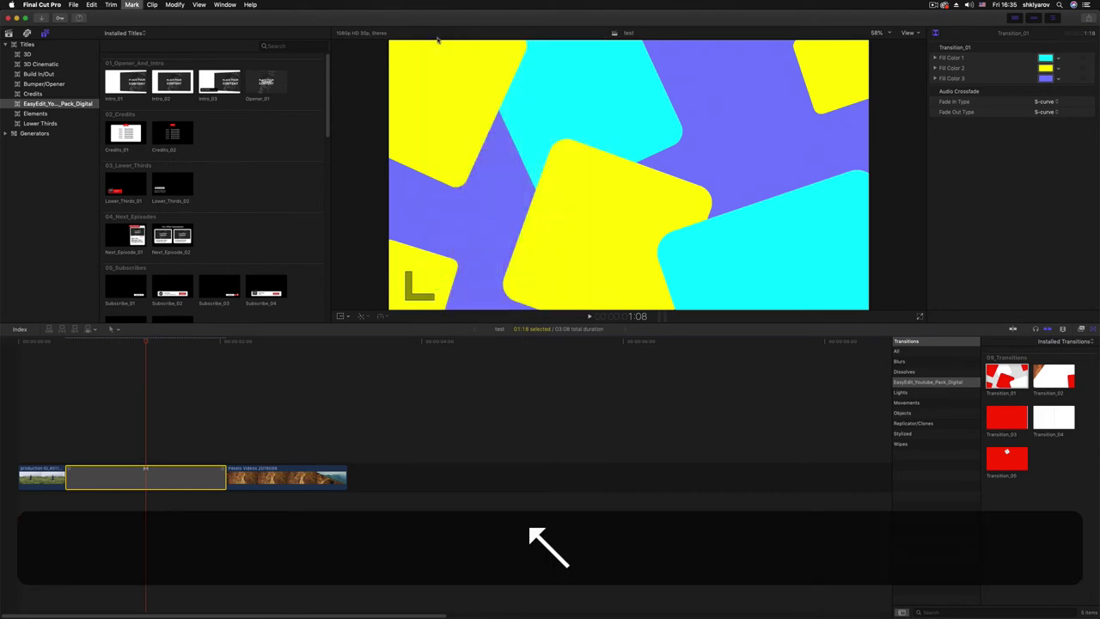
{"action": "key", "text": "shift+slash"}
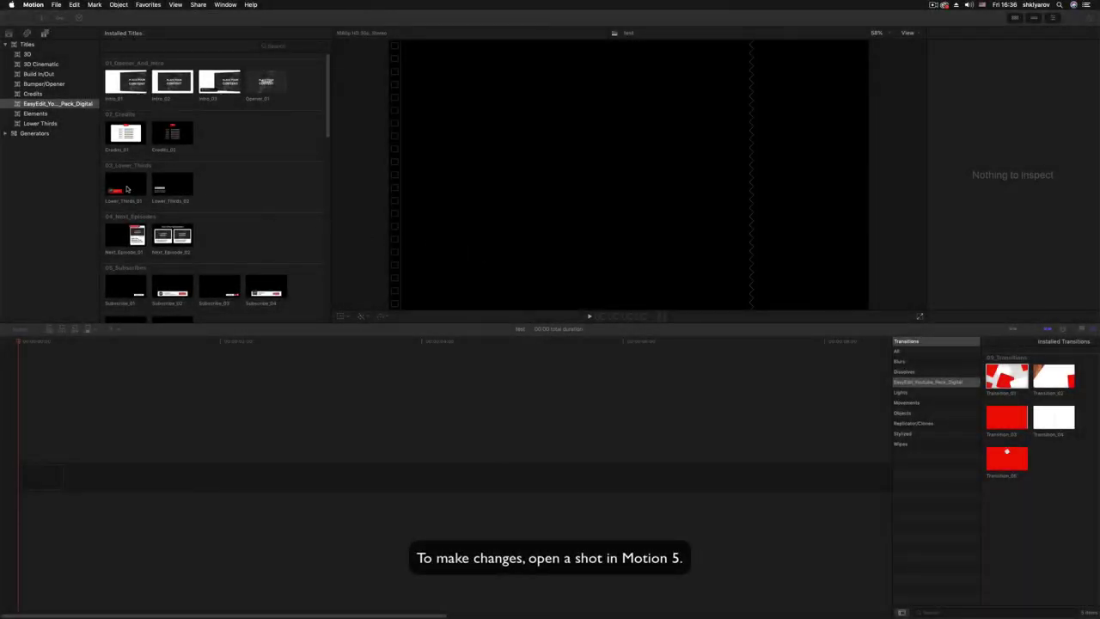
Open the Lower_Thirds_01 title in Motion, preview its build-in, and expand the Box group's tracks
{"action": "right_click", "coordinate": [126, 189]}
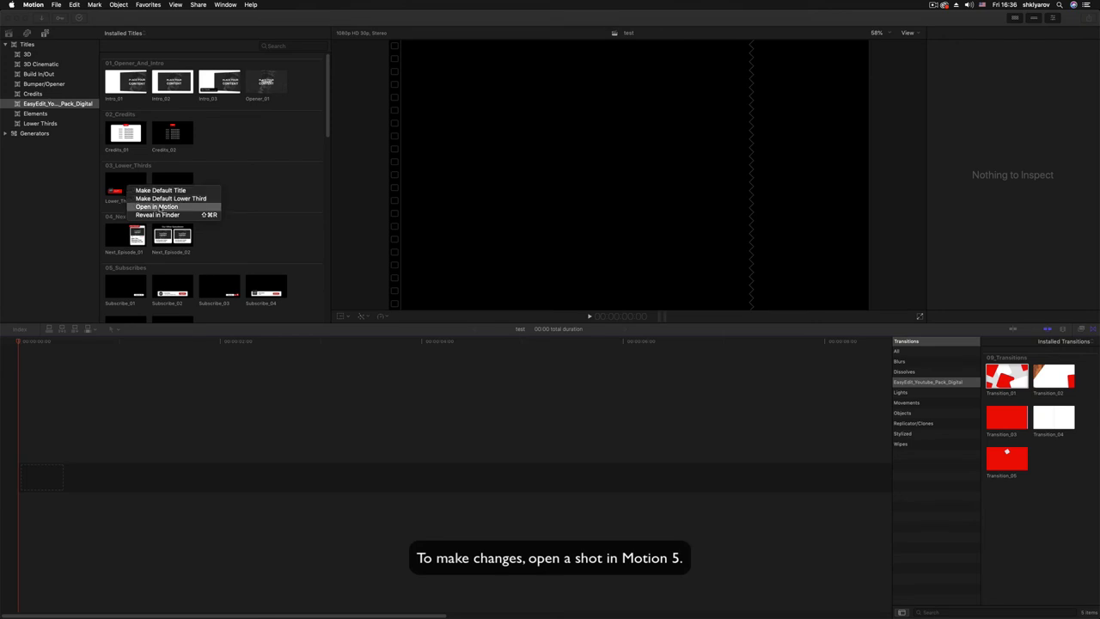
{"action": "left_click", "coordinate": [157, 206]}
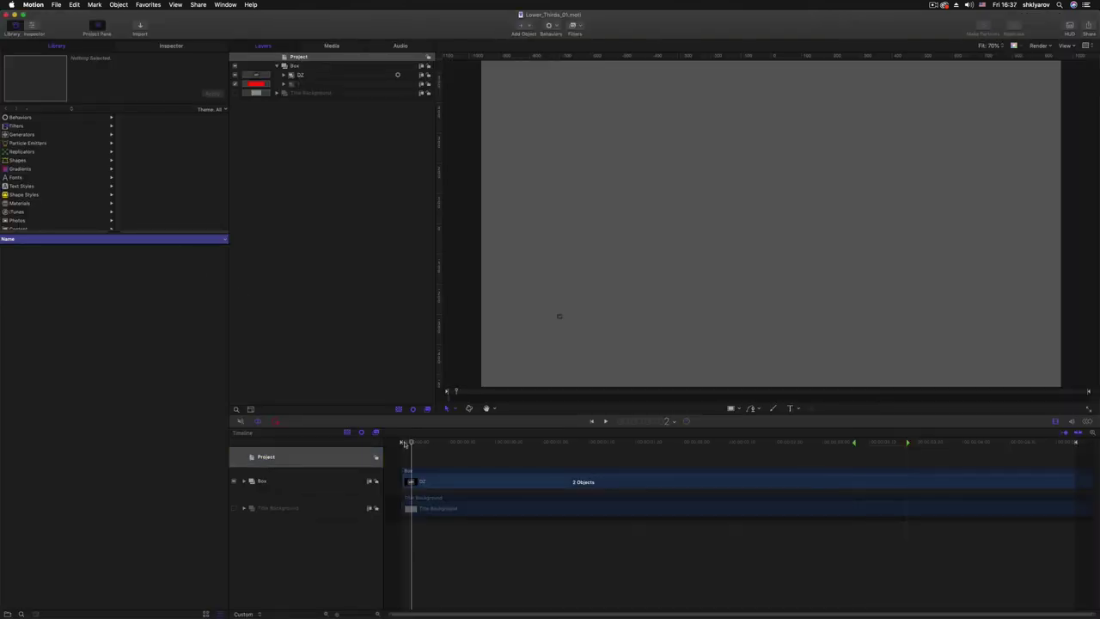
{"action": "left_click_drag", "start_coordinate": [401, 443], "coordinate": [853, 454]}
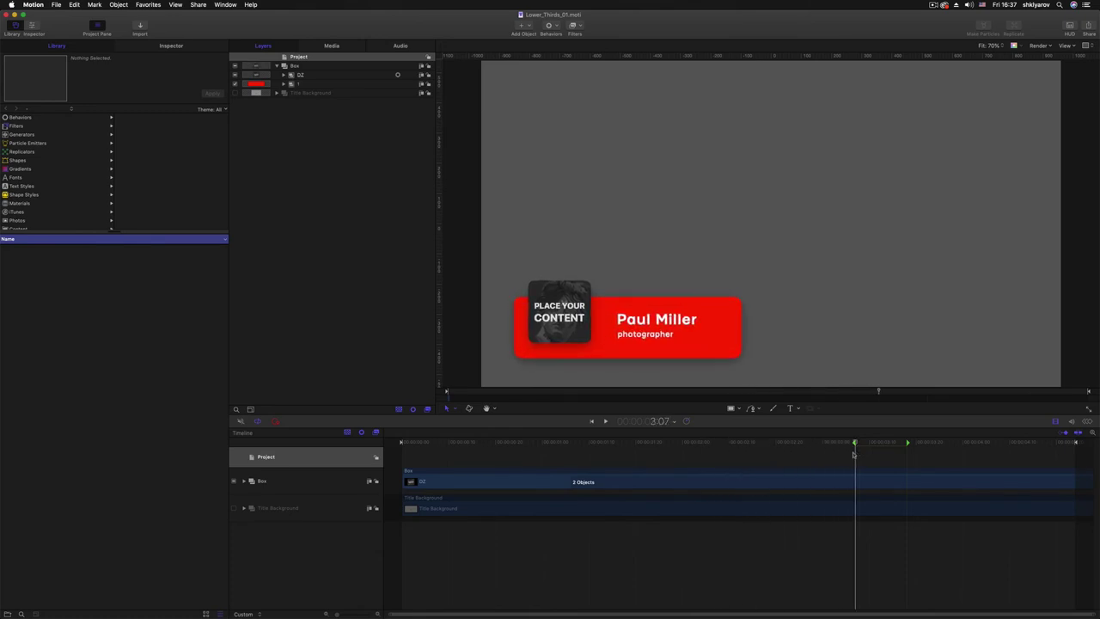
{"action": "left_click", "coordinate": [244, 481]}
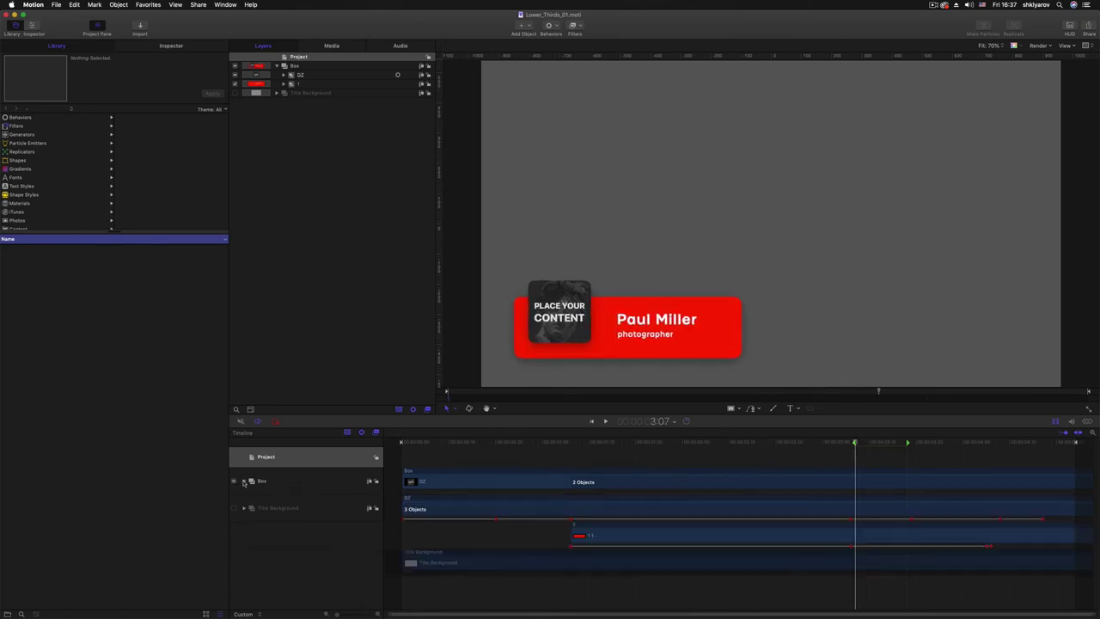
{"action": "left_click", "coordinate": [841, 445]}
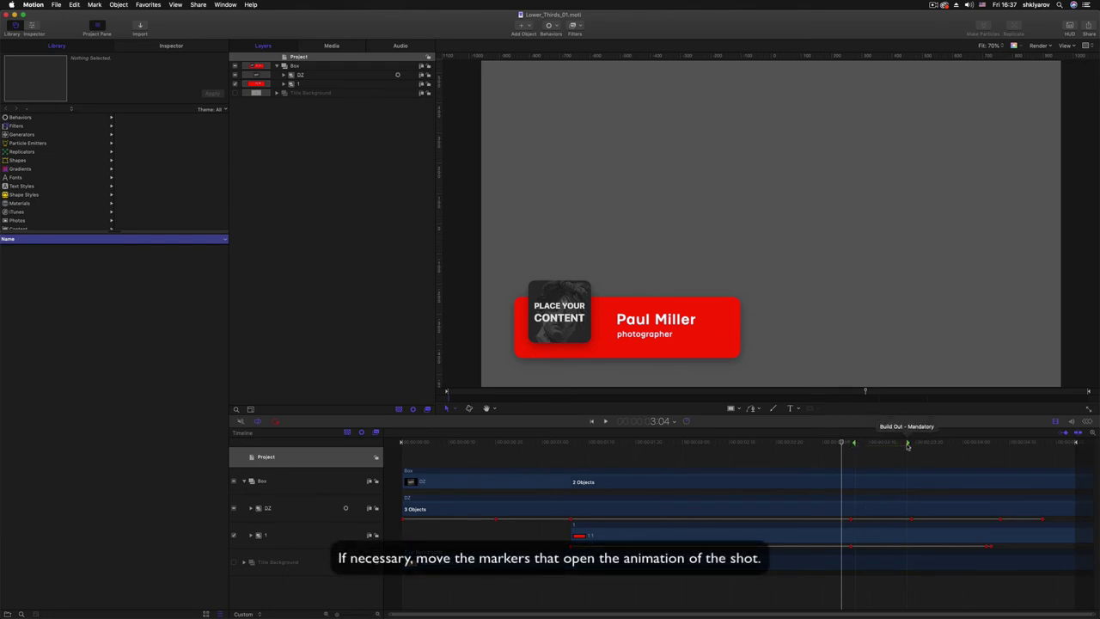
Drag the green Build In marker earlier and scrub the animation, settling on frame 3:22
{"action": "left_click_drag", "start_coordinate": [841, 445], "coordinate": [810, 447]}
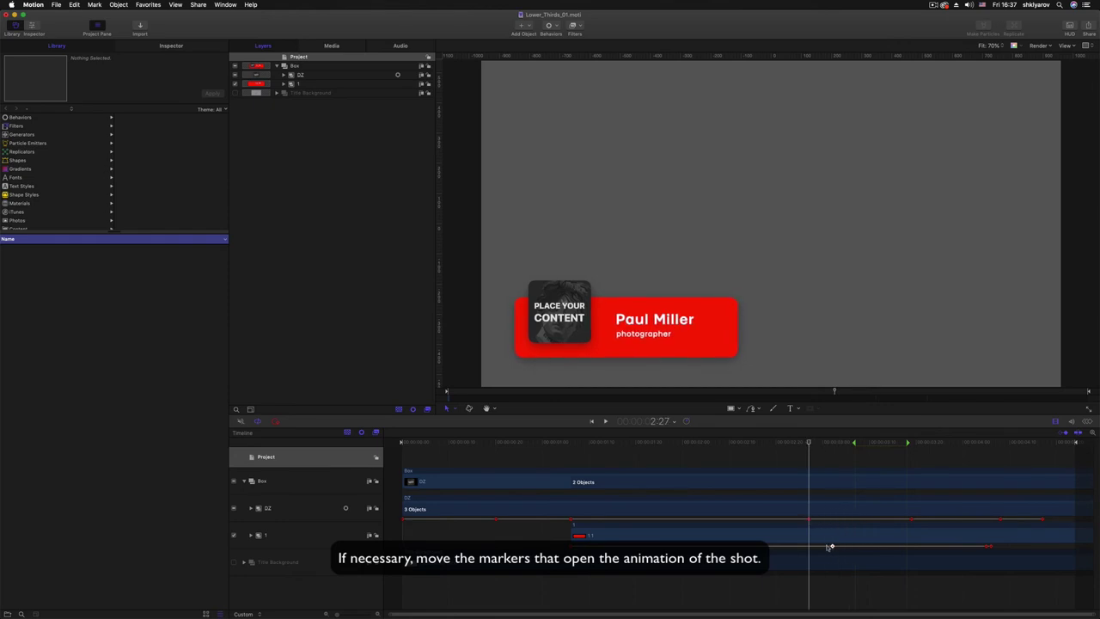
{"action": "left_click_drag", "start_coordinate": [847, 445], "coordinate": [812, 445]}
{"action": "left_click", "coordinate": [729, 445]}
{"action": "left_click_drag", "start_coordinate": [719, 446], "coordinate": [838, 446]}
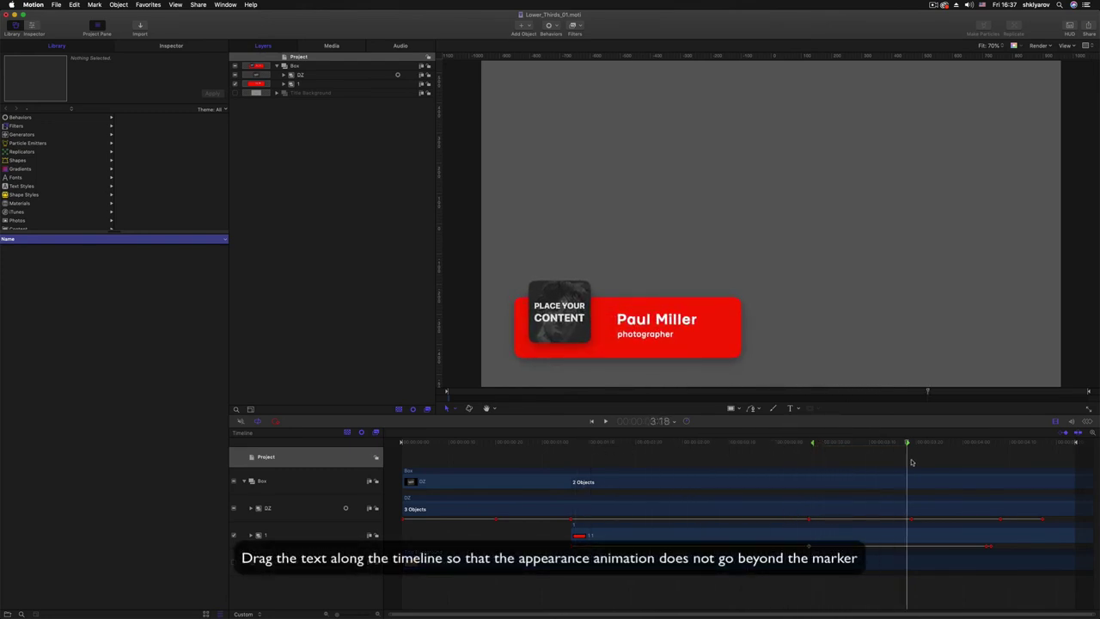
{"action": "mouse_move", "coordinate": [914, 462]}
{"action": "left_mouse_down"}
{"action": "mouse_move", "coordinate": [1006, 464]}
{"action": "mouse_move", "coordinate": [908, 464]}
{"action": "mouse_move", "coordinate": [932, 469]}
{"action": "left_mouse_up"}
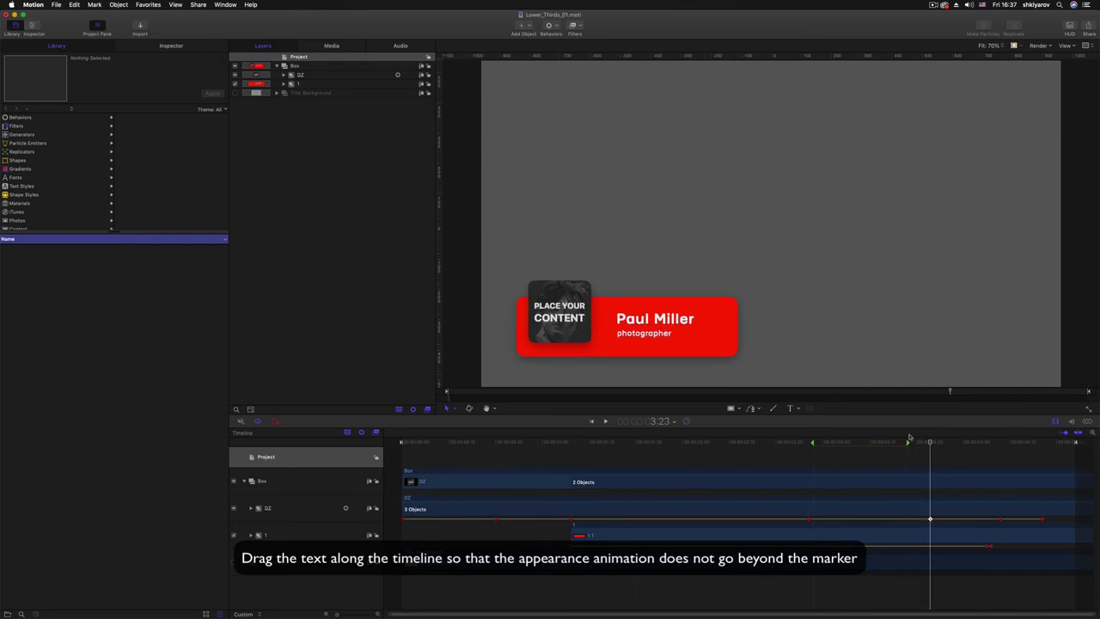
{"action": "left_click_drag", "start_coordinate": [911, 444], "coordinate": [926, 446]}
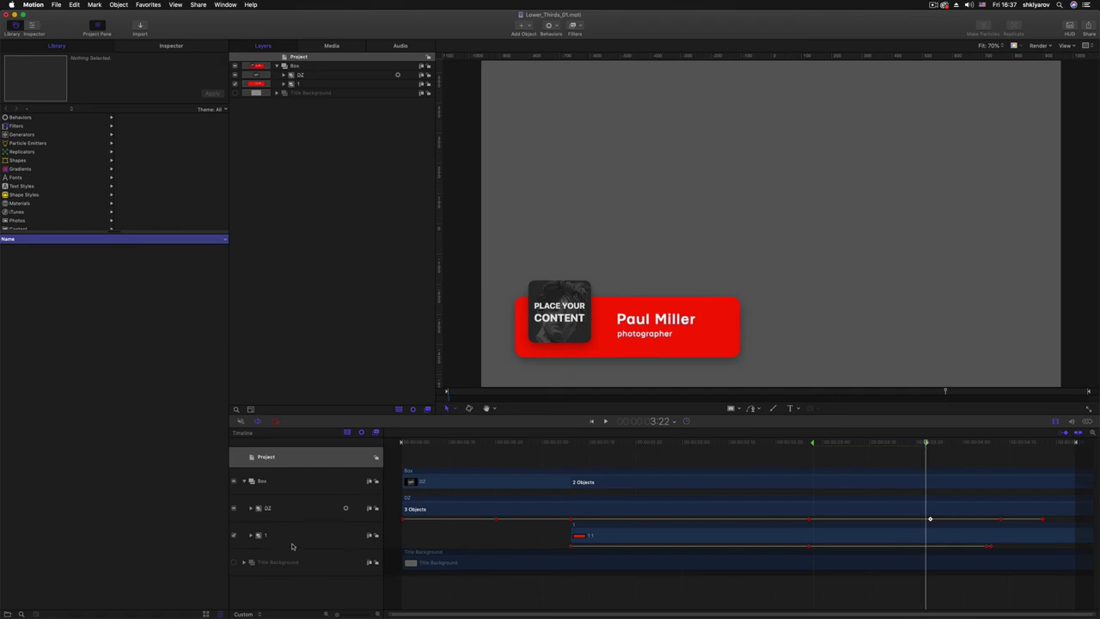
Expand layer 1 and its 1 1 group, then shift layer 1's keyframes slightly earlier
{"action": "left_click", "coordinate": [250, 535]}
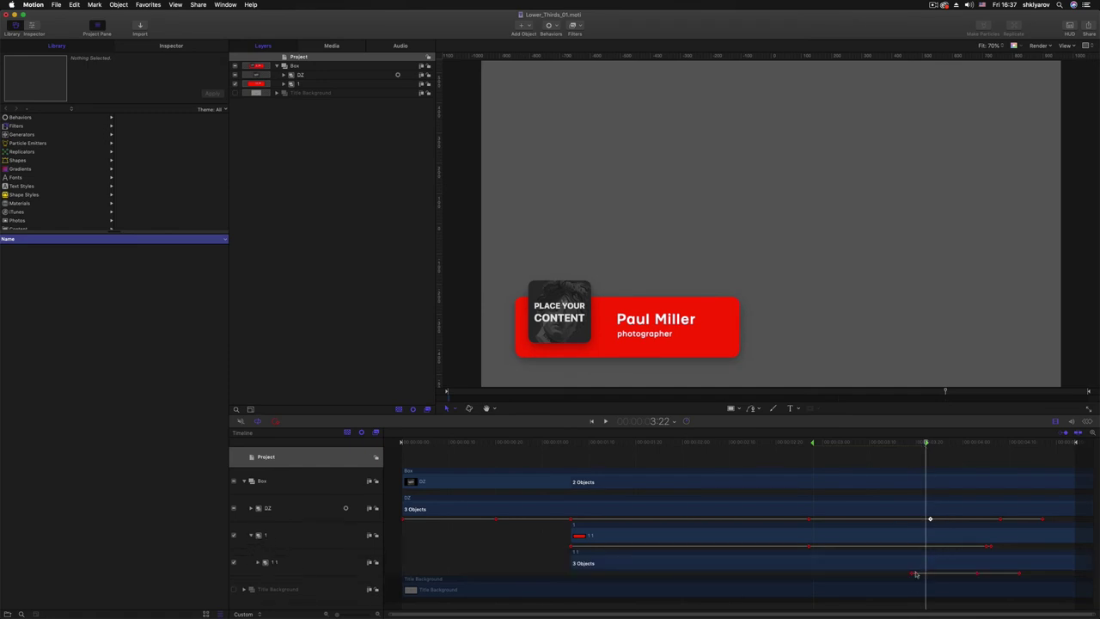
{"action": "left_click_drag", "start_coordinate": [917, 574], "coordinate": [930, 574]}
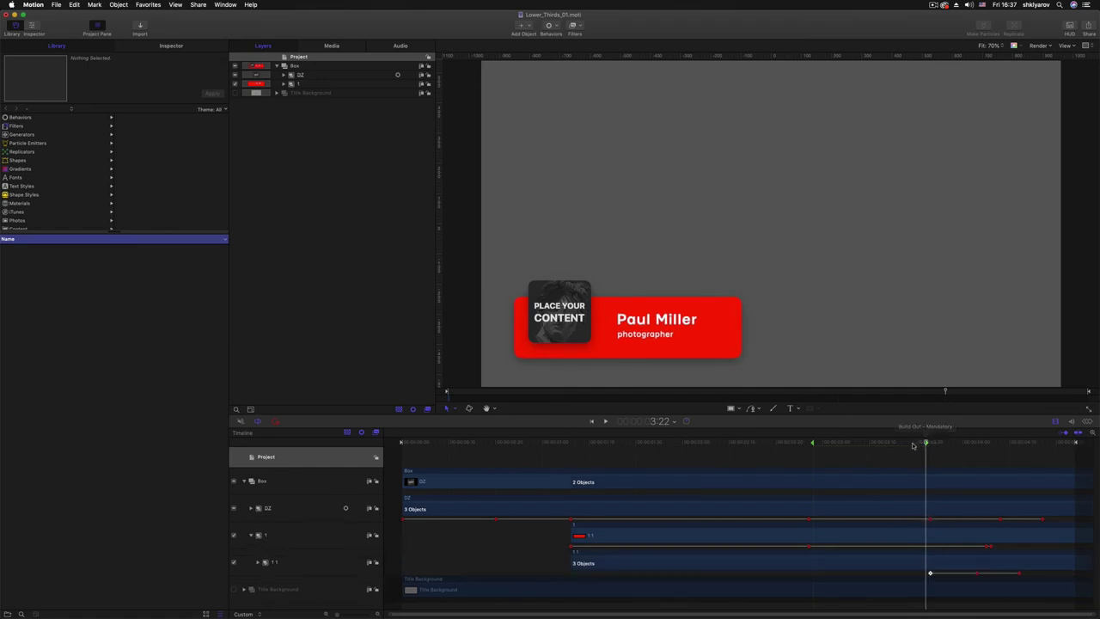
{"action": "left_click_drag", "start_coordinate": [908, 446], "coordinate": [812, 460]}
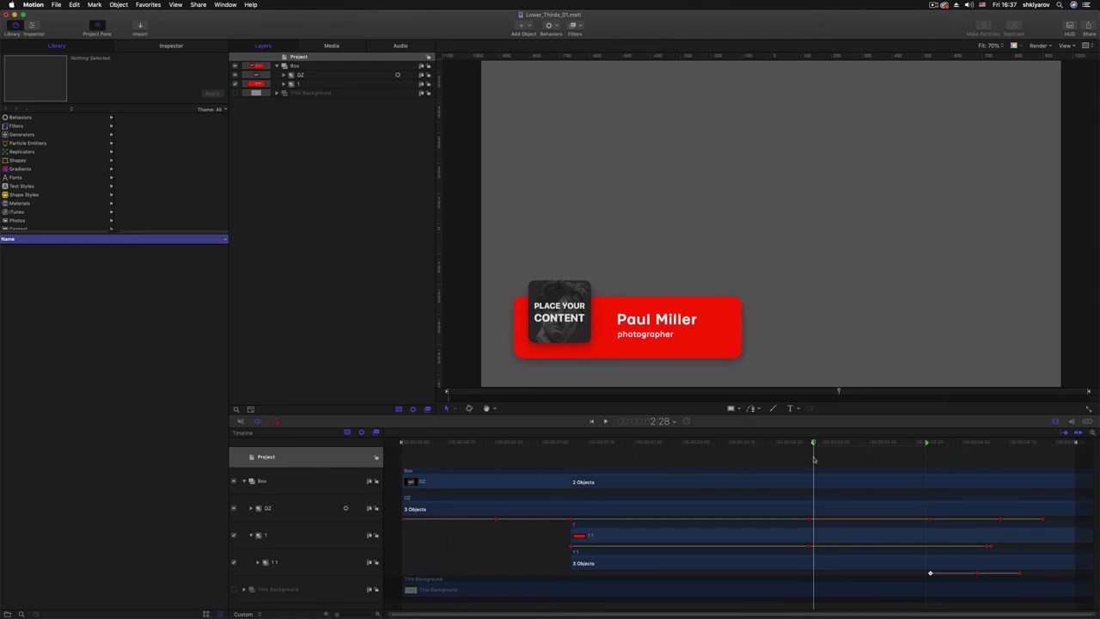
{"action": "left_click", "coordinate": [257, 563]}
{"action": "scroll", "coordinate": [292, 558], "scroll_direction": "down", "scroll_amount": 2}
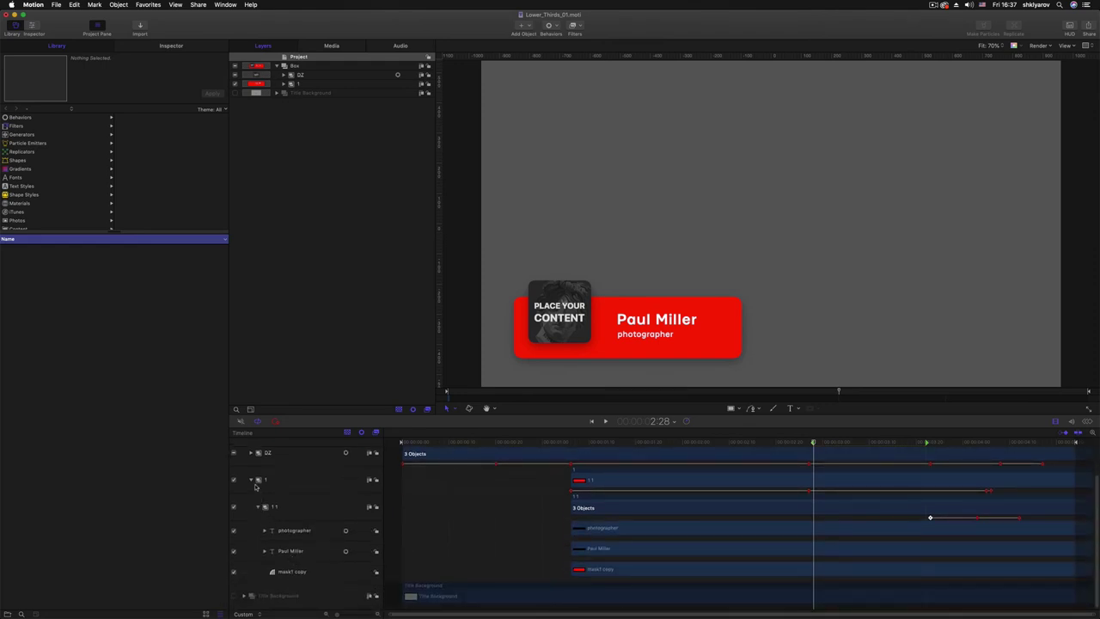
{"action": "scroll", "coordinate": [804, 476], "scroll_direction": "up", "scroll_amount": 1}
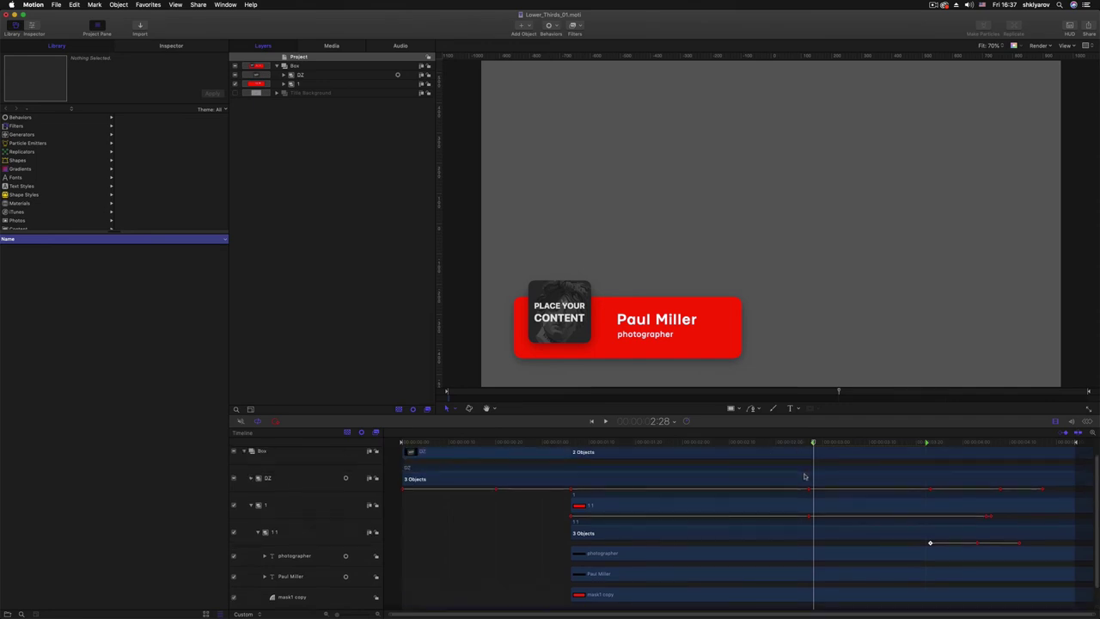
{"action": "left_click", "coordinate": [464, 512]}
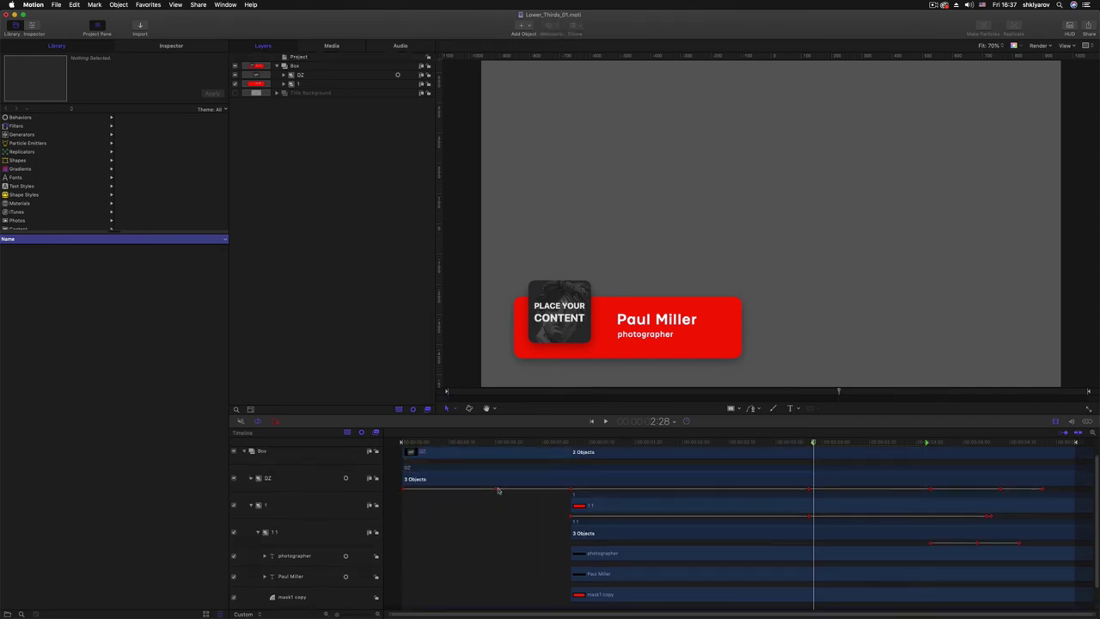
{"action": "left_click", "coordinate": [497, 490], "text": "shift"}
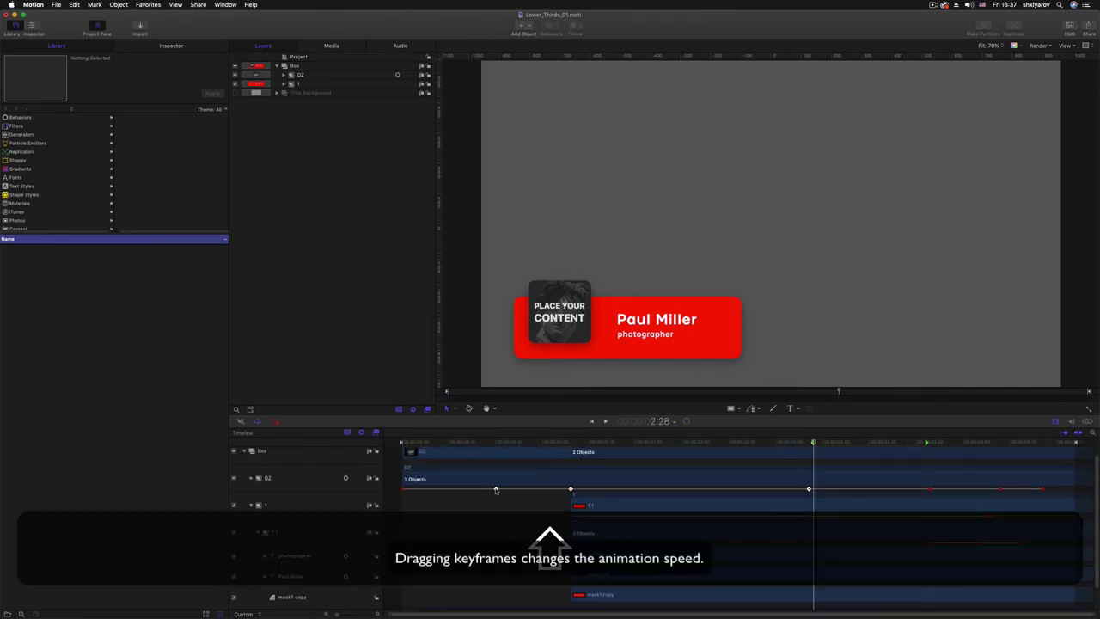
{"action": "left_click_drag", "start_coordinate": [496, 489], "coordinate": [481, 489]}
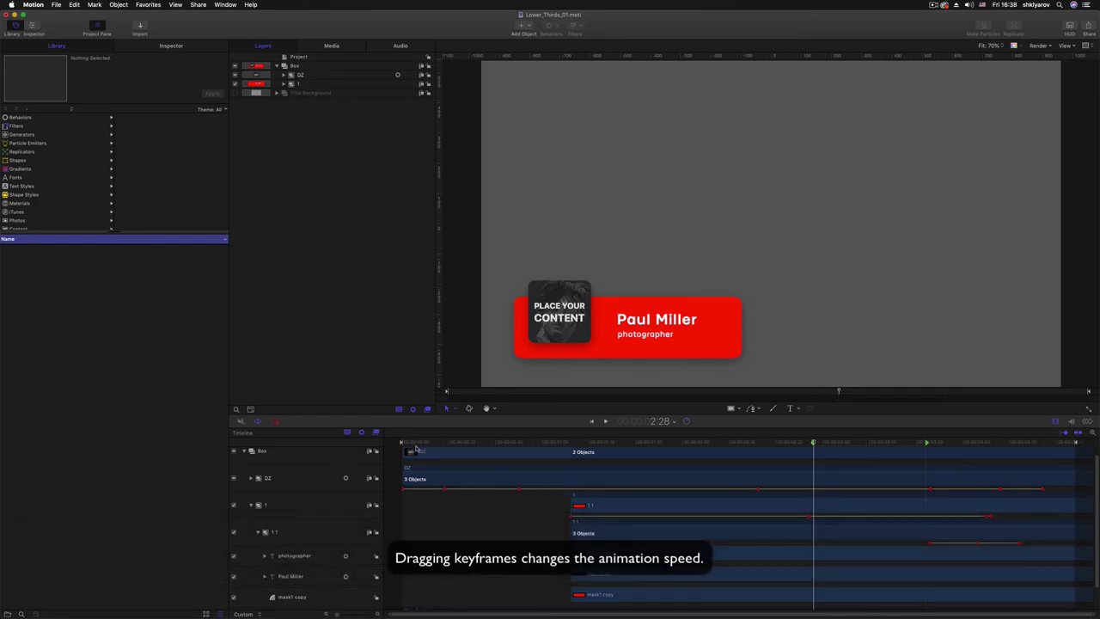
{"action": "left_click_drag", "start_coordinate": [414, 448], "coordinate": [507, 460]}
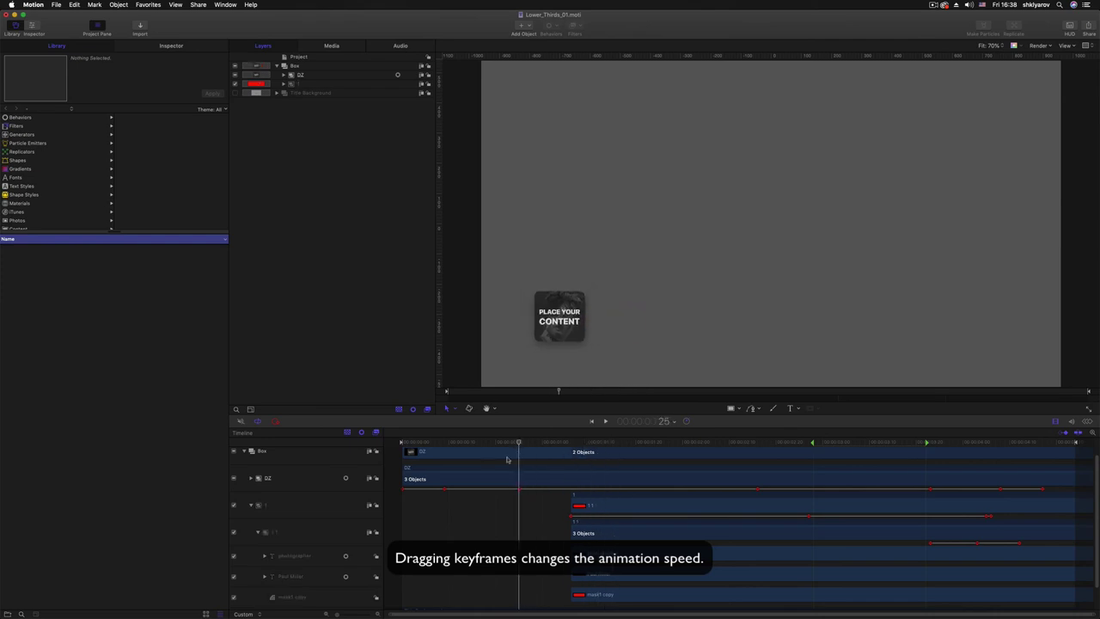
Move layer 1 about 10 frames earlier and preview the red name bar sliding in
{"action": "left_click", "coordinate": [309, 513]}
{"action": "left_click_drag", "start_coordinate": [593, 500], "coordinate": [545, 498]}
{"action": "left_click", "coordinate": [486, 526]}
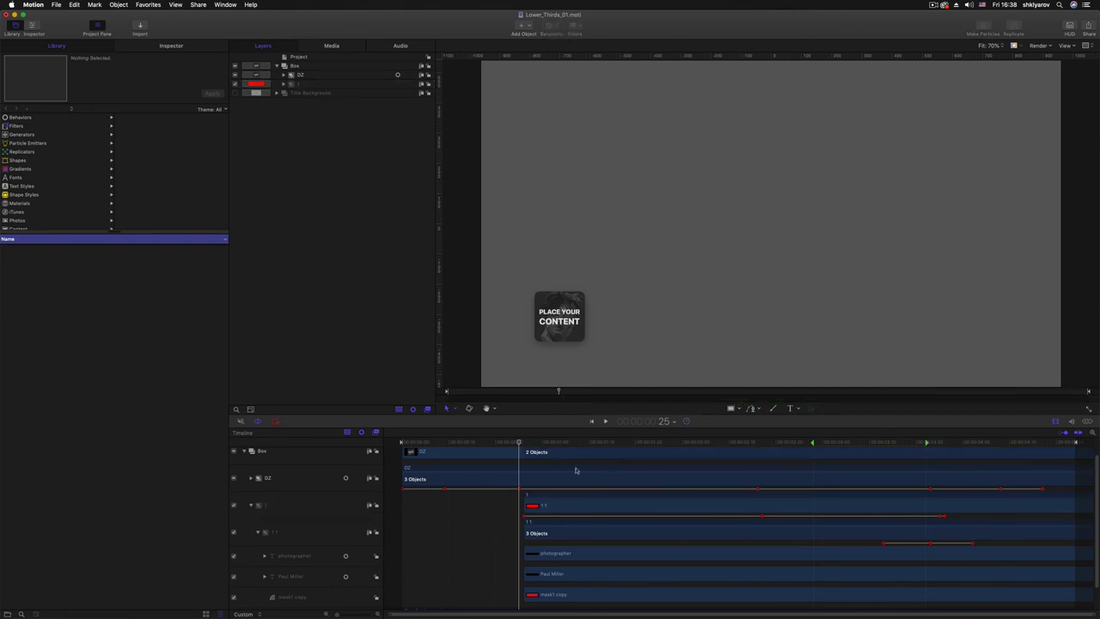
{"action": "left_click_drag", "start_coordinate": [531, 460], "coordinate": [761, 465]}
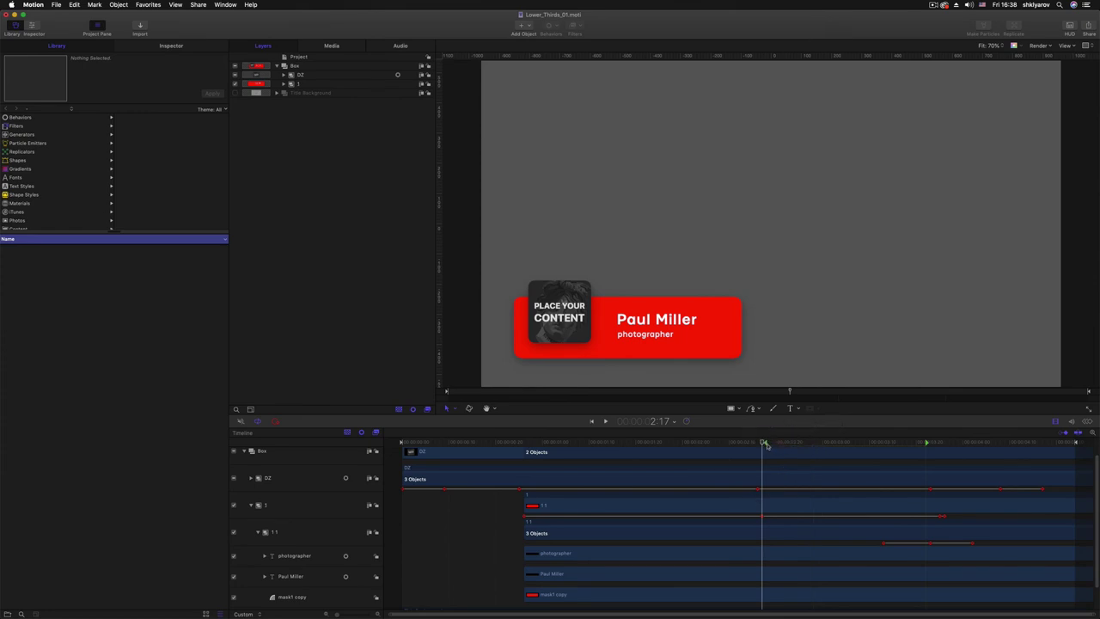
Shift-drag the 1 1 group's closing keyframes slightly later and preview the animation
{"action": "left_click", "coordinate": [885, 543]}
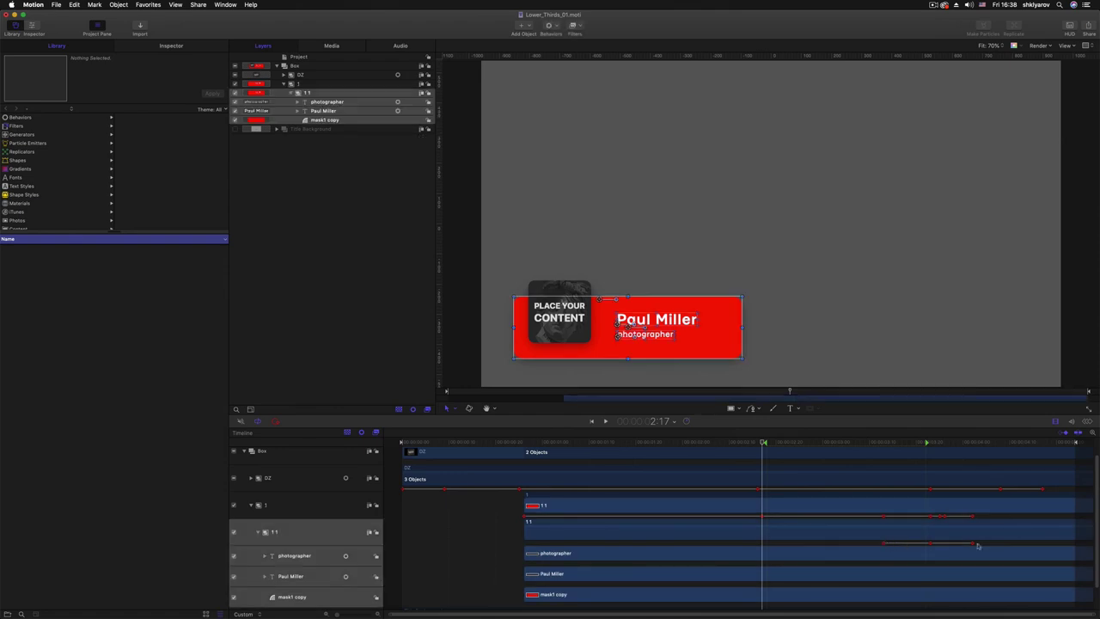
{"action": "key", "text": "shift"}
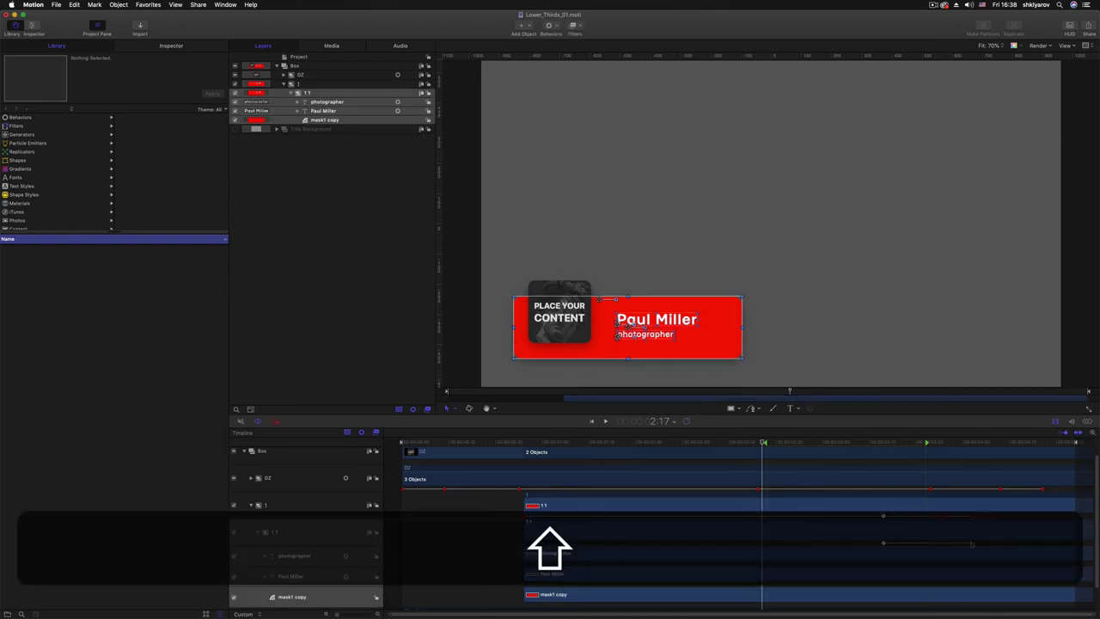
{"action": "left_click_drag", "start_coordinate": [925, 544], "coordinate": [935, 544]}
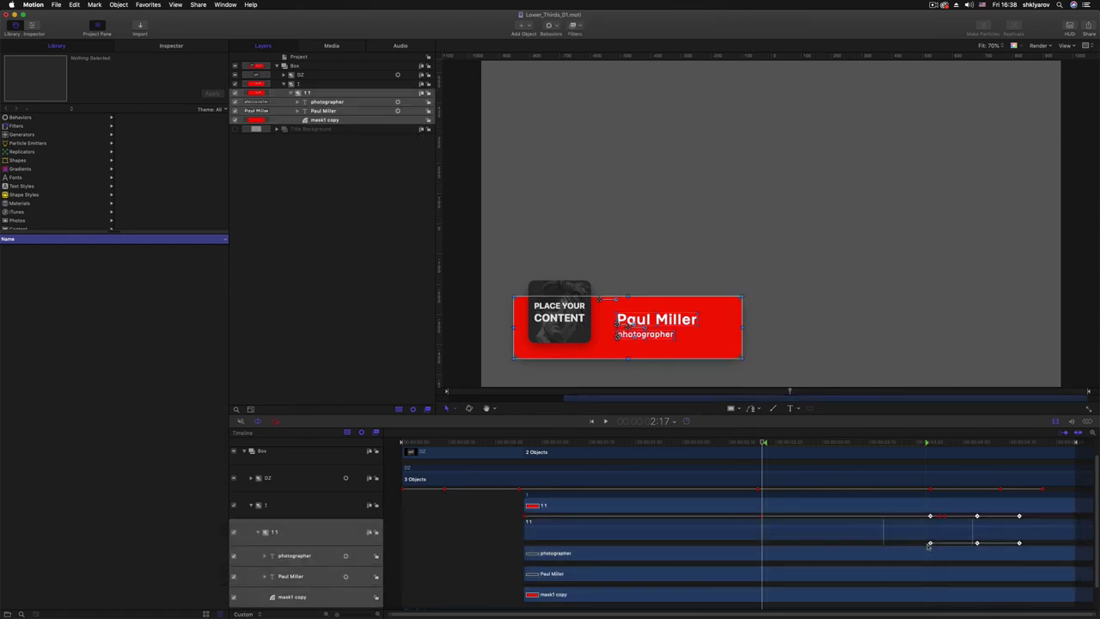
{"action": "left_click", "coordinate": [447, 547]}
{"action": "left_click_drag", "start_coordinate": [934, 445], "coordinate": [760, 460]}
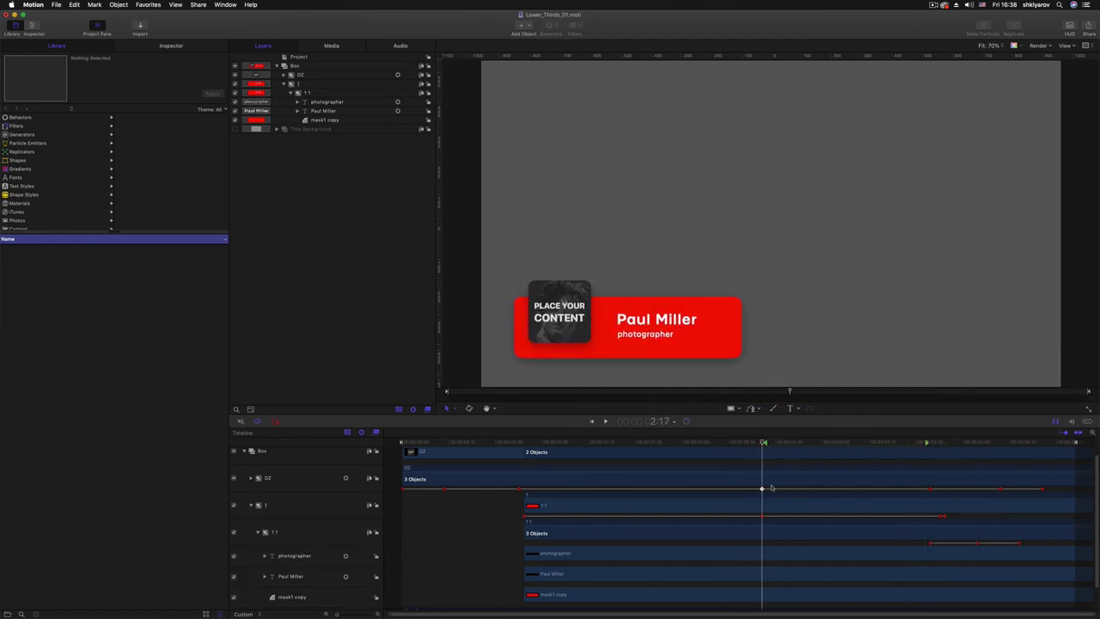
{"action": "mouse_move", "coordinate": [665, 444]}
{"action": "left_mouse_down"}
{"action": "mouse_move", "coordinate": [555, 447]}
{"action": "mouse_move", "coordinate": [883, 462]}
{"action": "left_mouse_up"}
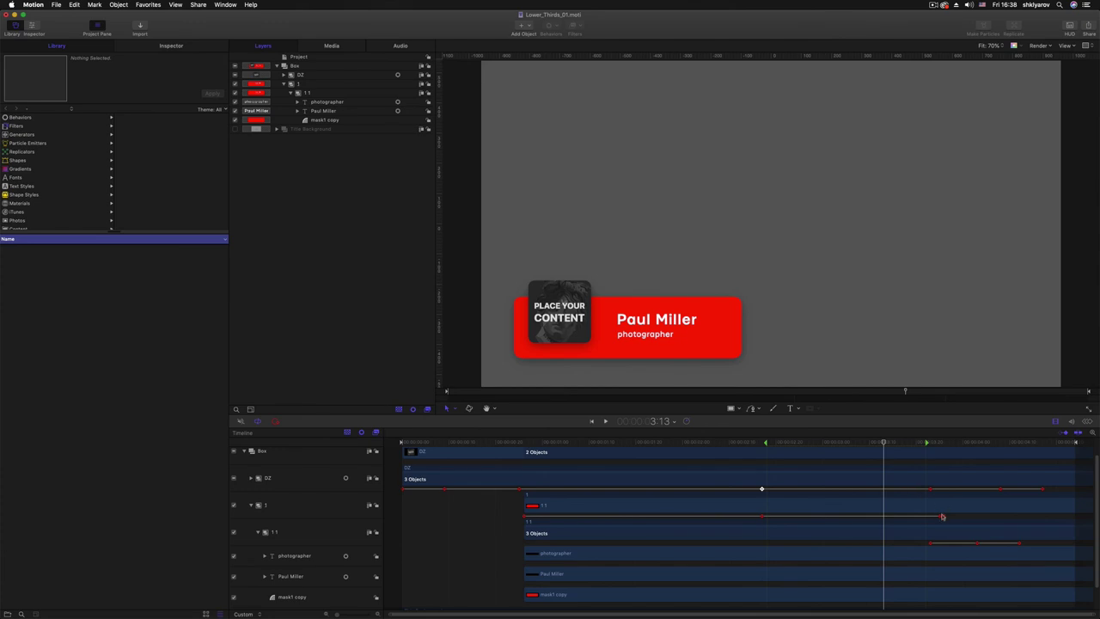
Move the bar's last keyframe later and check the animation around it
{"action": "left_click_drag", "start_coordinate": [970, 516], "coordinate": [1039, 516]}
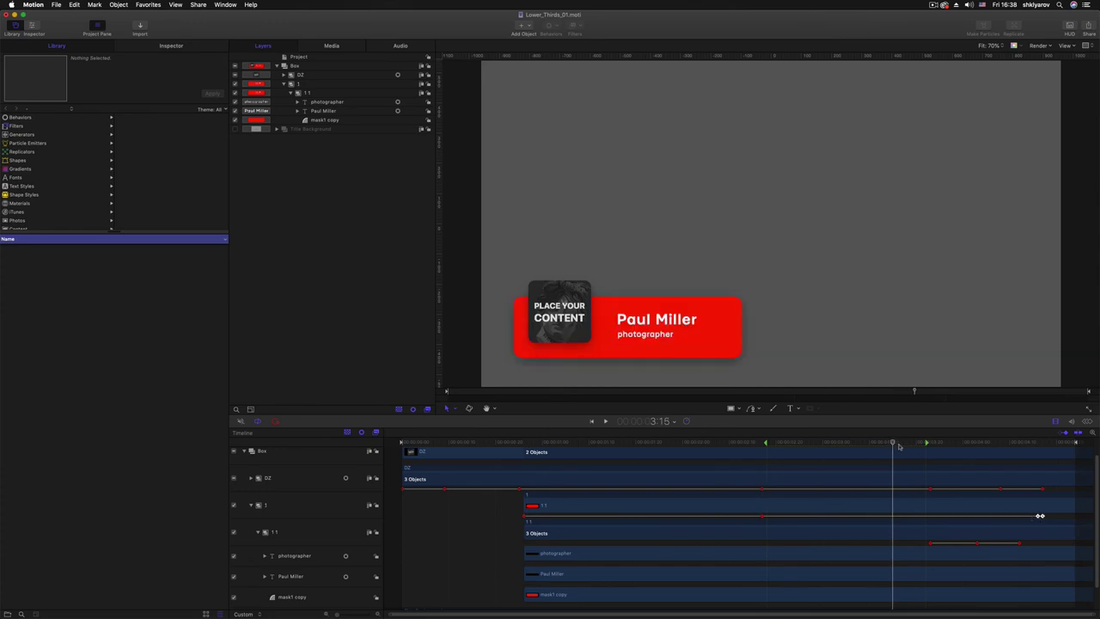
{"action": "left_click_drag", "start_coordinate": [903, 446], "coordinate": [767, 459]}
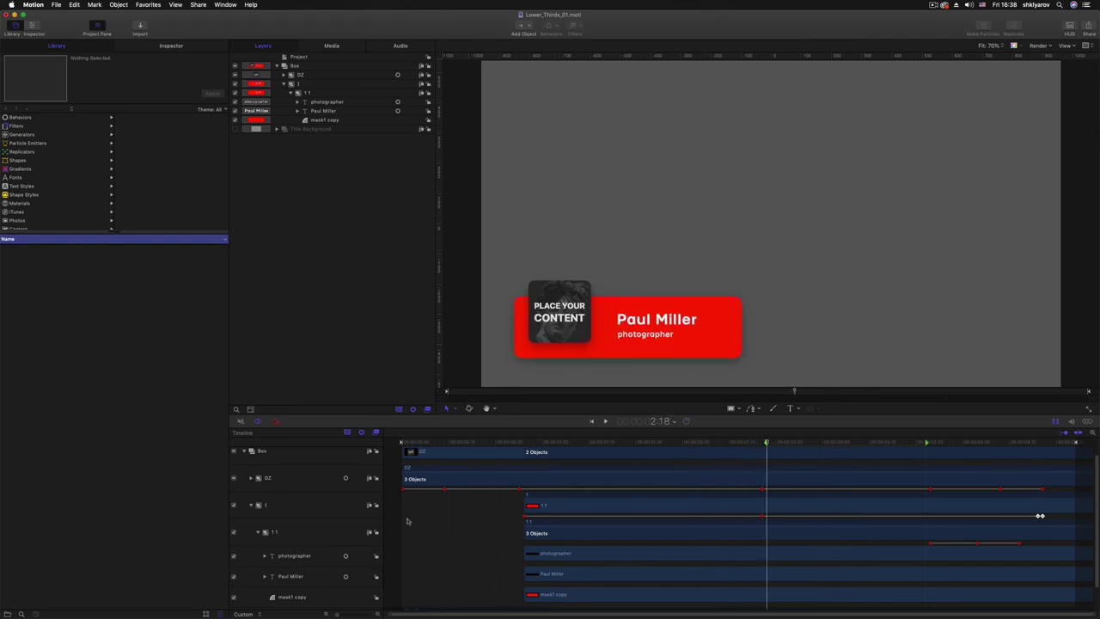
{"action": "scroll", "coordinate": [335, 524], "scroll_direction": "down", "scroll_amount": 2}
Select the name text layer and show its Text settings in the Inspector
{"action": "left_click", "coordinate": [289, 531]}
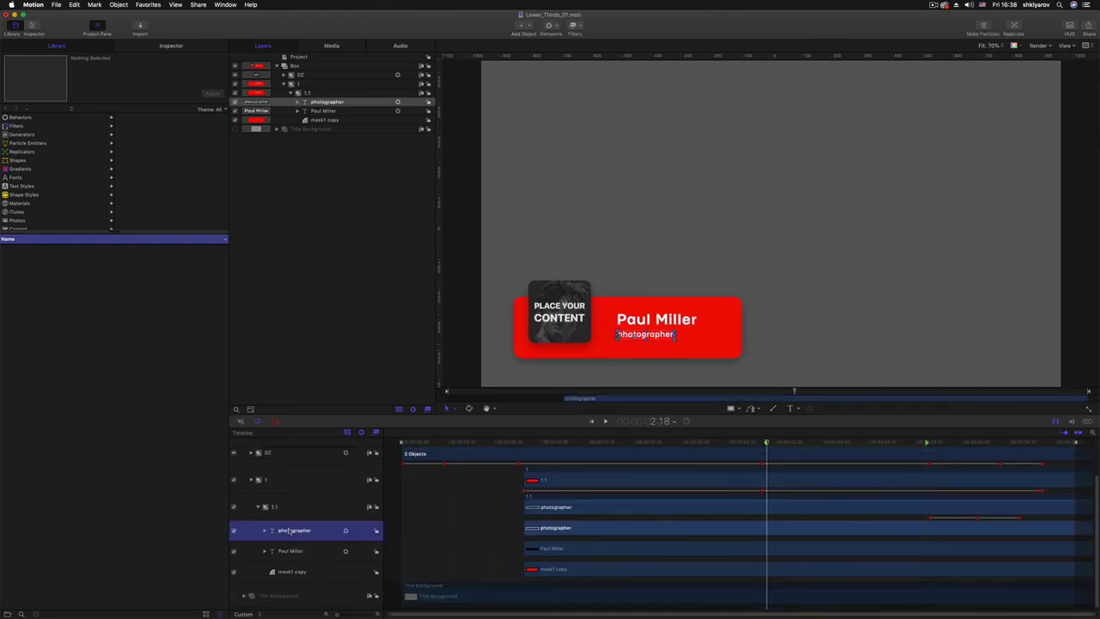
{"action": "left_click", "coordinate": [319, 552]}
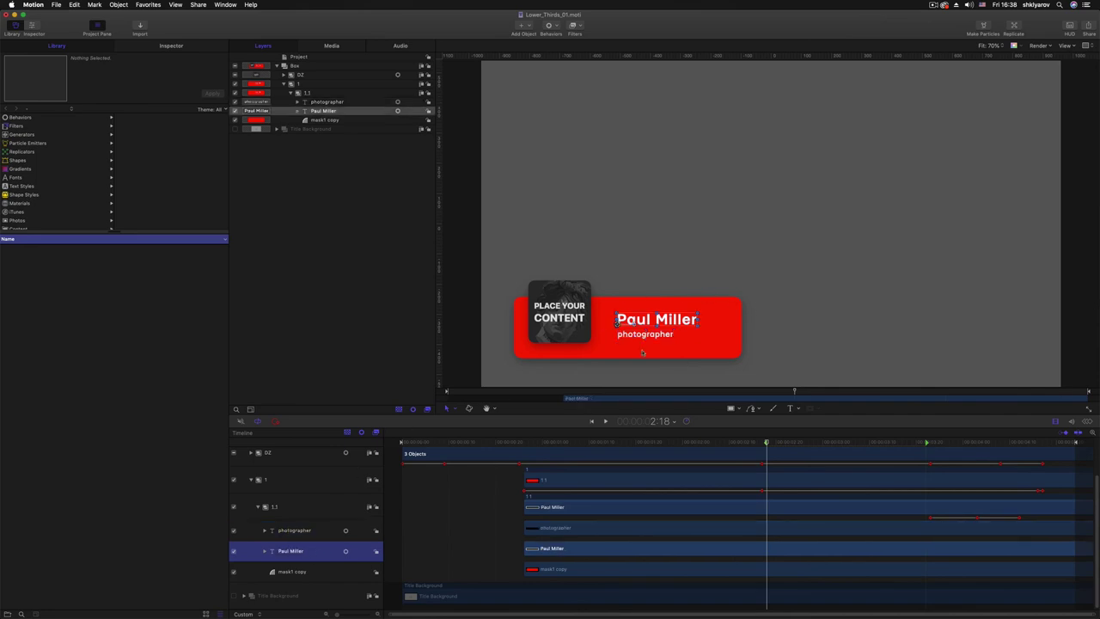
{"action": "left_click", "coordinate": [31, 27]}
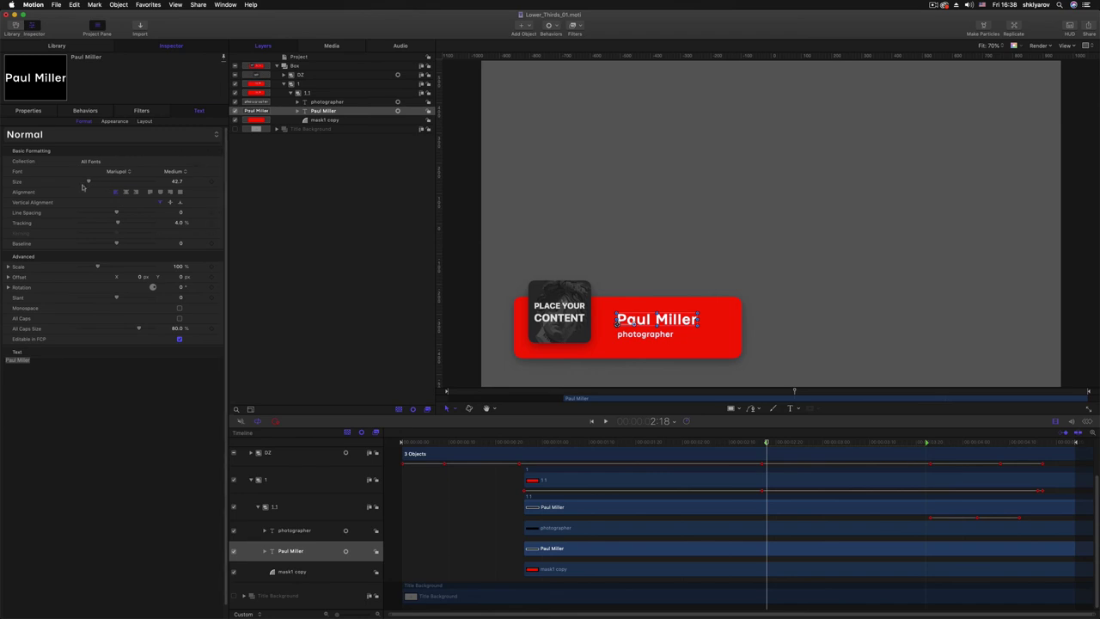
{"action": "left_click", "coordinate": [29, 111]}
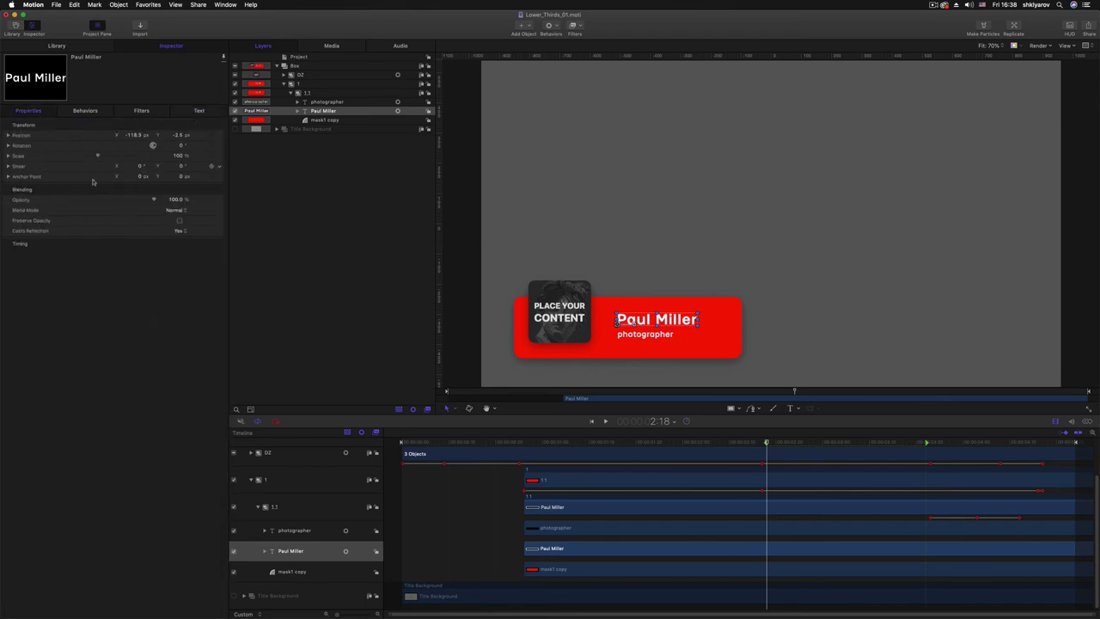
{"action": "left_click", "coordinate": [202, 112]}
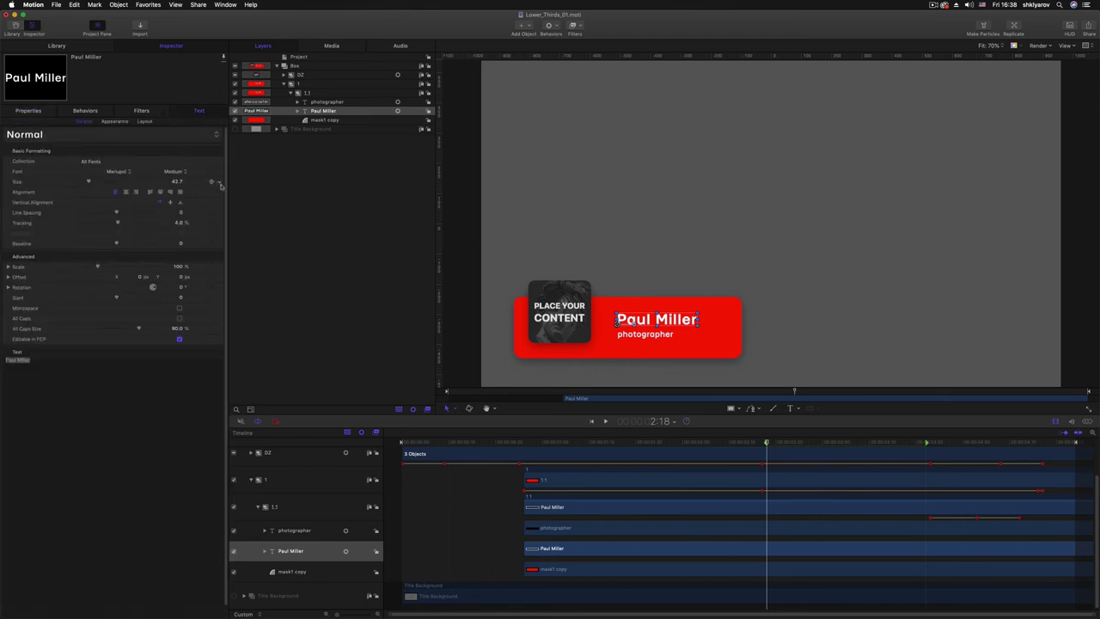
Publish the text's Font and Size parameters and view them under Project's Published Parameters
{"action": "right_click", "coordinate": [219, 173]}
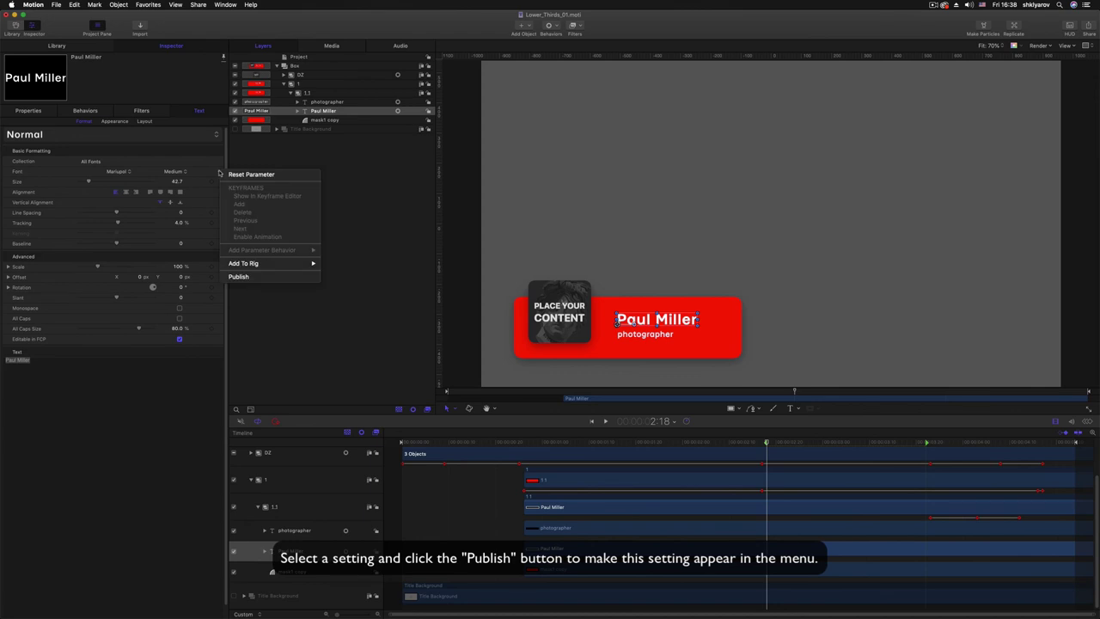
{"action": "left_click", "coordinate": [250, 277]}
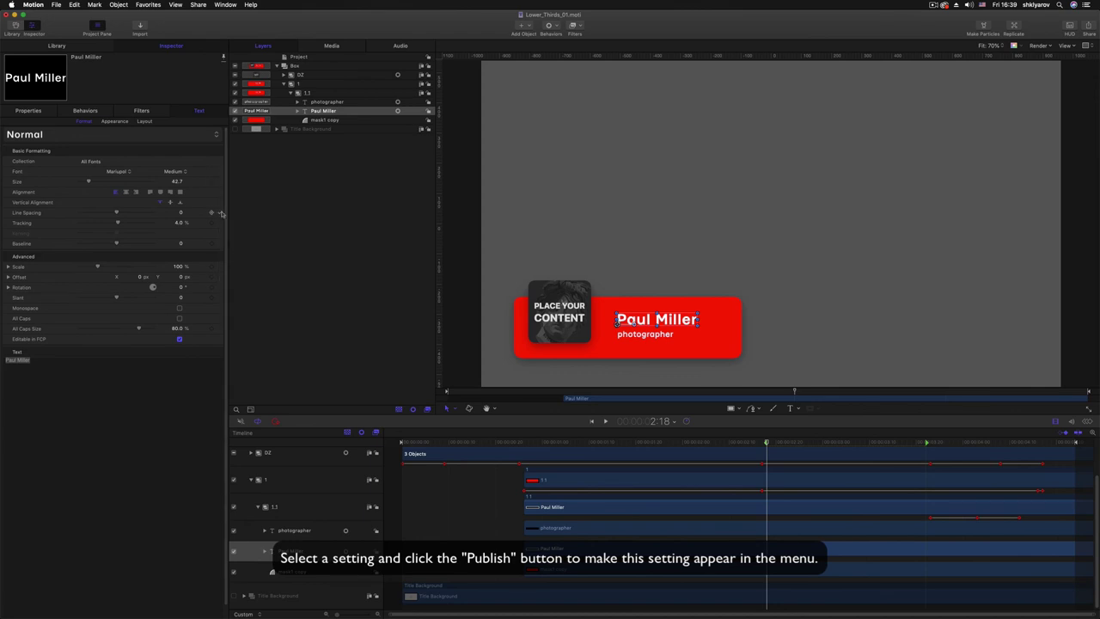
{"action": "left_click", "coordinate": [221, 182]}
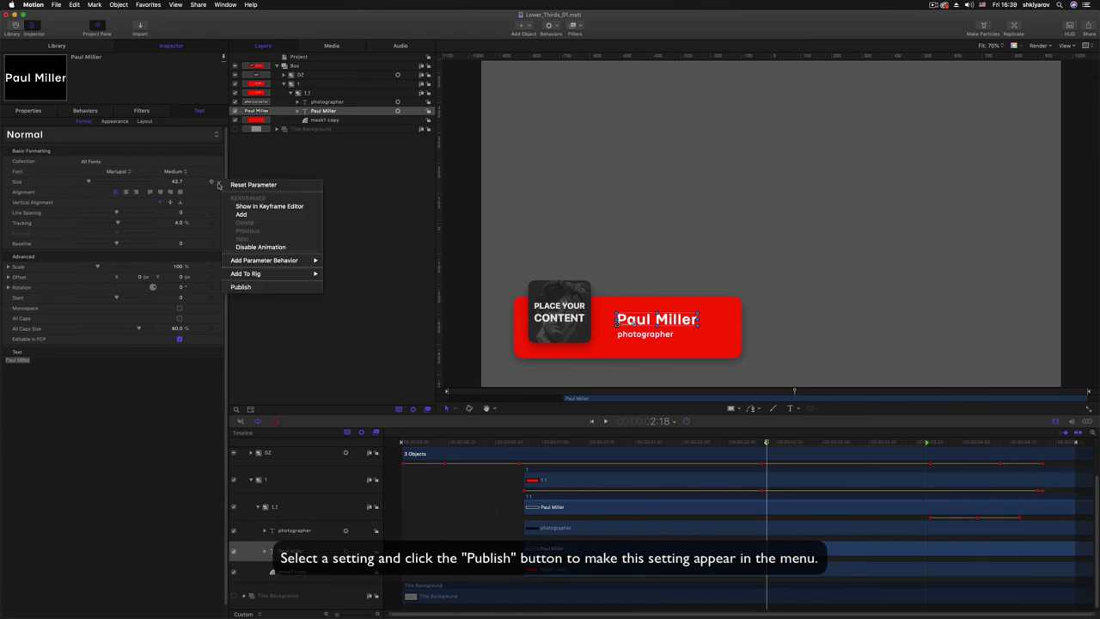
{"action": "left_click", "coordinate": [249, 287]}
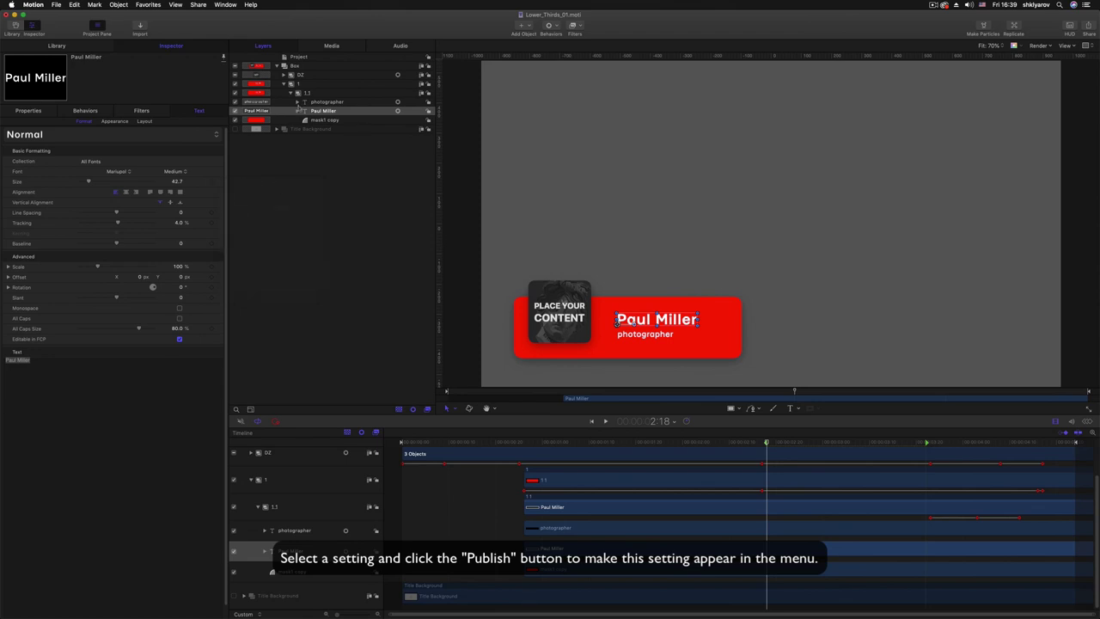
{"action": "left_click", "coordinate": [301, 57]}
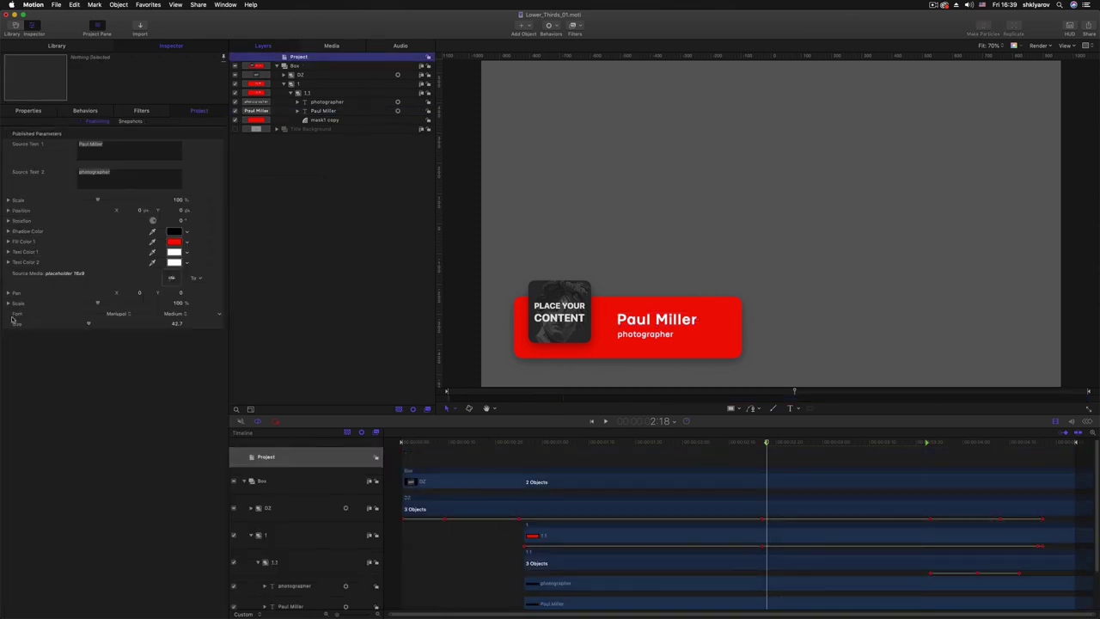
Set the name text to Mariupol Regular at size 72
{"action": "left_click", "coordinate": [161, 315]}
{"action": "left_click", "coordinate": [176, 323]}
{"action": "left_click", "coordinate": [127, 314]}
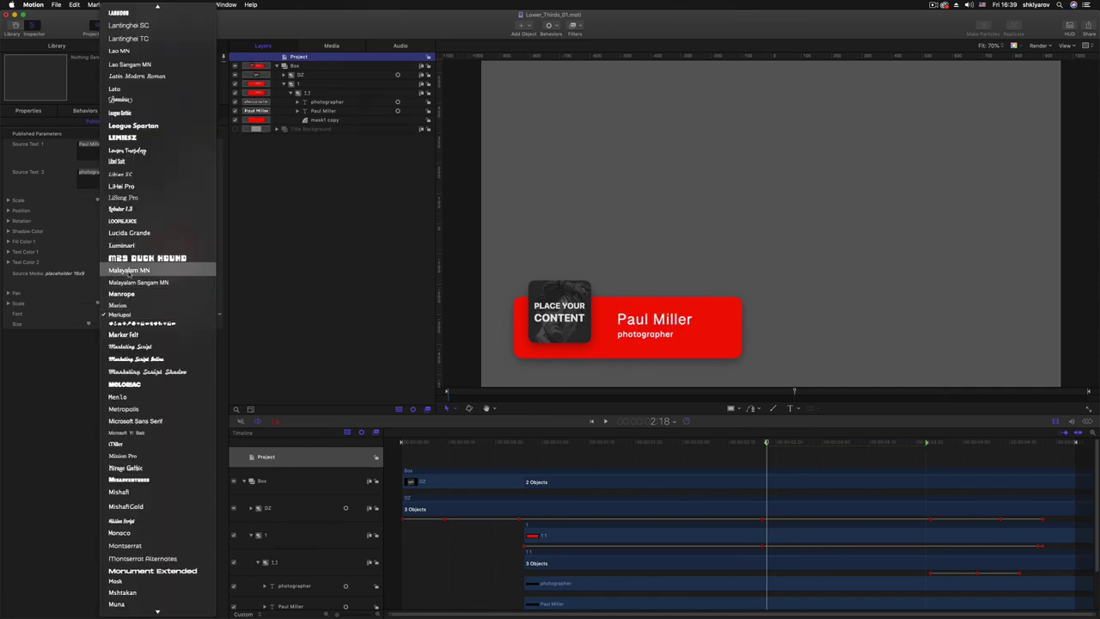
{"action": "left_click", "coordinate": [125, 315]}
{"action": "left_click_drag", "start_coordinate": [87, 324], "coordinate": [94, 323]}
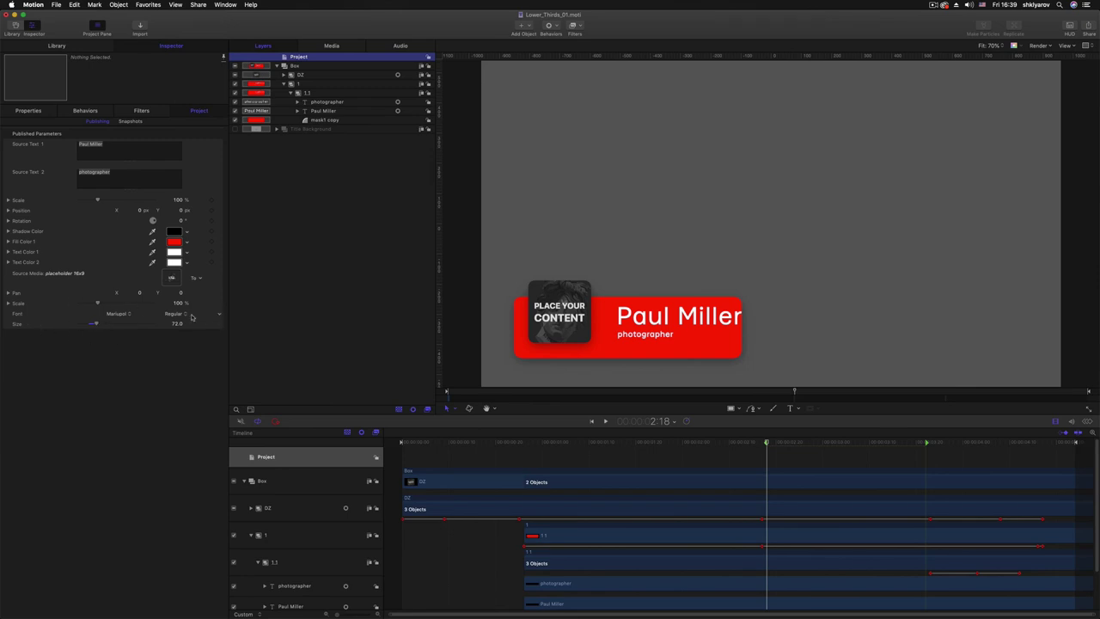
Unpublish the Font and Size parameters and begin saving the project
{"action": "right_click", "coordinate": [220, 316]}
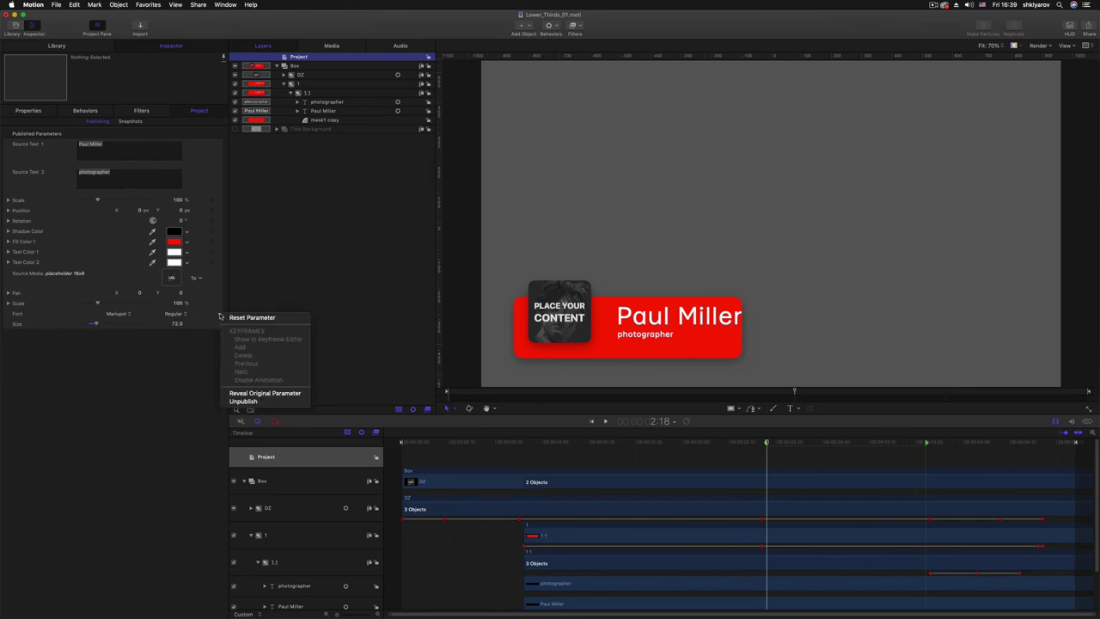
{"action": "left_click", "coordinate": [245, 402]}
{"action": "right_click", "coordinate": [220, 315]}
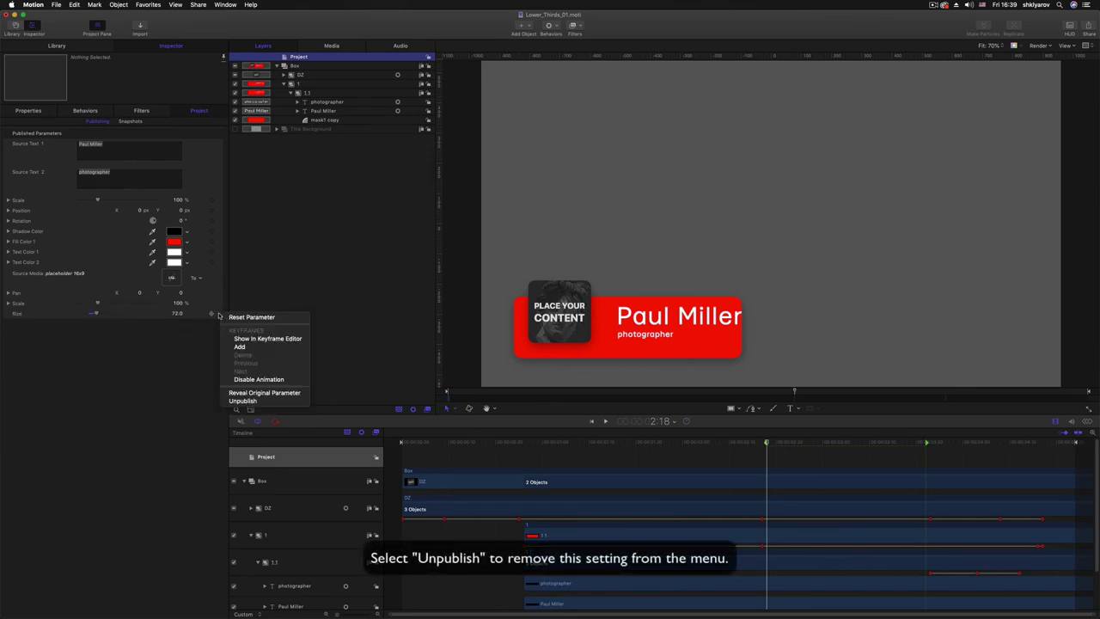
{"action": "left_click", "coordinate": [244, 401]}
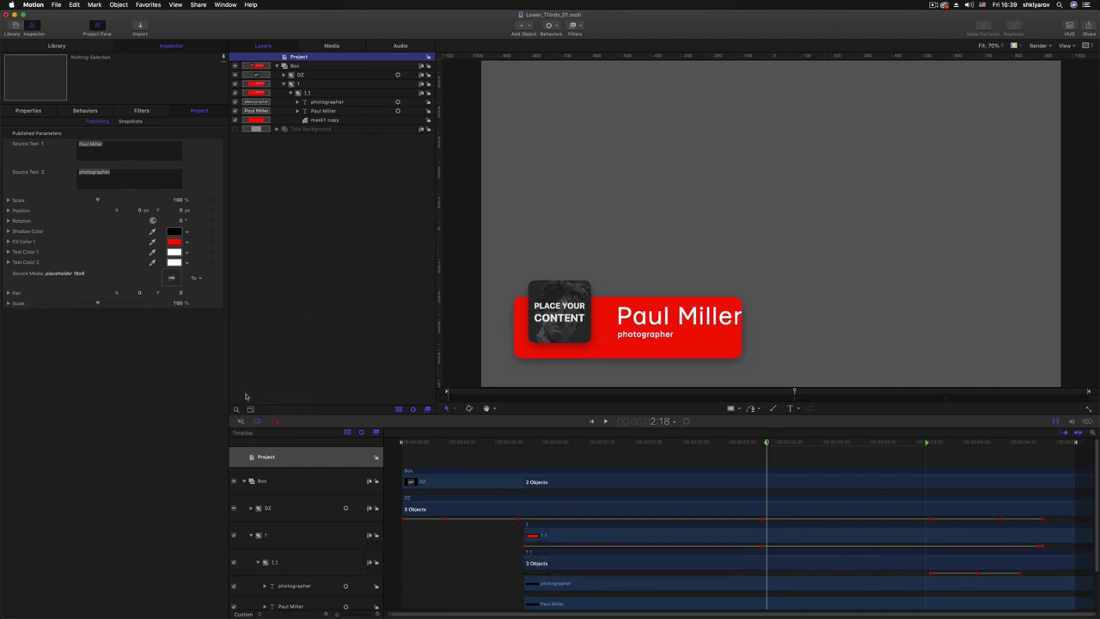
{"action": "left_click", "coordinate": [55, 5]}
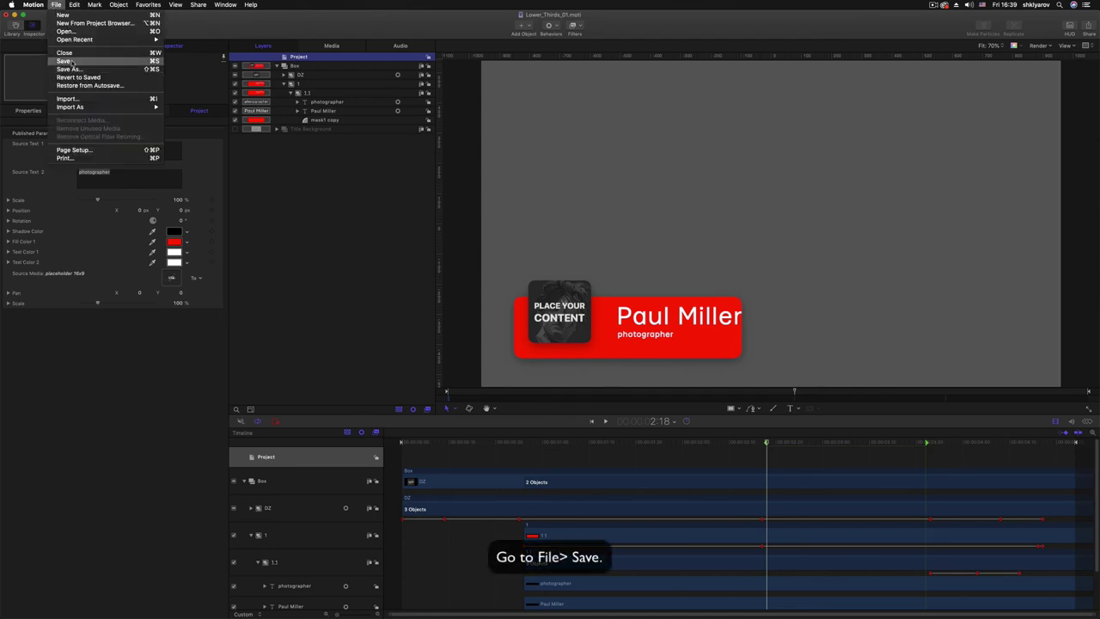